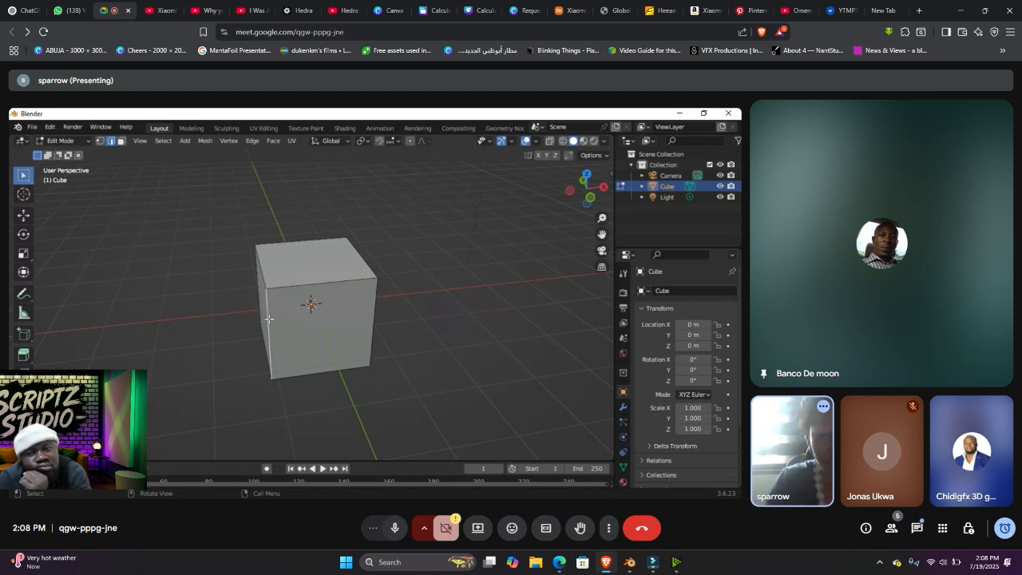
- Select the four vertical edges of the cube, going around it to reach the ones at the back
{"action": "middle_click_drag", "start_coordinate": [269, 319], "coordinate": [572, 205]}
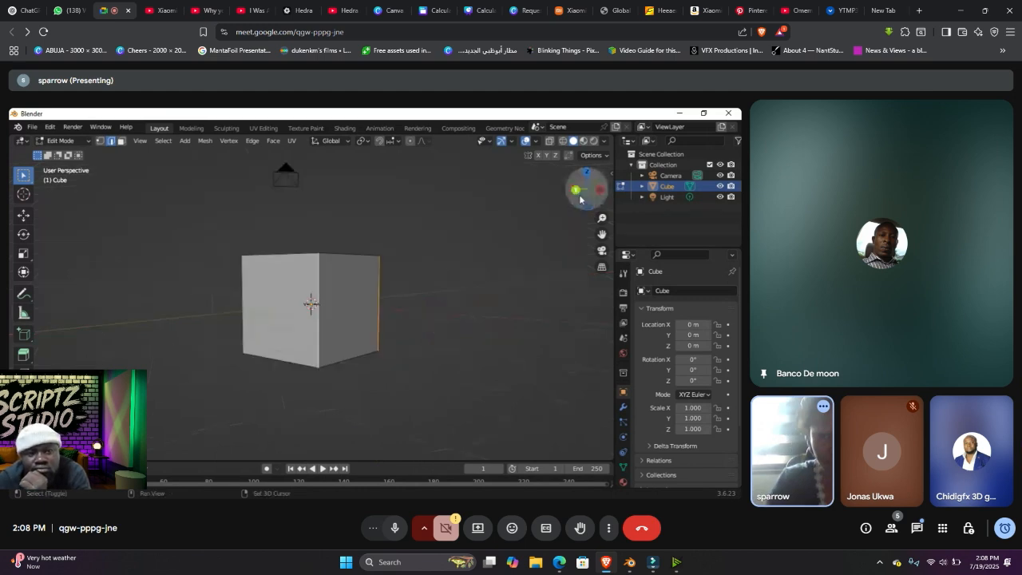
{"action": "left_click_drag", "start_coordinate": [586, 190], "coordinate": [600, 195]}
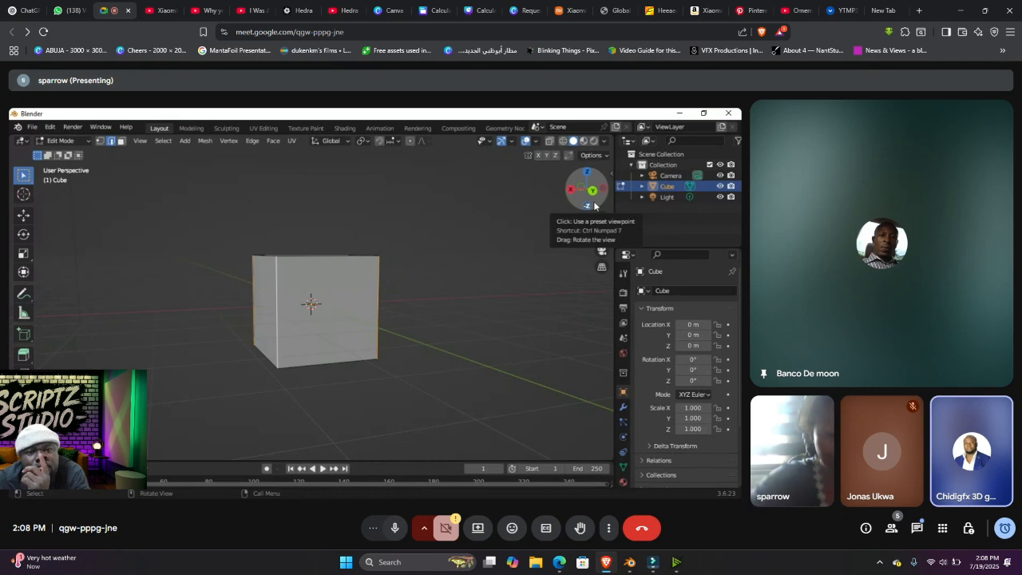
{"action": "left_click_drag", "start_coordinate": [594, 206], "coordinate": [591, 244]}
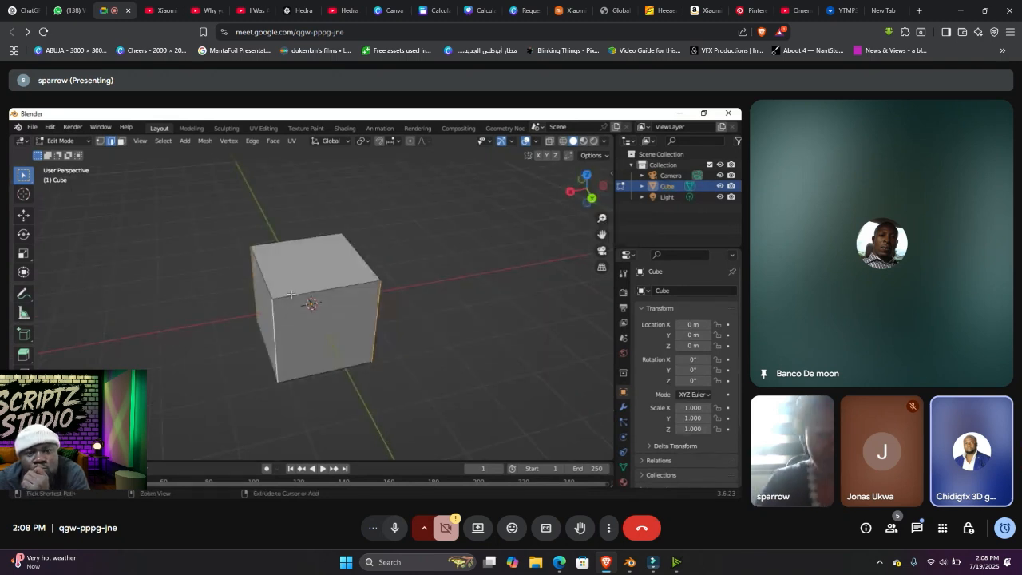
- Try a two-segment bevel about 0.37 m wide on the cube's four vertical edges, and undo it
{"action": "key", "text": "ctrl+b"}
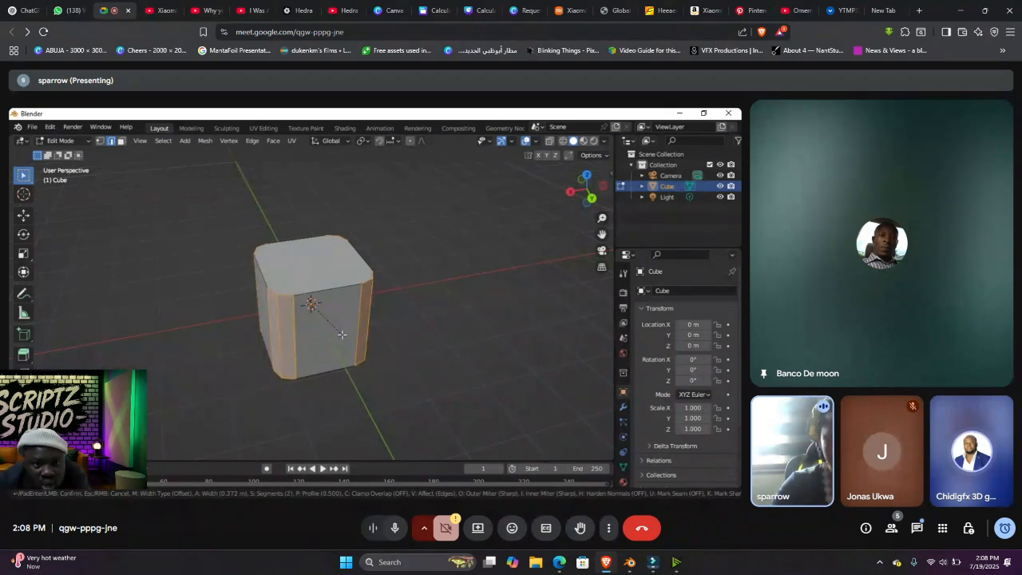
{"action": "left_click", "coordinate": [342, 334]}
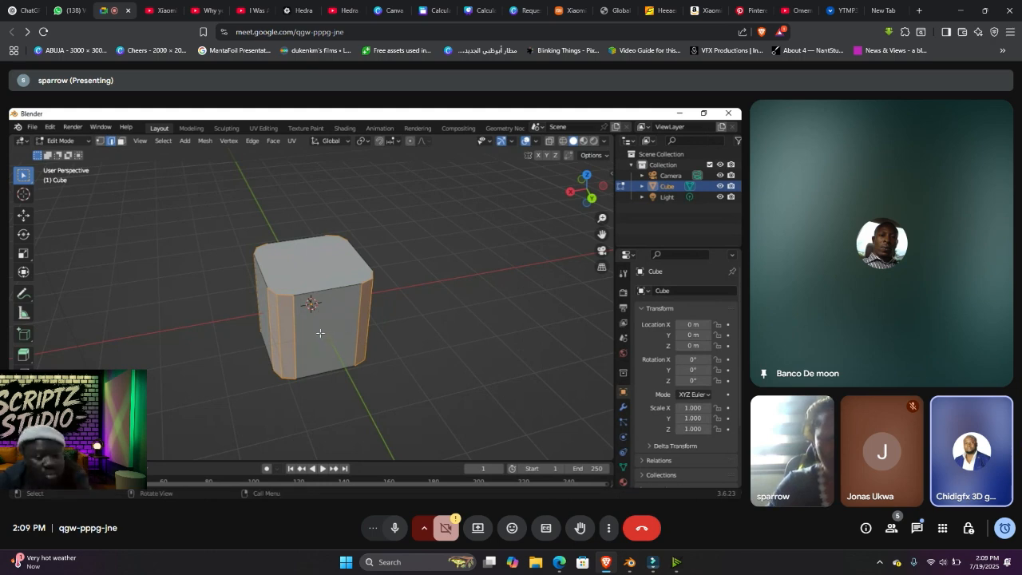
{"action": "scroll", "coordinate": [320, 333], "scroll_direction": "up", "scroll_amount": 3}
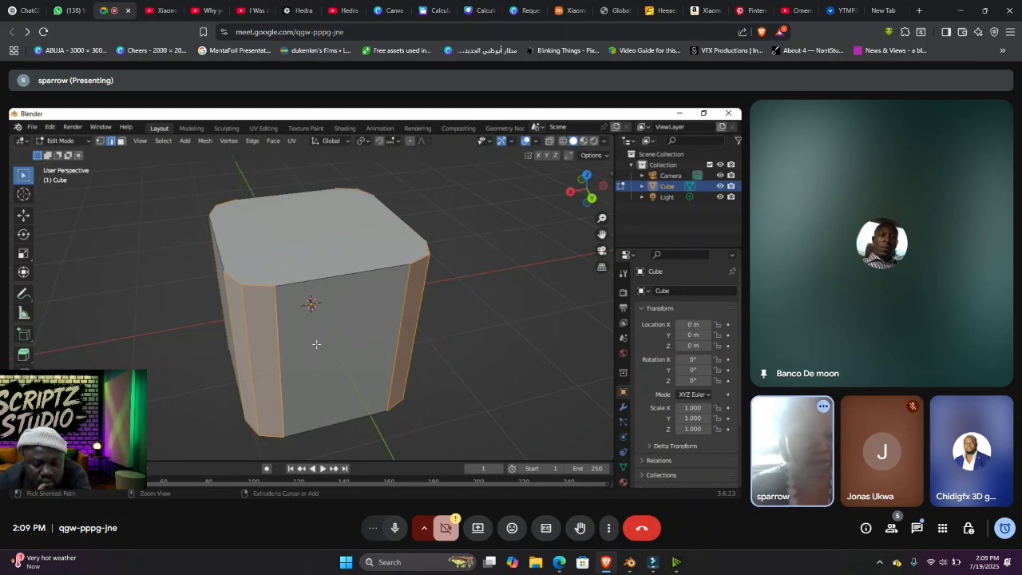
{"action": "key", "text": "ctrl+z"}
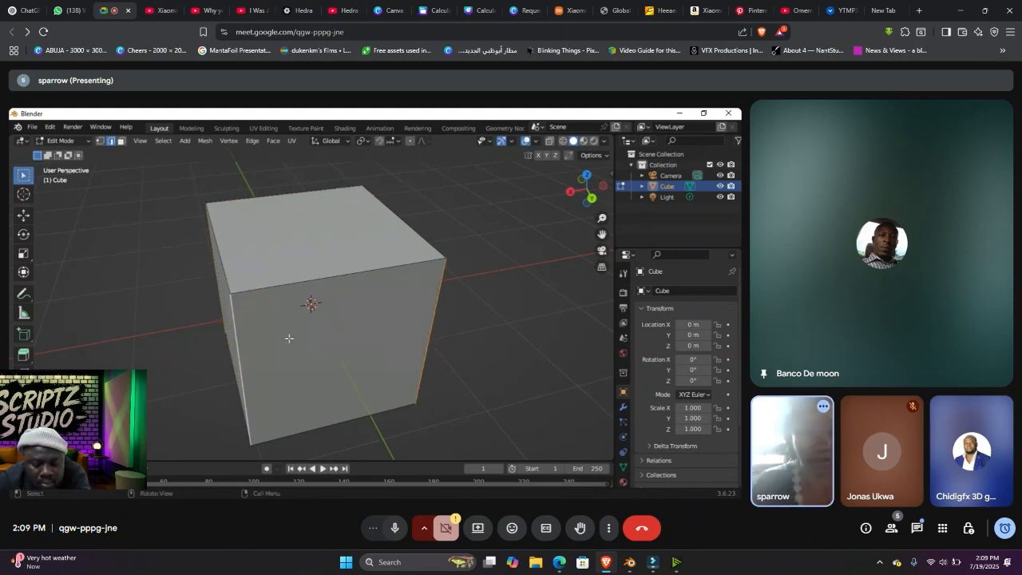
{"action": "key", "text": "b"}
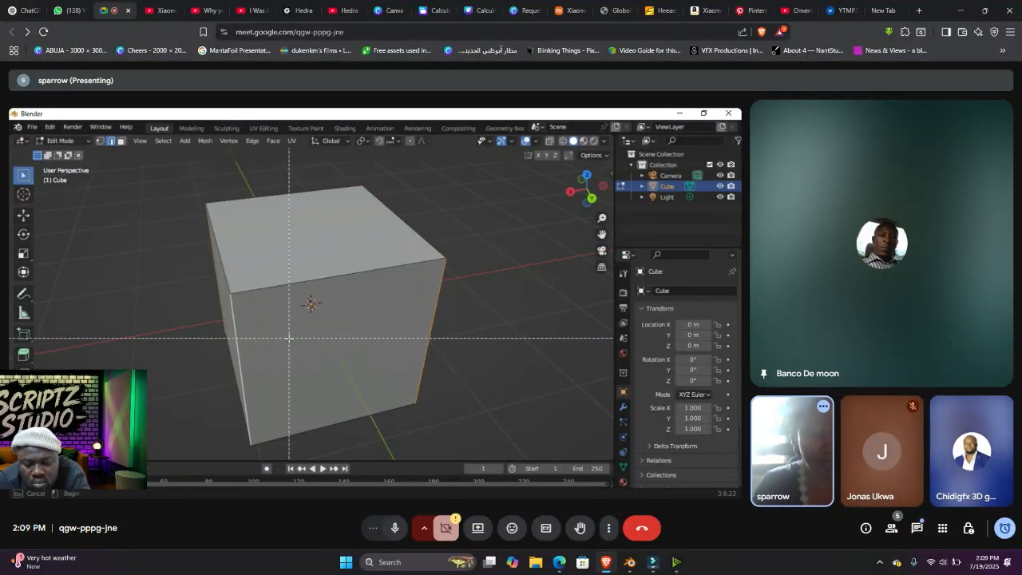
{"action": "key", "text": "Escape"}
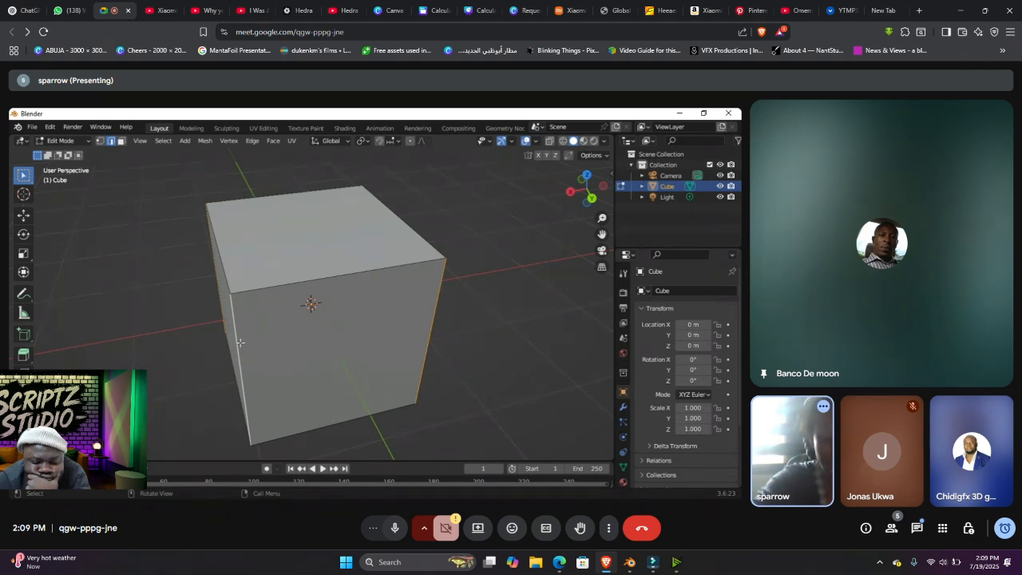
- Bevel the cube's four vertical edges about 0.35 m wide with 11 segments
{"action": "key", "text": "ctrl+b"}
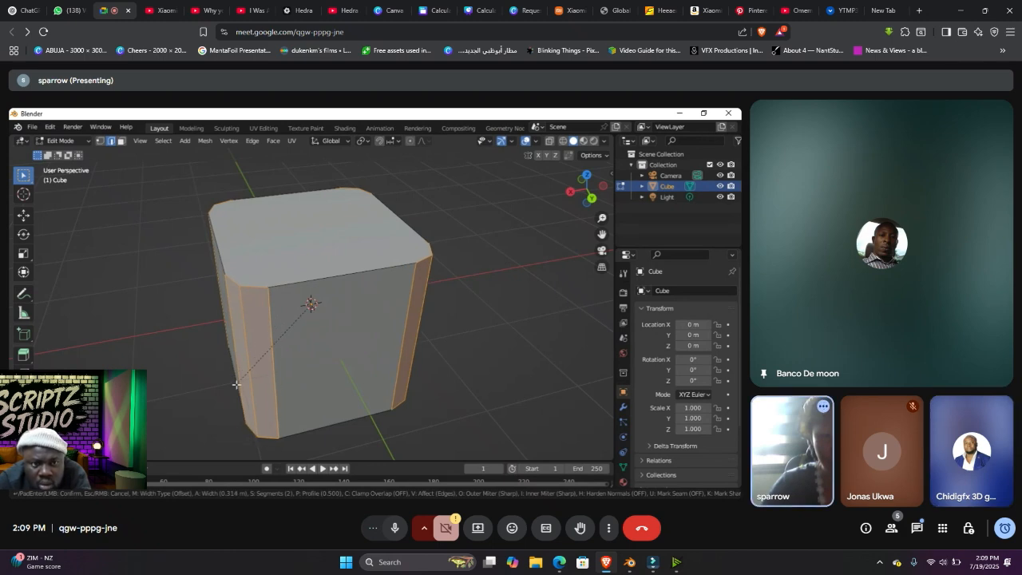
{"action": "scroll", "coordinate": [236, 384], "scroll_direction": "down", "scroll_amount": 1}
{"action": "scroll", "coordinate": [235, 386], "scroll_direction": "up", "scroll_amount": 3}
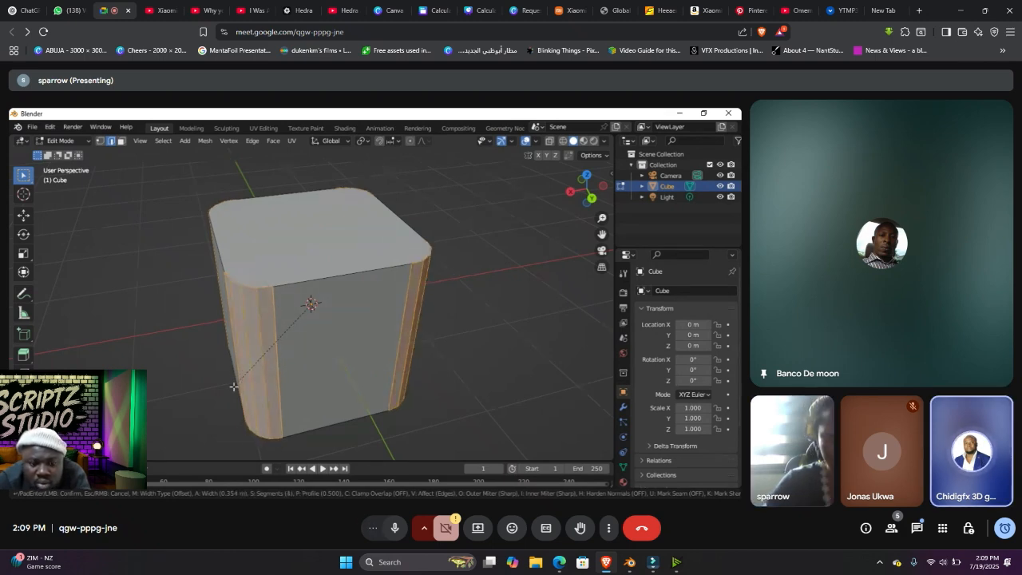
{"action": "scroll", "coordinate": [234, 386], "scroll_direction": "up", "scroll_amount": 2}
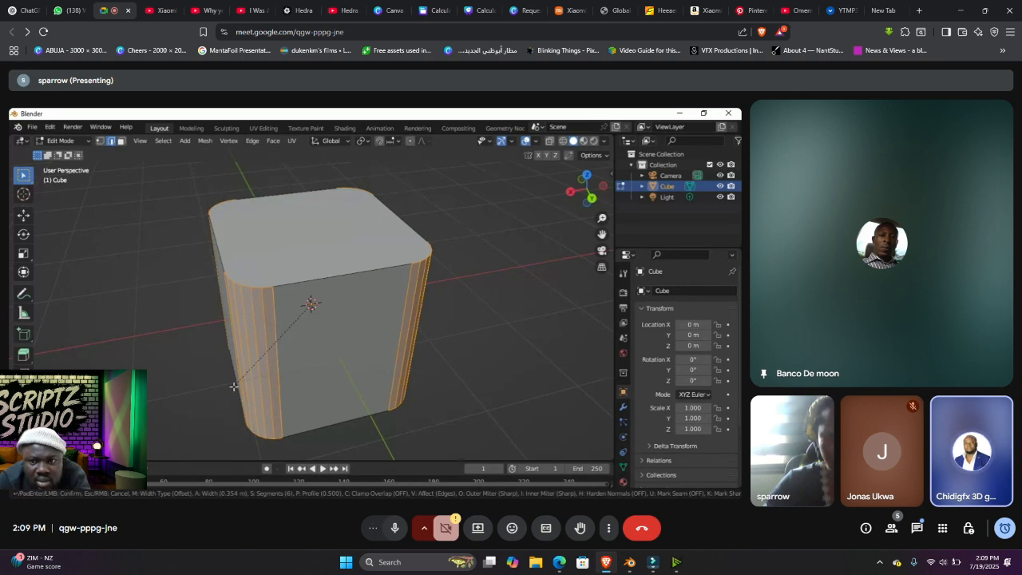
{"action": "scroll", "coordinate": [234, 387], "scroll_direction": "up", "scroll_amount": 3}
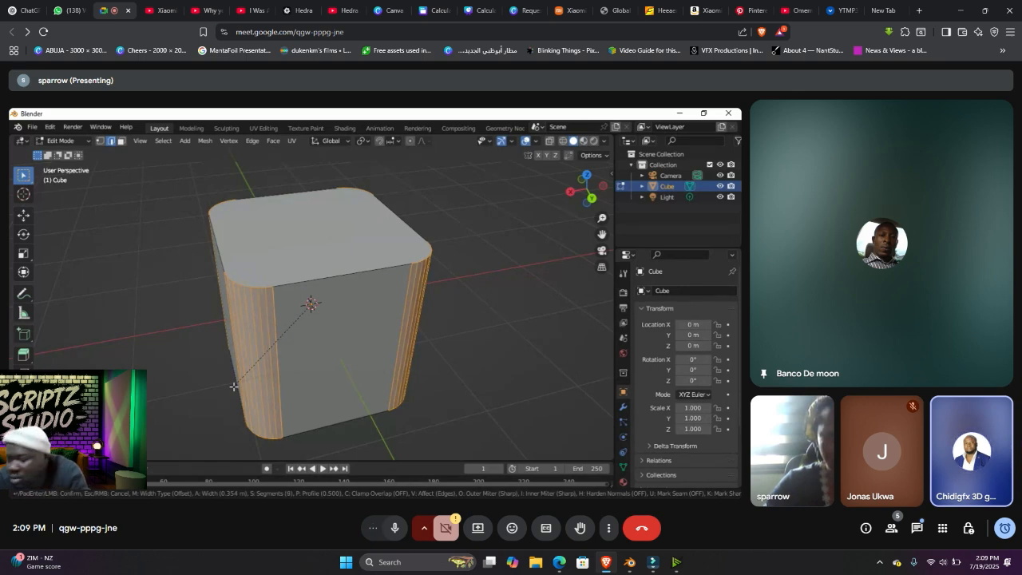
{"action": "scroll", "coordinate": [234, 387], "scroll_direction": "up", "scroll_amount": 2}
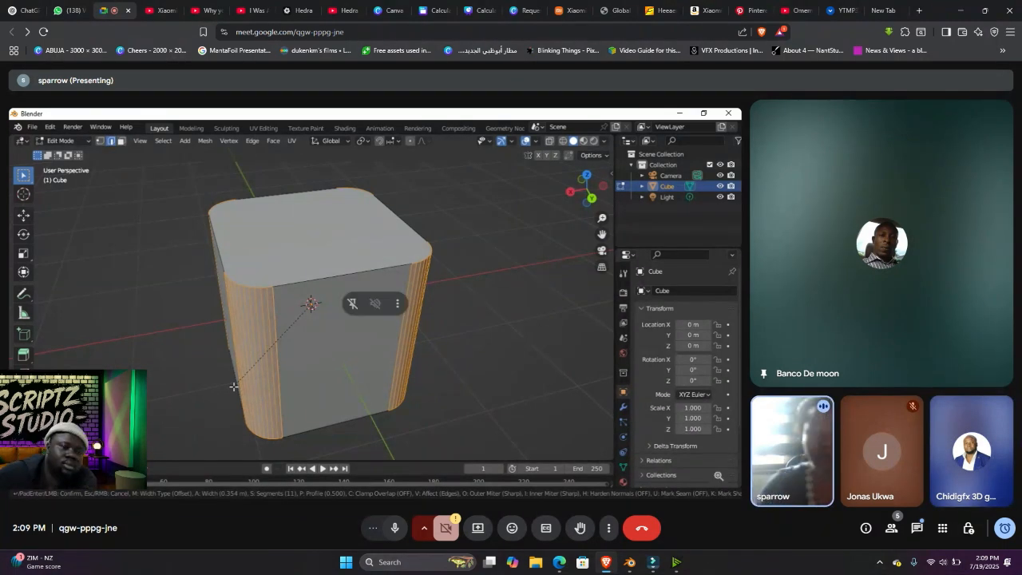
{"action": "left_click", "coordinate": [232, 386]}
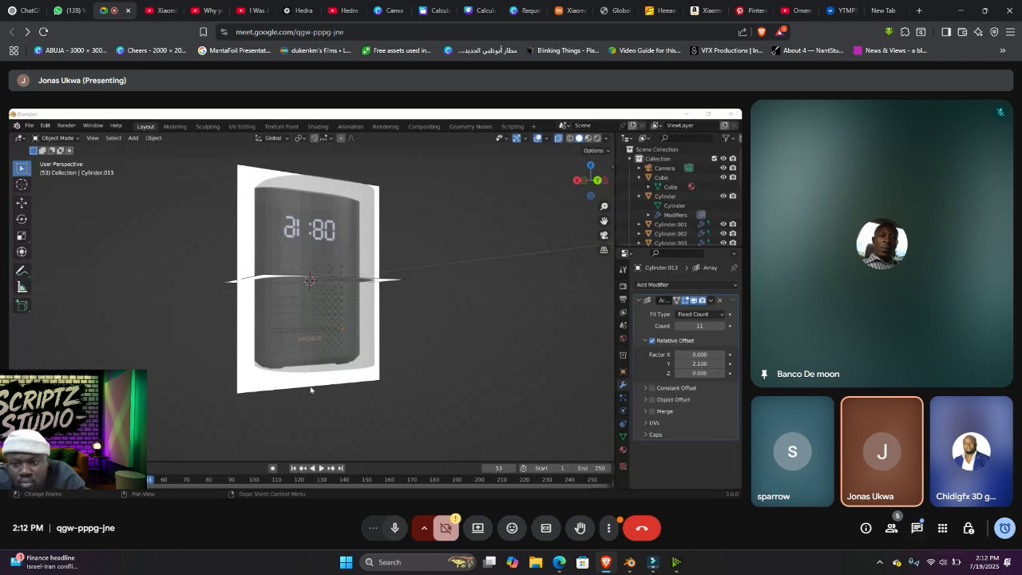
{"action": "left_click", "coordinate": [943, 563]}
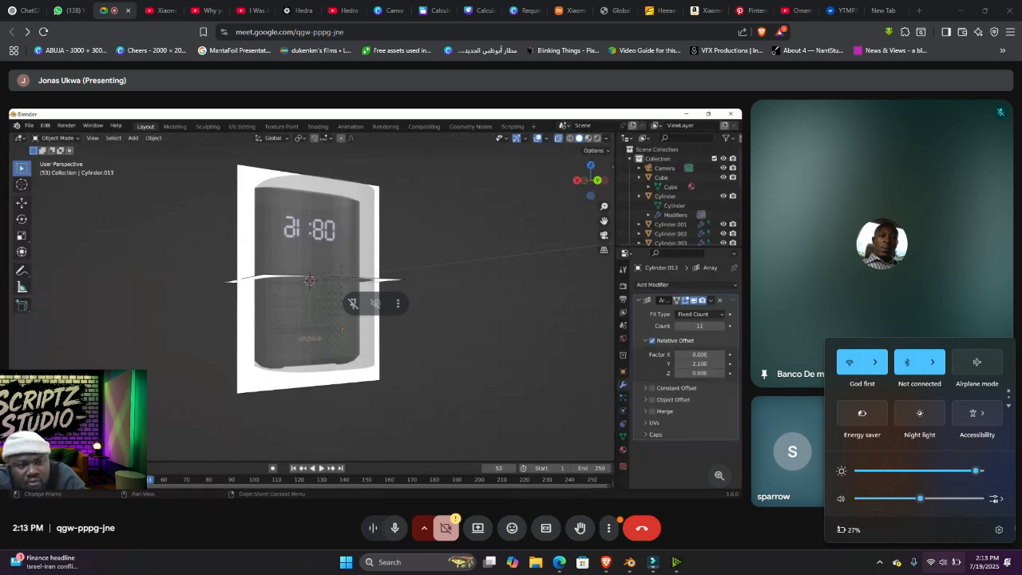
{"action": "key", "text": "Escape"}
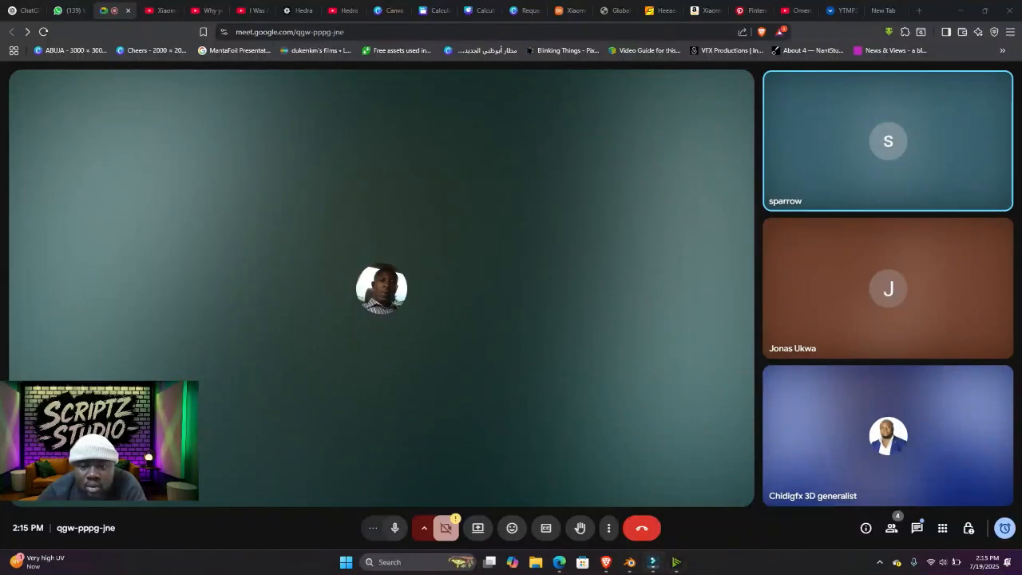
- Switch to Blender and create a new empty scene in the file
{"action": "left_click", "coordinate": [630, 563]}
{"action": "scroll", "coordinate": [422, 273], "scroll_direction": "down", "scroll_amount": 5}
{"action": "scroll", "coordinate": [422, 273], "scroll_direction": "up", "scroll_amount": 4}
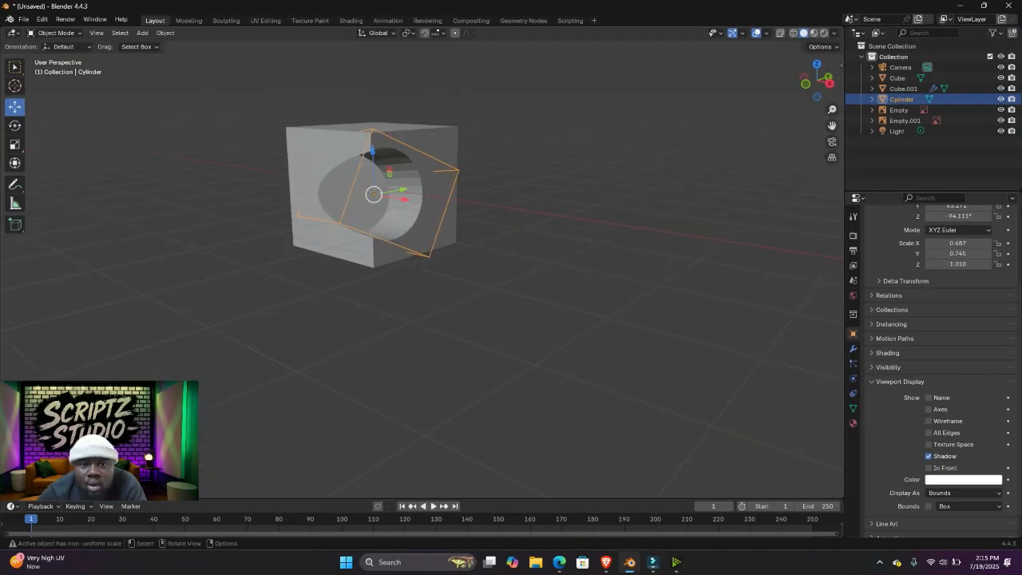
{"action": "scroll", "coordinate": [422, 273], "scroll_direction": "down", "scroll_amount": 3}
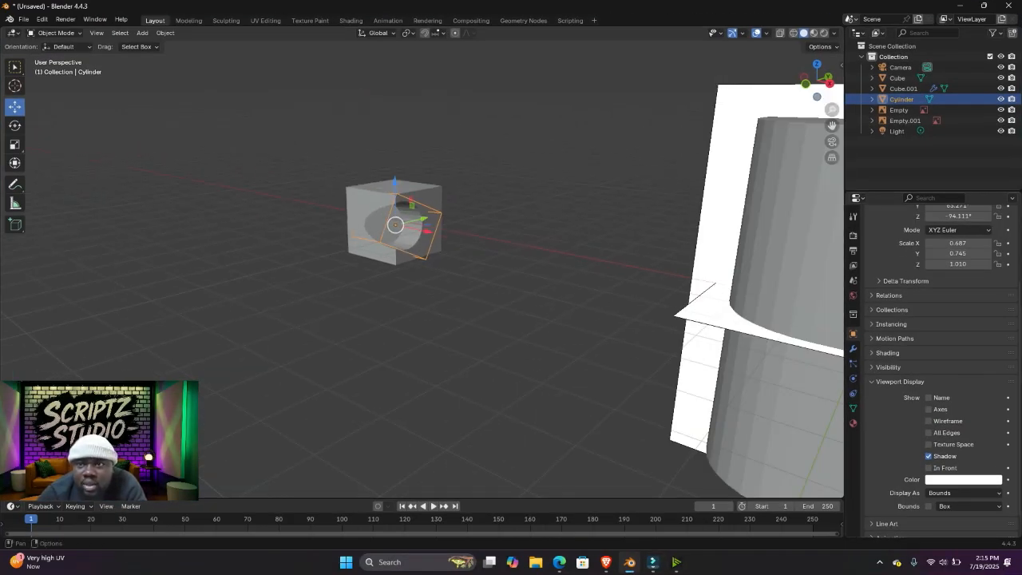
{"action": "left_click", "coordinate": [850, 18]}
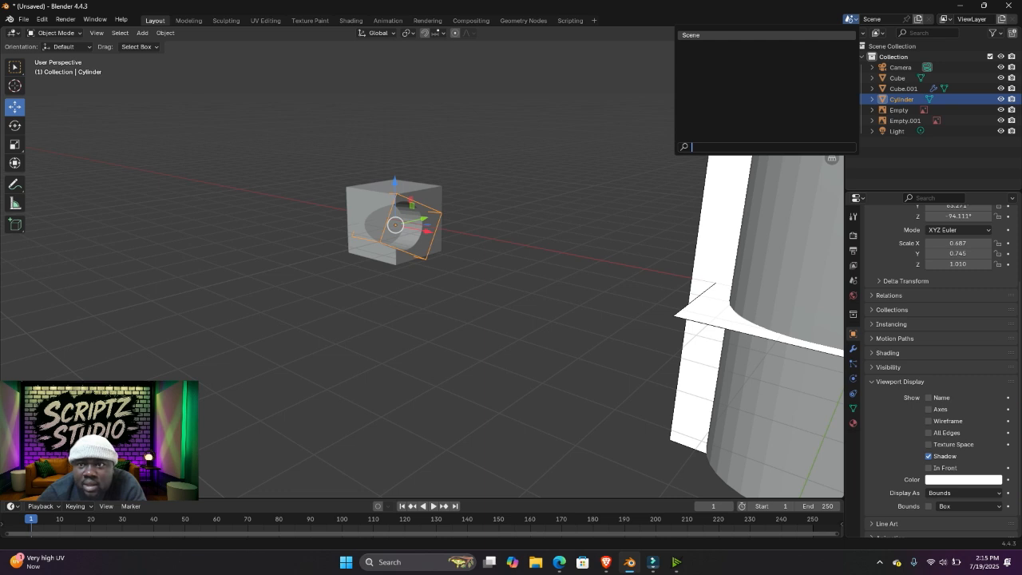
{"action": "left_click", "coordinate": [918, 19]}
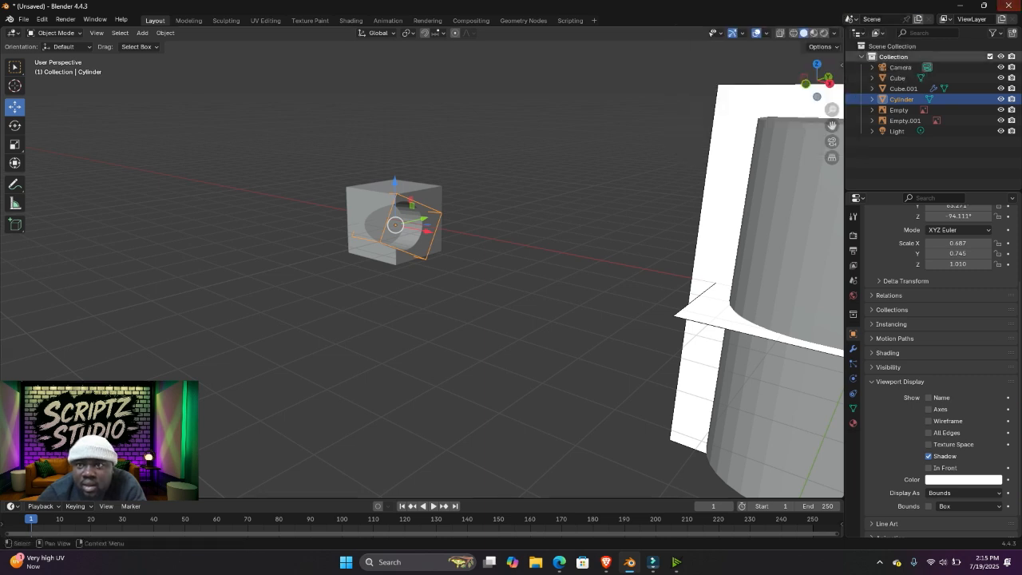
{"action": "left_click", "coordinate": [918, 19]}
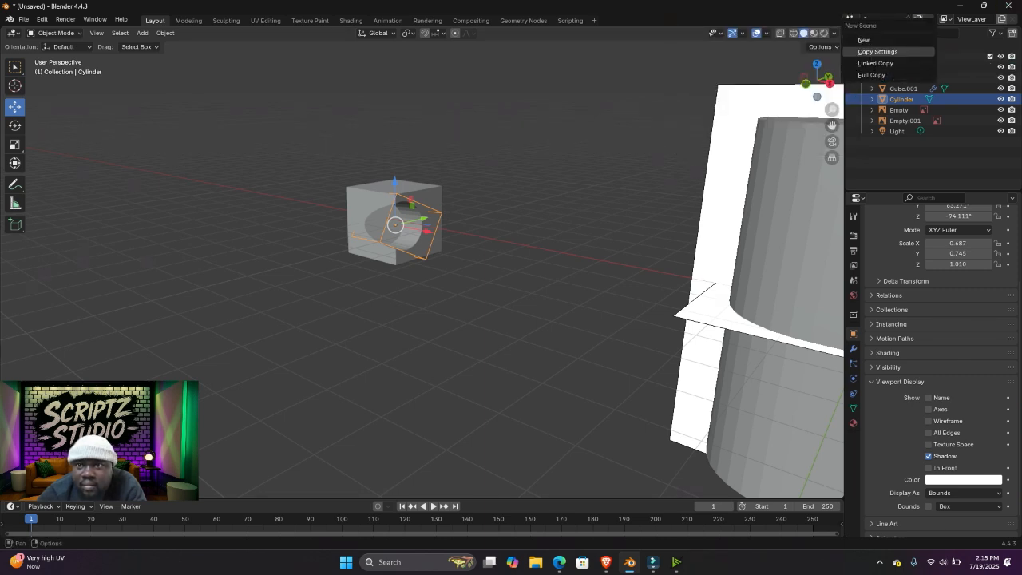
{"action": "left_click", "coordinate": [886, 40]}
- Add a cube mesh at the origin of the new scene and bring it into view
{"action": "scroll", "coordinate": [421, 265], "scroll_direction": "down", "scroll_amount": 6}
{"action": "middle_click_drag", "start_coordinate": [422, 265], "coordinate": [555, 291]}
{"action": "key", "text": "shift+a"}
{"action": "mouse_move", "coordinate": [527, 314]}
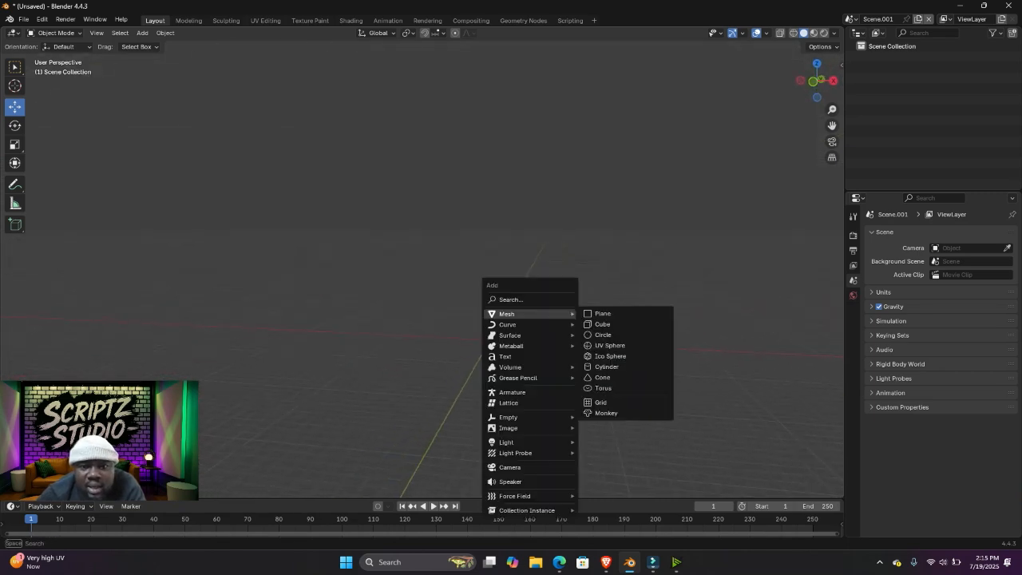
{"action": "left_click", "coordinate": [603, 324]}
{"action": "scroll", "coordinate": [603, 324], "scroll_direction": "up", "scroll_amount": 5}
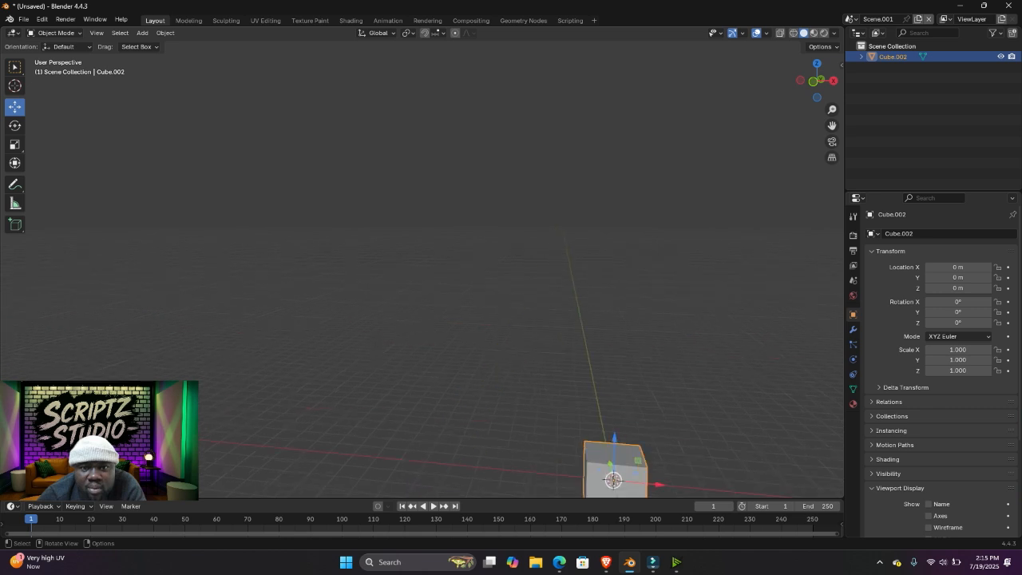
{"action": "middle_click_drag", "start_coordinate": [602, 324], "coordinate": [504, 63], "text": "shift"}
{"action": "scroll", "coordinate": [511, 240], "scroll_direction": "up", "scroll_amount": 2}
{"action": "middle_click_drag", "start_coordinate": [511, 240], "coordinate": [515, 261]}
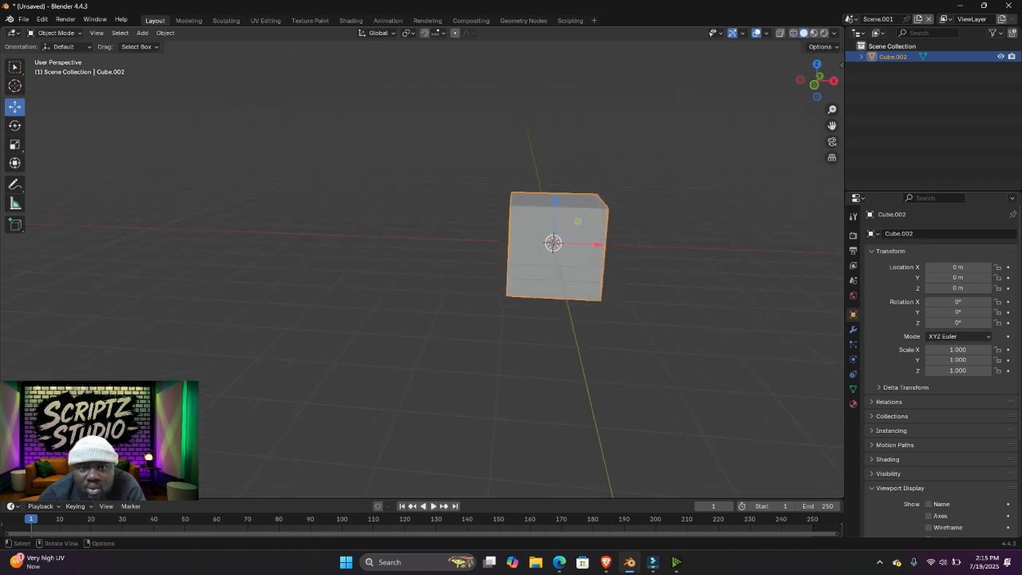
{"action": "scroll", "coordinate": [515, 260], "scroll_direction": "down", "scroll_amount": 3}
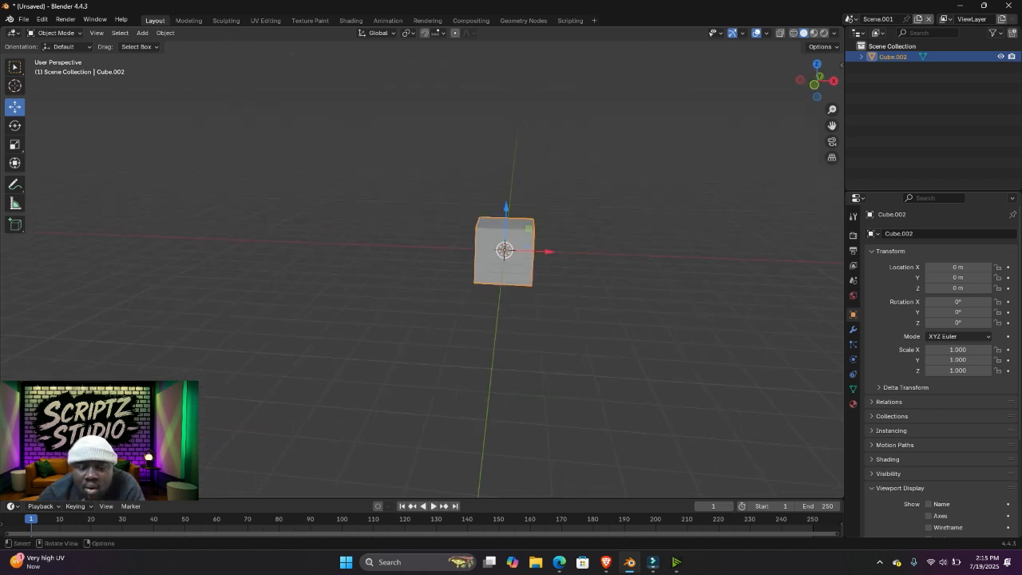
- Switch to the Google Meet call and start presenting the entire screen
{"action": "left_click", "coordinate": [606, 503]}
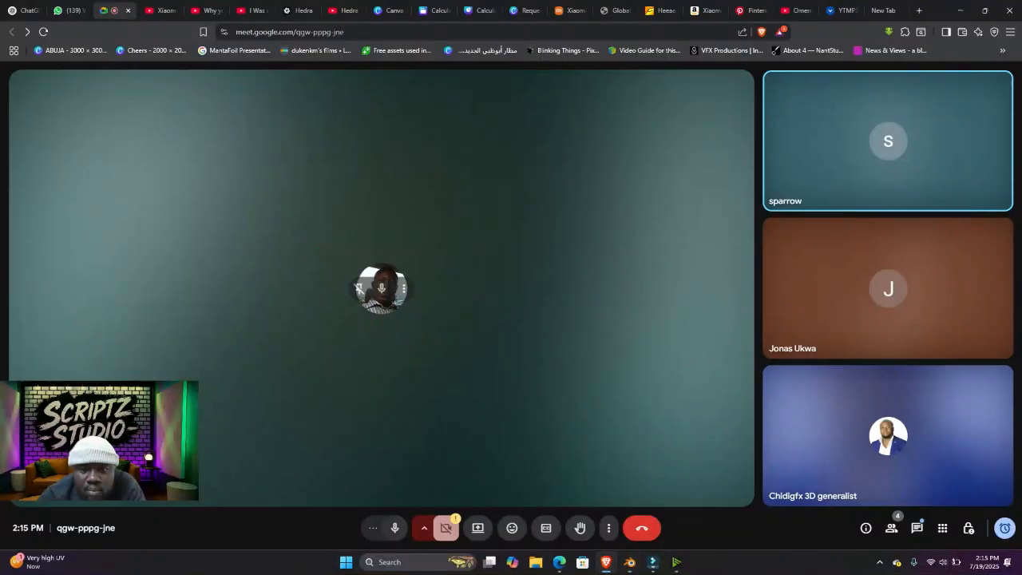
{"action": "left_click", "coordinate": [478, 528]}
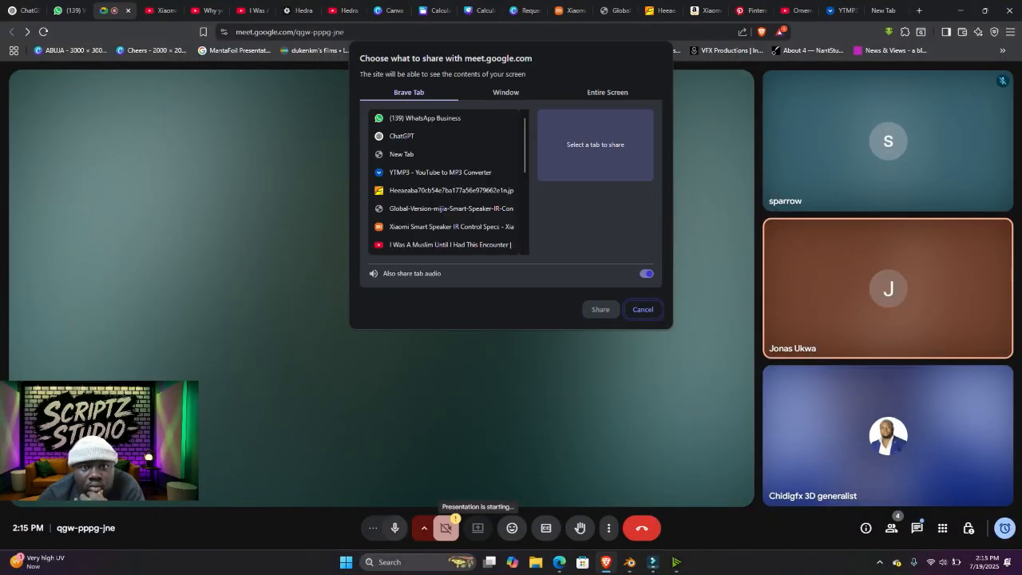
{"action": "left_click", "coordinate": [607, 92]}
{"action": "left_click", "coordinate": [439, 176]}
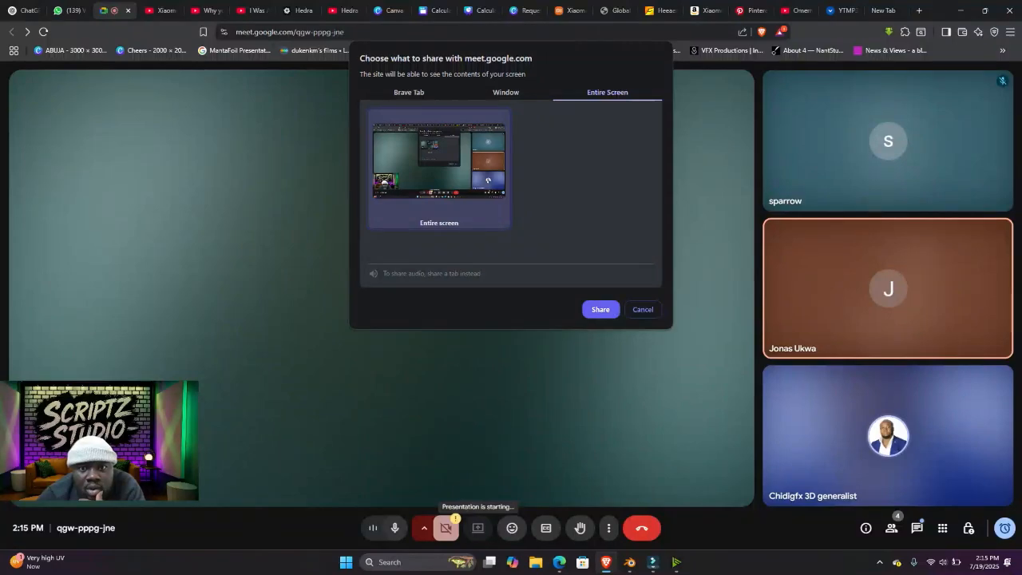
{"action": "left_click", "coordinate": [600, 309]}
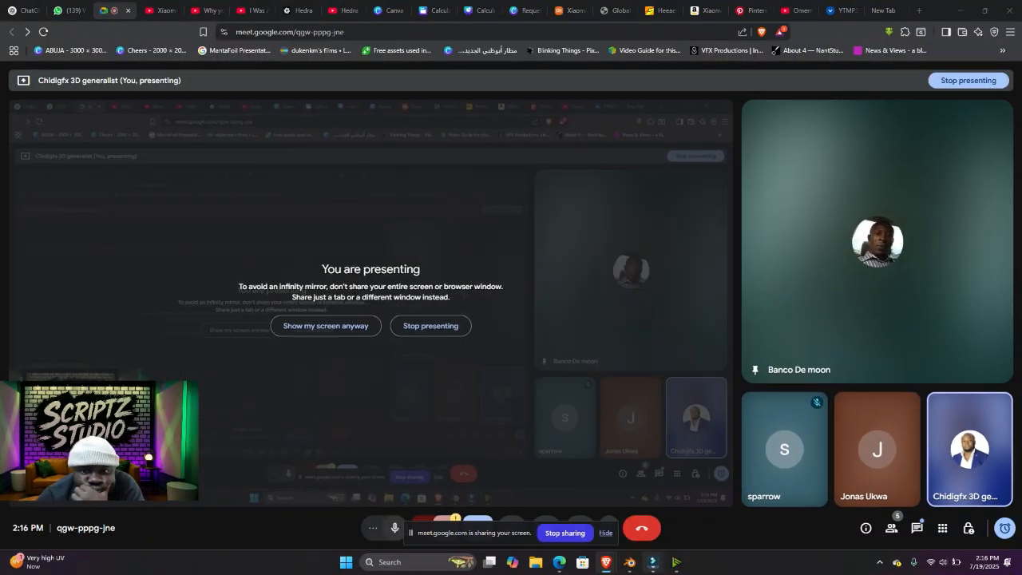
- Switch to Blender and, working in the front view, scale the cube along Z to about 1.67
{"action": "left_click", "coordinate": [630, 563]}
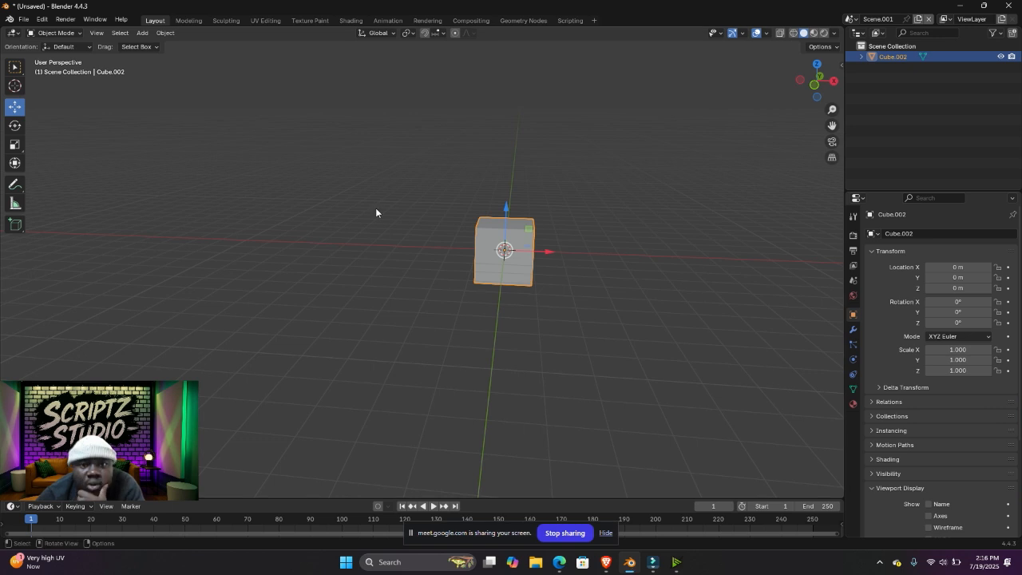
{"action": "scroll", "coordinate": [515, 239], "scroll_direction": "up", "scroll_amount": 4}
{"action": "middle_click_drag", "start_coordinate": [516, 236], "coordinate": [425, 244], "text": "shift"}
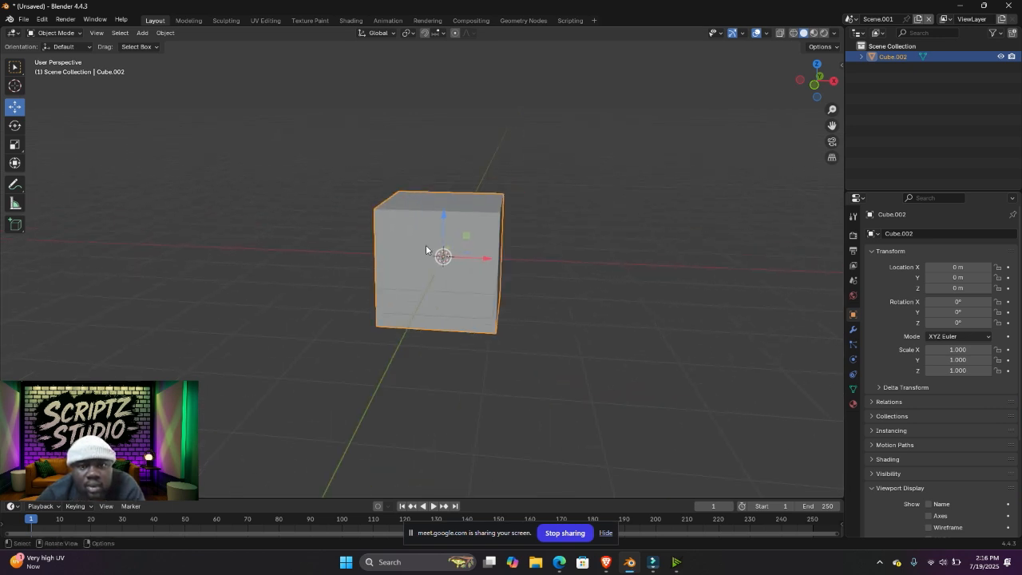
{"action": "scroll", "coordinate": [425, 244], "scroll_direction": "down", "scroll_amount": 3}
{"action": "key", "text": "KP_1"}
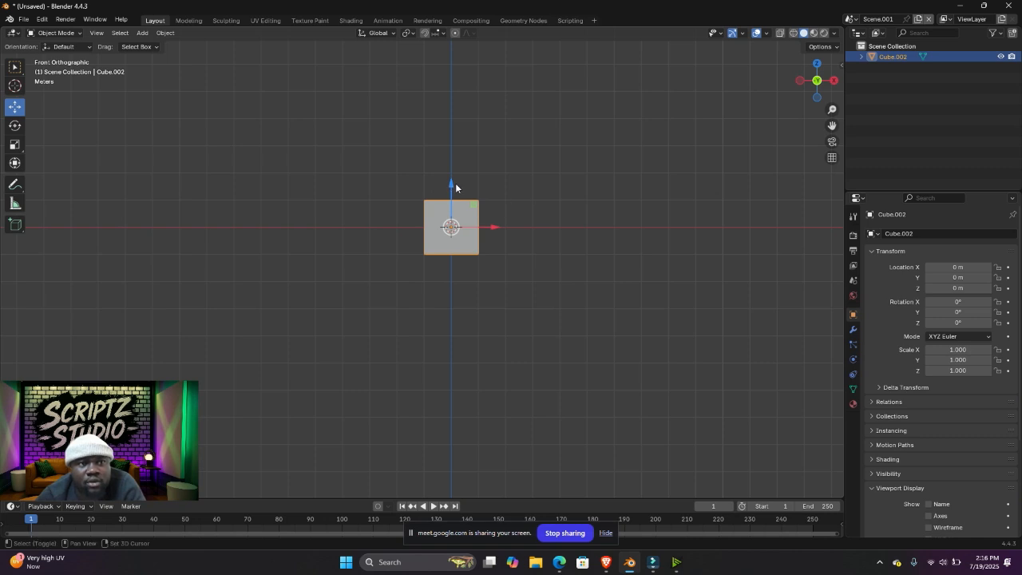
{"action": "middle_click_drag", "start_coordinate": [455, 194], "coordinate": [434, 247], "text": "shift"}
{"action": "scroll", "coordinate": [434, 248], "scroll_direction": "up", "scroll_amount": 4}
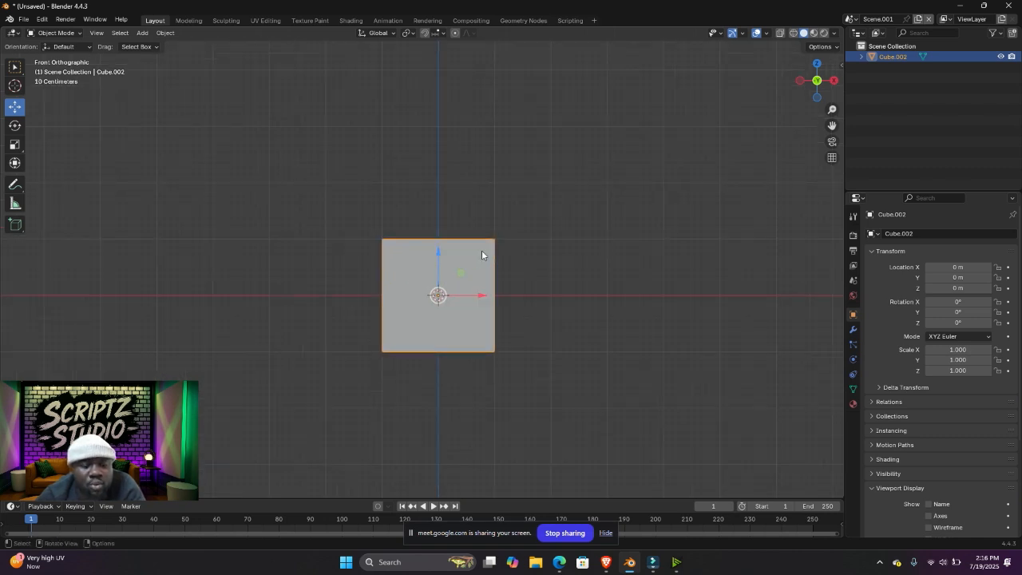
{"action": "key", "text": "s"}
{"action": "key", "text": "z"}
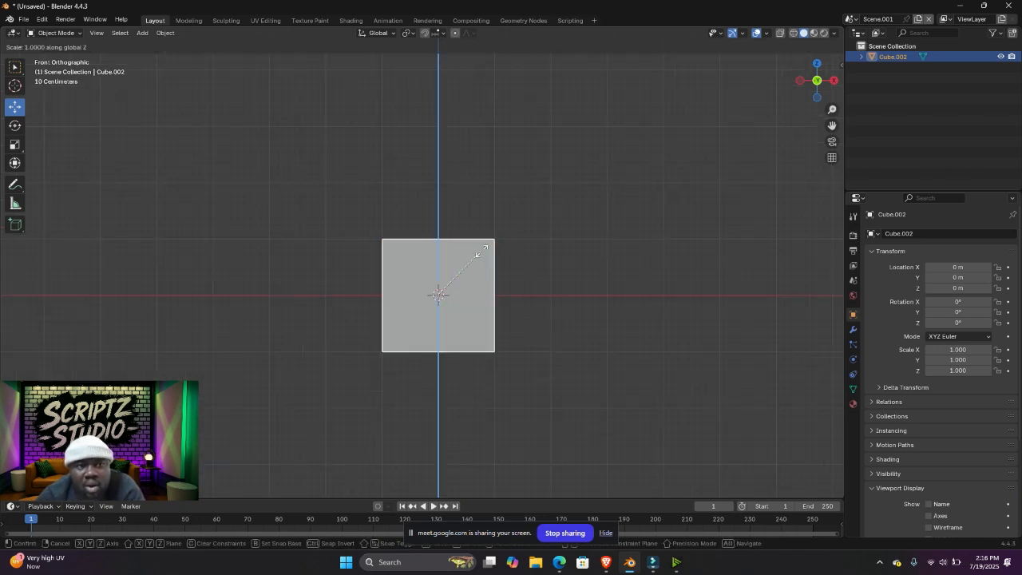
{"action": "left_click", "coordinate": [529, 246]}
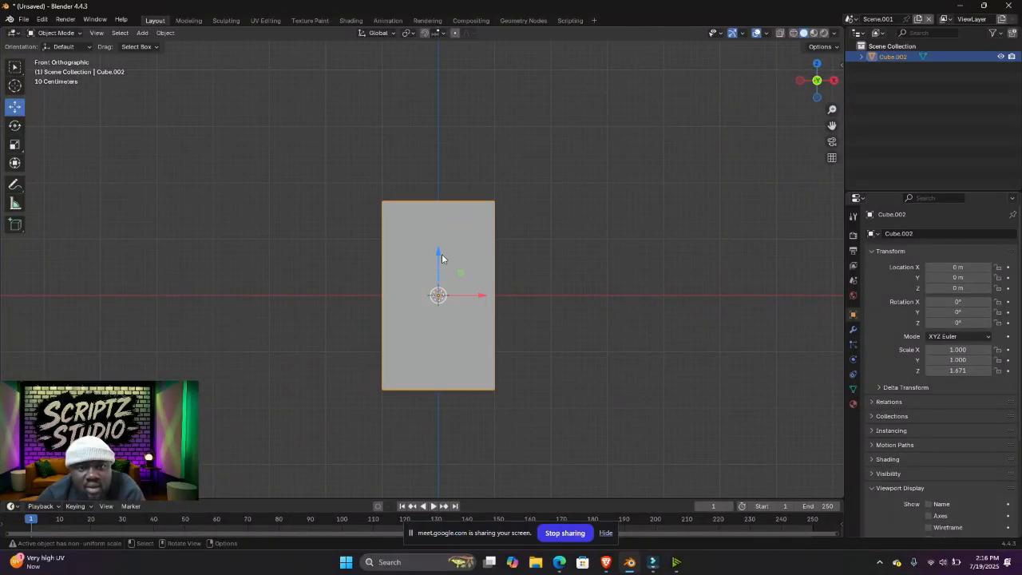
- Raise the stretched box about 1.64 m along Z so it stands on the grid and apply all transforms
{"action": "left_click_drag", "start_coordinate": [439, 253], "coordinate": [438, 158]}
{"action": "scroll", "coordinate": [459, 189], "scroll_direction": "down", "scroll_amount": 1}
{"action": "middle_click_drag", "start_coordinate": [459, 188], "coordinate": [489, 249]}
{"action": "scroll", "coordinate": [514, 261], "scroll_direction": "up", "scroll_amount": 3}
{"action": "scroll", "coordinate": [515, 265], "scroll_direction": "down", "scroll_amount": 3}
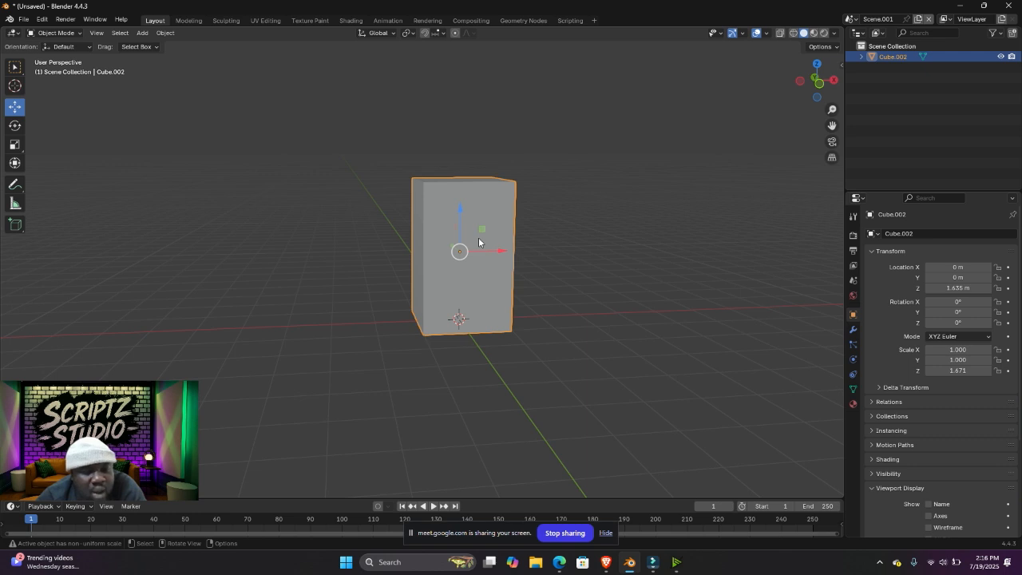
{"action": "key", "text": "ctrl+a"}
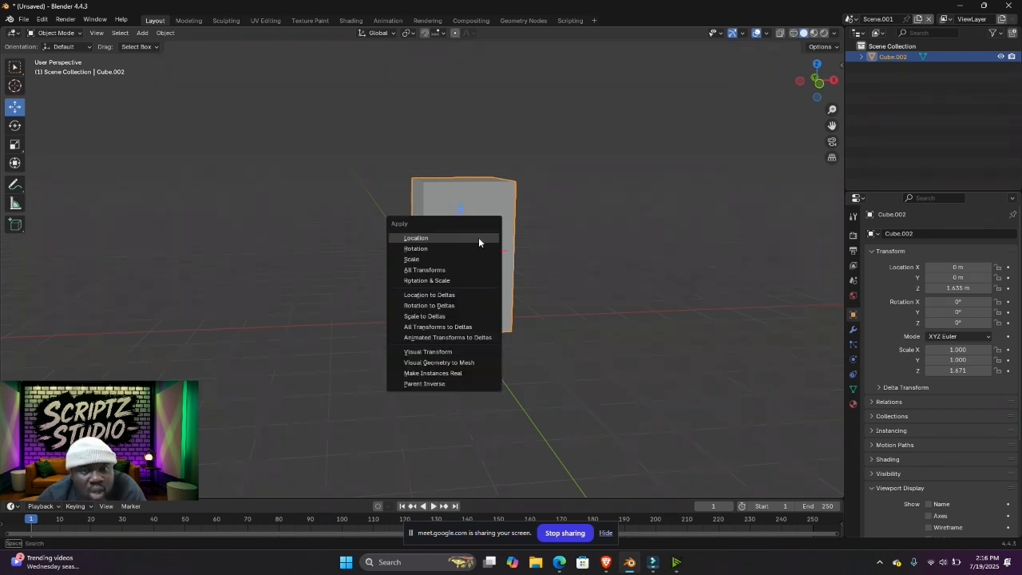
{"action": "left_click", "coordinate": [426, 271]}
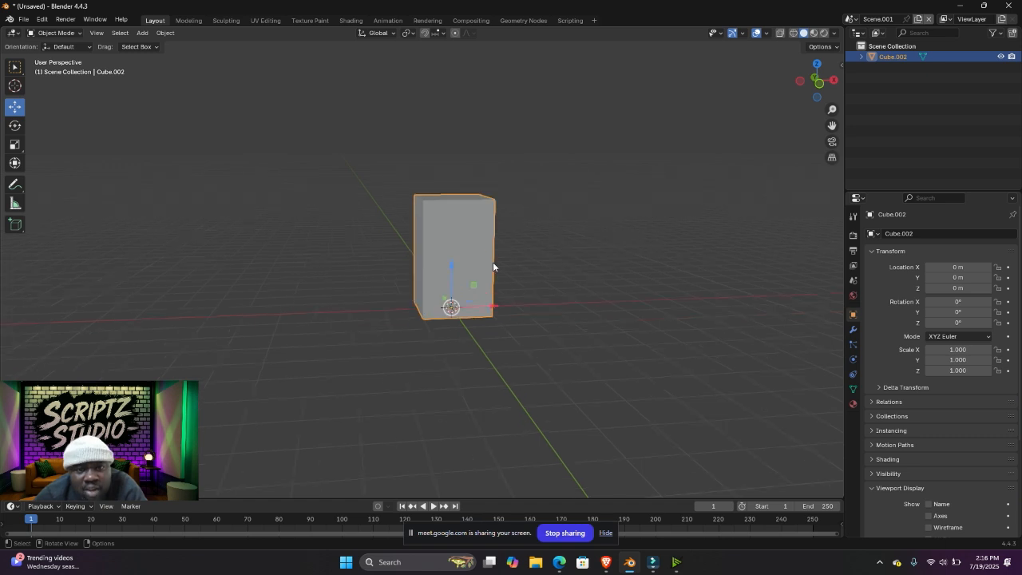
- In Edit Mode, select the box's four vertical edges and bevel them about 0.41 m with 5 segments
{"action": "scroll", "coordinate": [479, 256], "scroll_direction": "up", "scroll_amount": 2}
{"action": "middle_click_drag", "start_coordinate": [480, 256], "coordinate": [475, 274]}
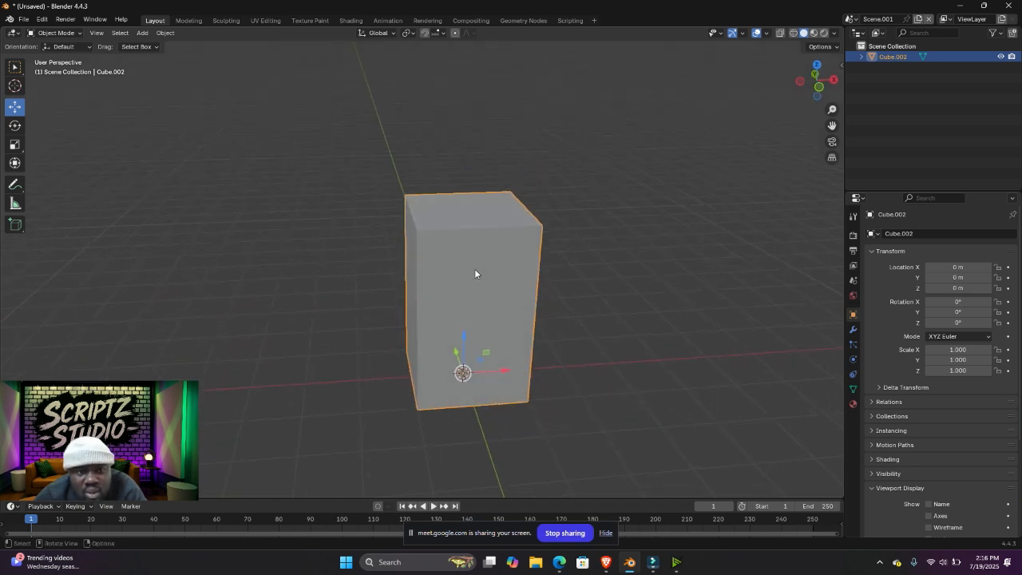
{"action": "key", "text": "Tab"}
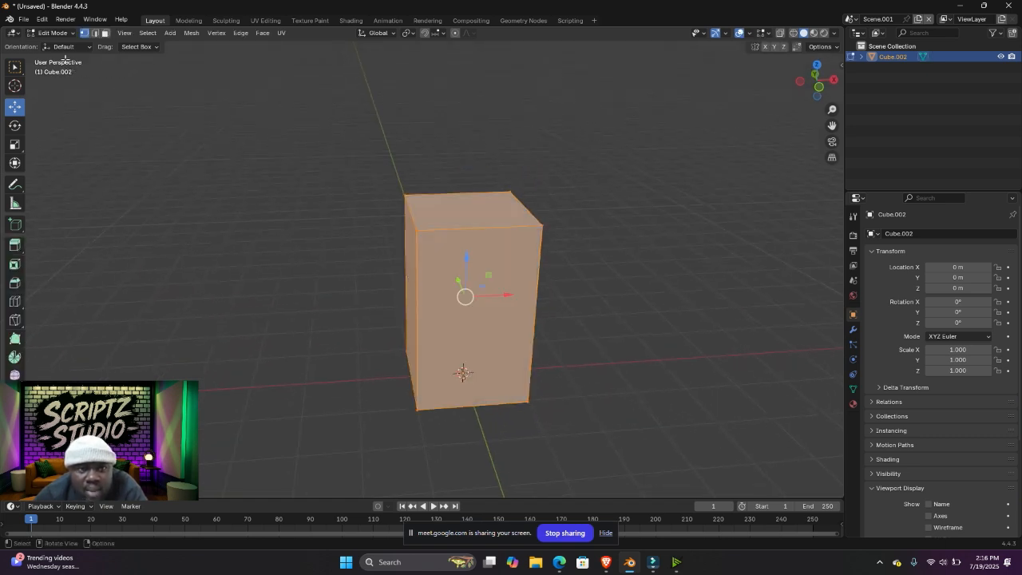
{"action": "left_click", "coordinate": [95, 33]}
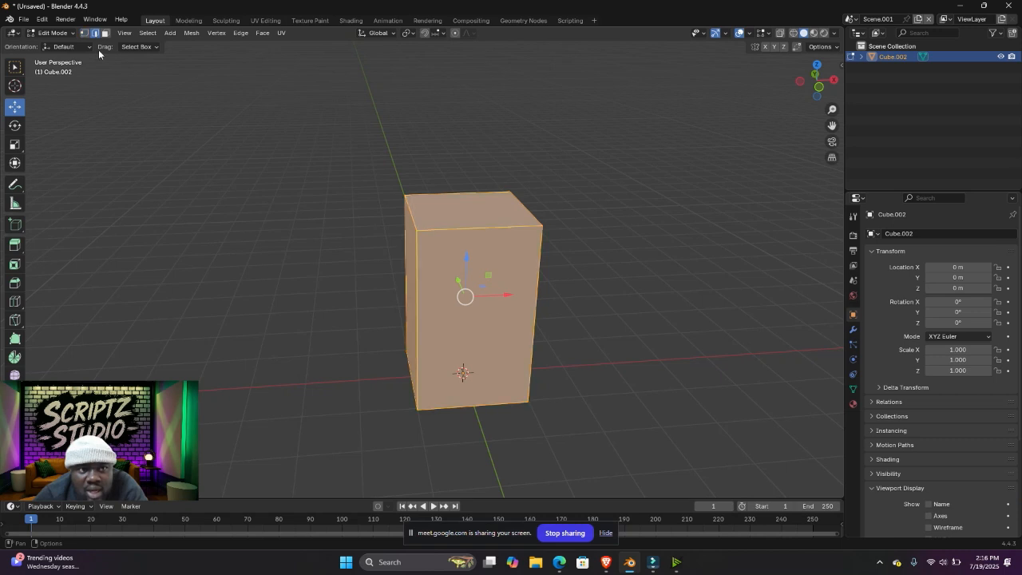
{"action": "left_click", "coordinate": [415, 309], "text": "shift"}
{"action": "left_click", "coordinate": [416, 297]}
{"action": "mouse_move", "coordinate": [528, 310]}
{"action": "middle_mouse_down"}
{"action": "mouse_move", "coordinate": [498, 310]}
{"action": "mouse_move", "coordinate": [511, 305]}
{"action": "middle_mouse_up"}
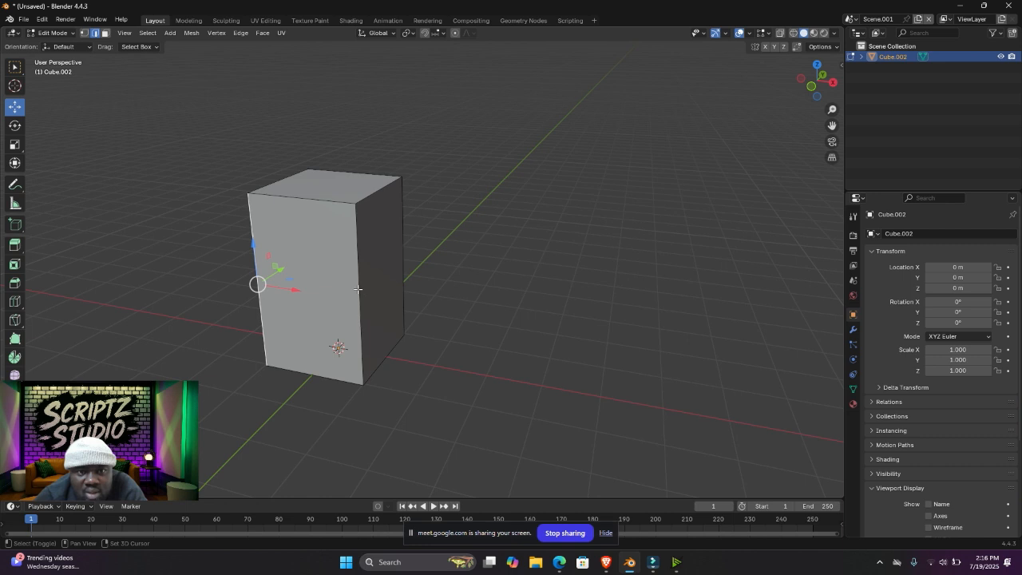
{"action": "left_click", "coordinate": [364, 289], "text": "shift"}
{"action": "middle_click_drag", "start_coordinate": [404, 252], "coordinate": [556, 253]}
{"action": "left_click", "coordinate": [560, 249], "text": "shift"}
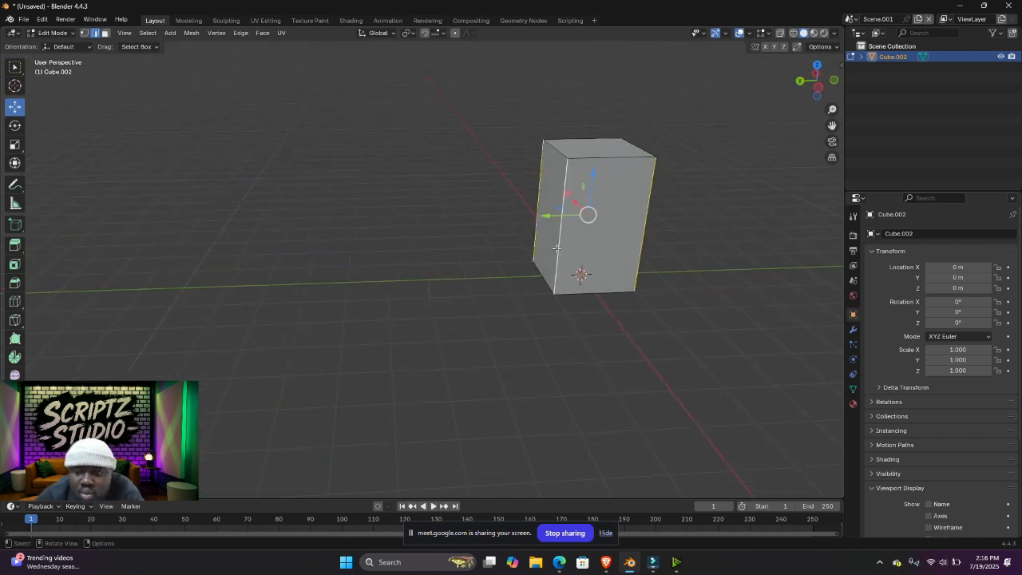
{"action": "key", "text": "KP_1"}
{"action": "scroll", "coordinate": [447, 177], "scroll_direction": "up", "scroll_amount": 3}
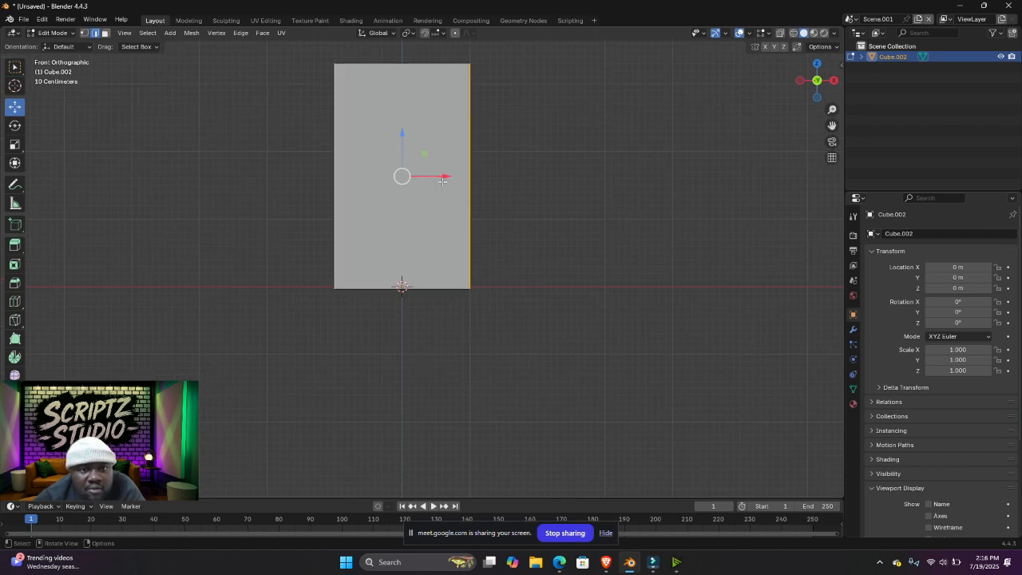
{"action": "middle_click_drag", "start_coordinate": [443, 180], "coordinate": [448, 267], "text": "shift"}
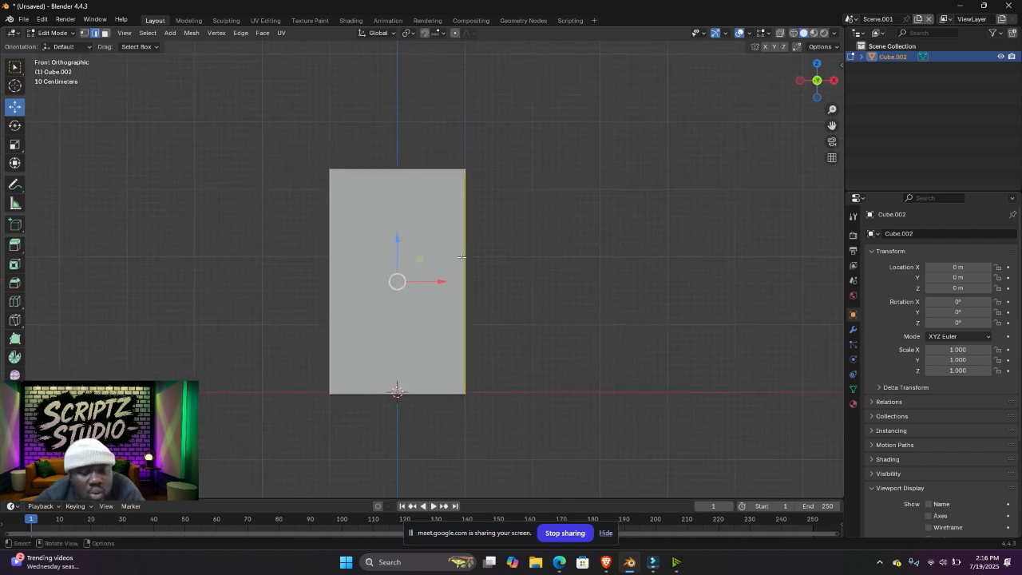
{"action": "key", "text": "ctrl+b"}
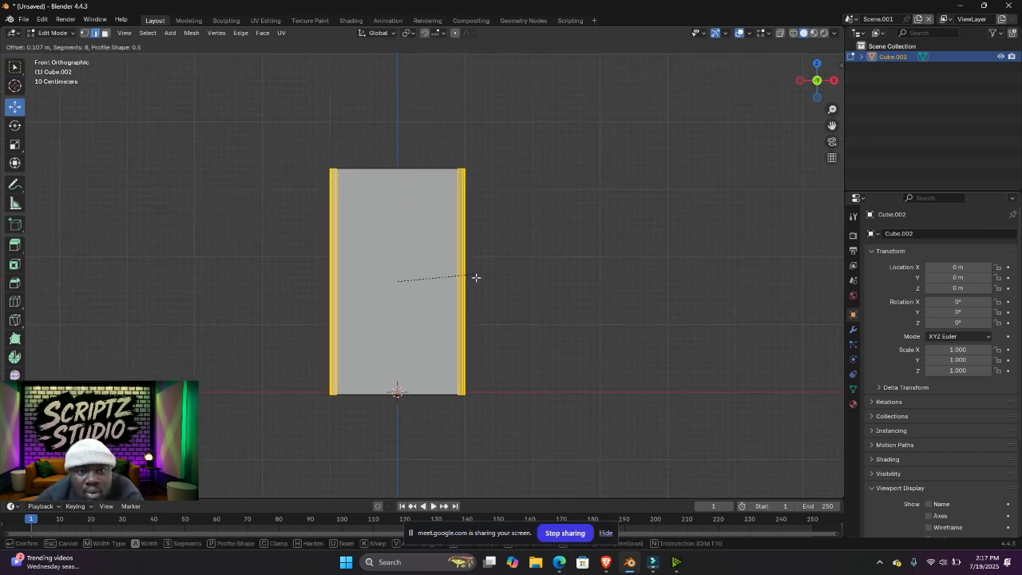
{"action": "scroll", "coordinate": [486, 285], "scroll_direction": "down", "scroll_amount": 3}
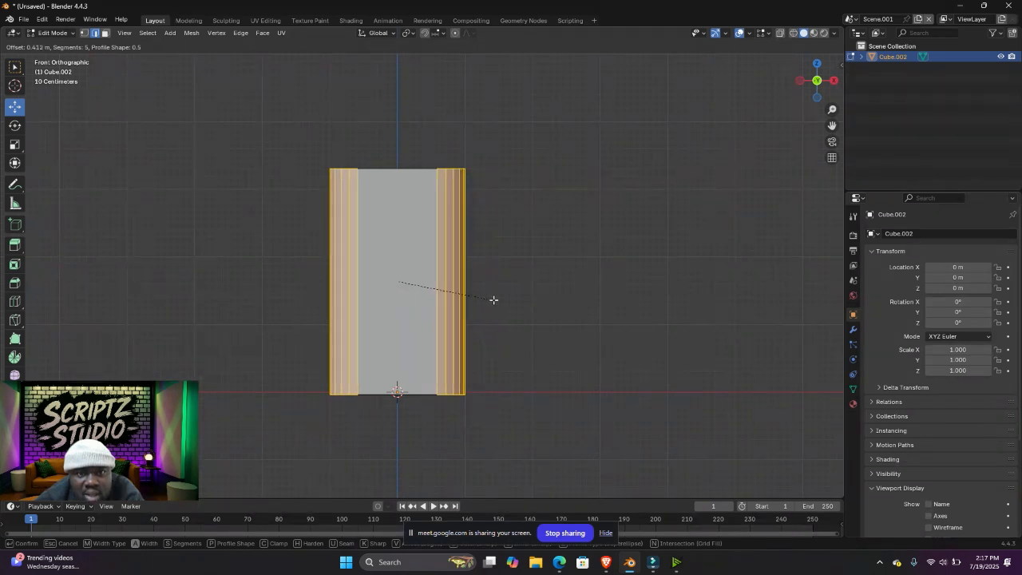
{"action": "left_click", "coordinate": [492, 298]}
- Deselect the bevelled edges and examine the box's rounded corners from the front and from above
{"action": "middle_click_drag", "start_coordinate": [492, 298], "coordinate": [371, 221]}
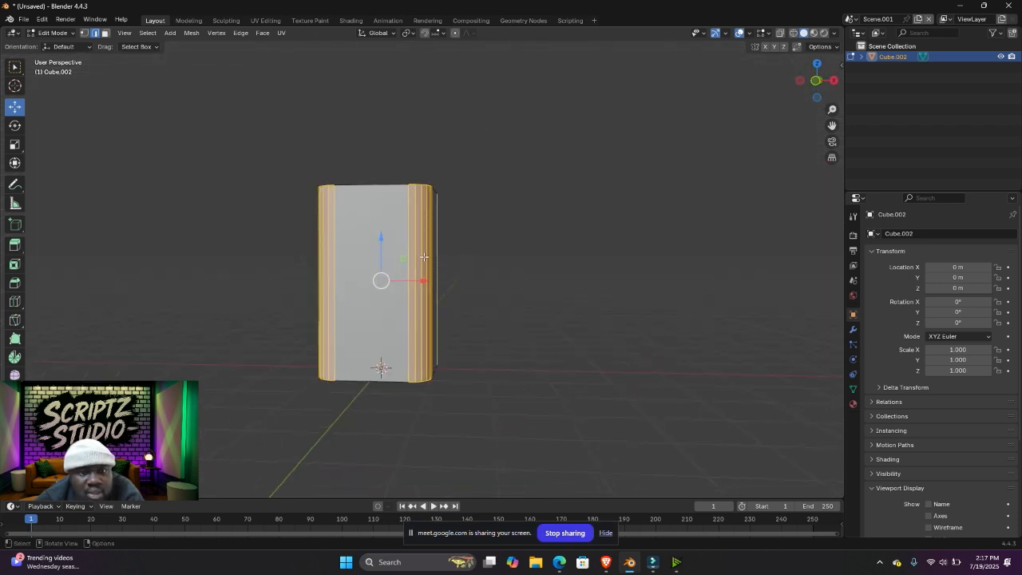
{"action": "middle_click_drag", "start_coordinate": [424, 257], "coordinate": [408, 256]}
{"action": "left_click", "coordinate": [499, 237]}
{"action": "scroll", "coordinate": [407, 258], "scroll_direction": "up", "scroll_amount": 2}
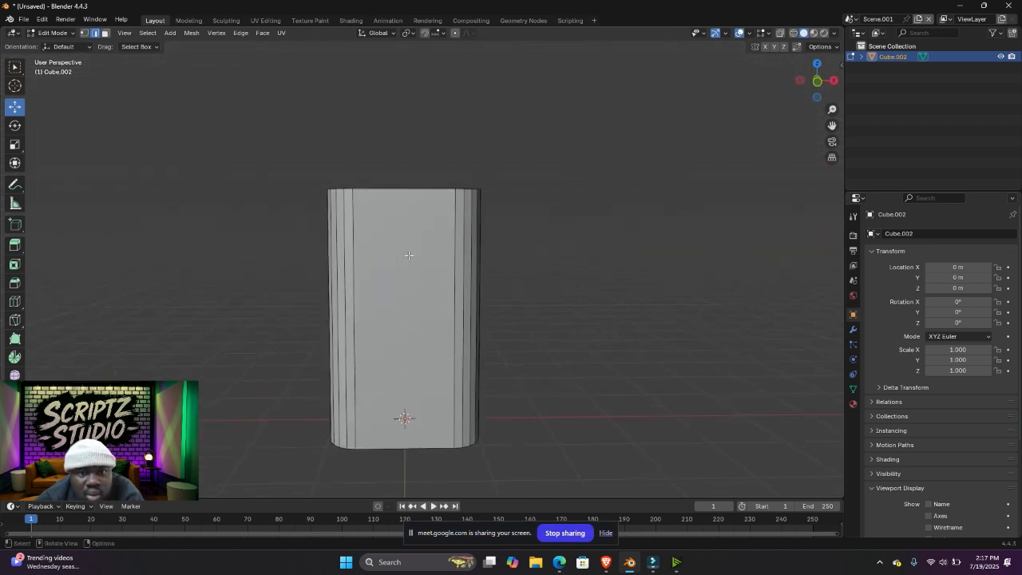
{"action": "scroll", "coordinate": [408, 256], "scroll_direction": "down", "scroll_amount": 2}
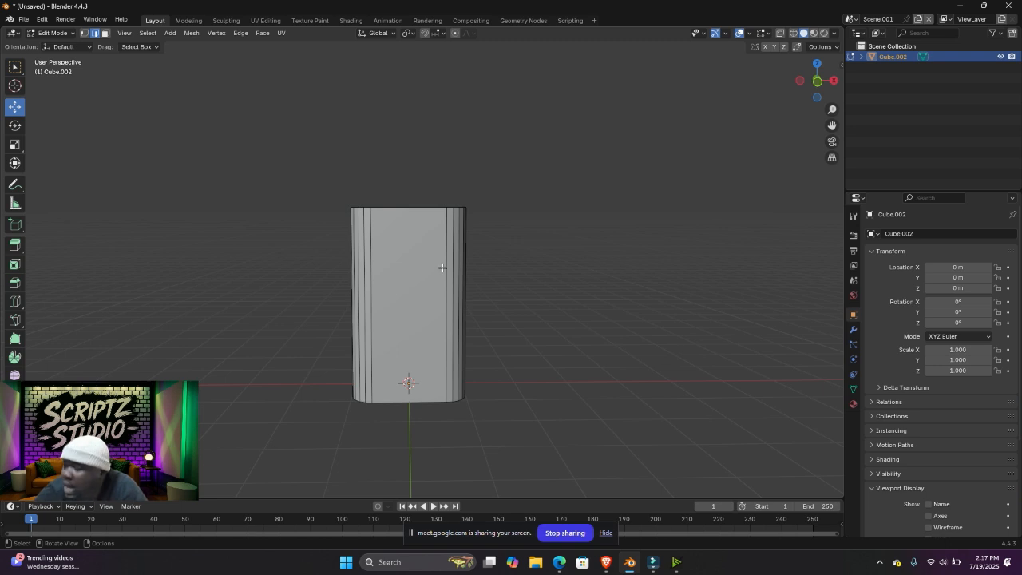
{"action": "scroll", "coordinate": [431, 267], "scroll_direction": "down", "scroll_amount": 2}
{"action": "scroll", "coordinate": [423, 264], "scroll_direction": "up", "scroll_amount": 2}
{"action": "scroll", "coordinate": [416, 263], "scroll_direction": "down", "scroll_amount": 2}
{"action": "middle_click_drag", "start_coordinate": [417, 264], "coordinate": [416, 315]}
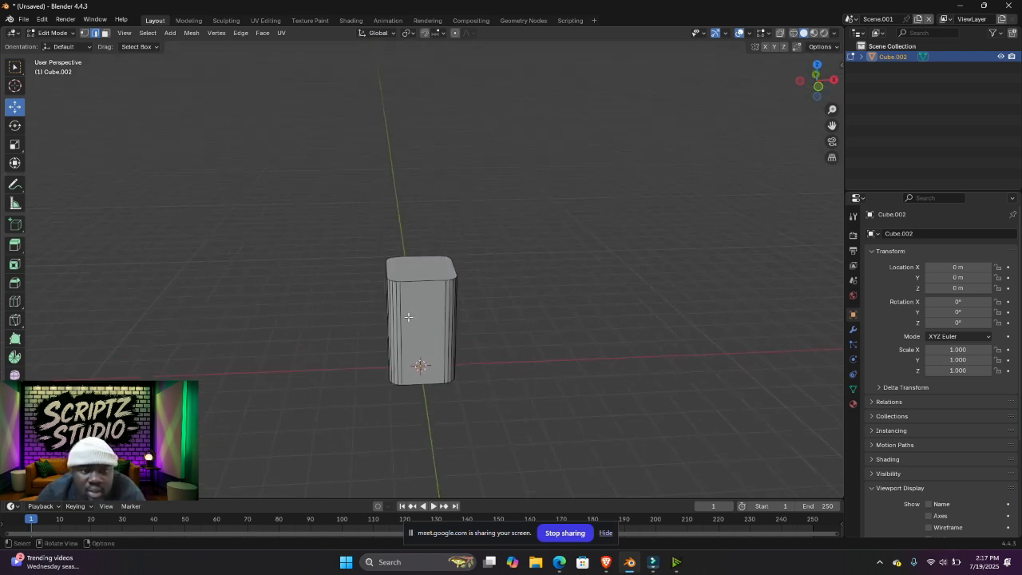
- Return to Object Mode, add a cylinder mesh, and move it in front of the box to about -2.9 m on Y
{"action": "key", "text": "Tab"}
{"action": "scroll", "coordinate": [438, 326], "scroll_direction": "up", "scroll_amount": 5}
{"action": "middle_click_drag", "start_coordinate": [438, 325], "coordinate": [399, 299]}
{"action": "key", "text": "shift+a"}
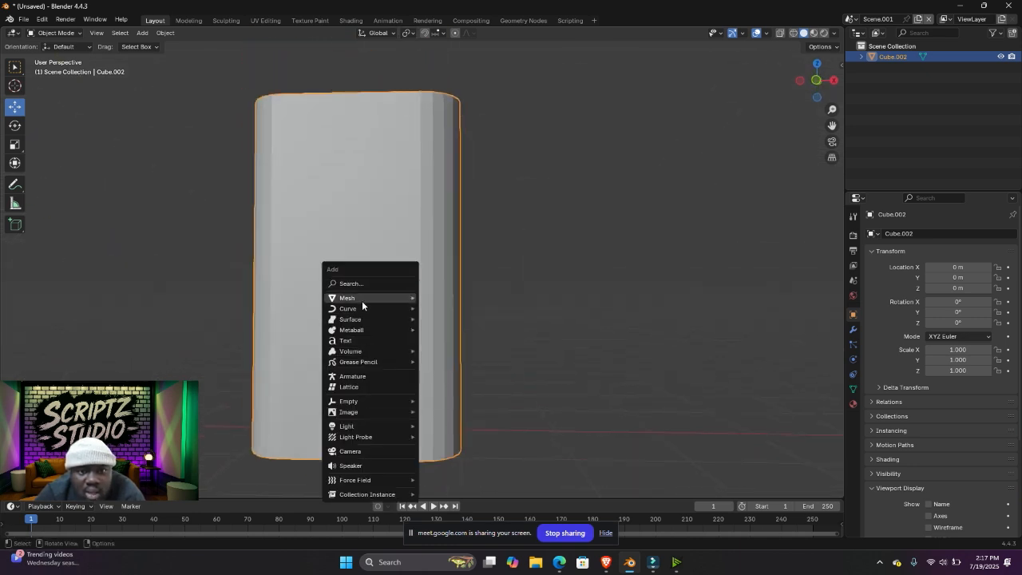
{"action": "mouse_move", "coordinate": [362, 300]}
{"action": "left_click", "coordinate": [445, 352]}
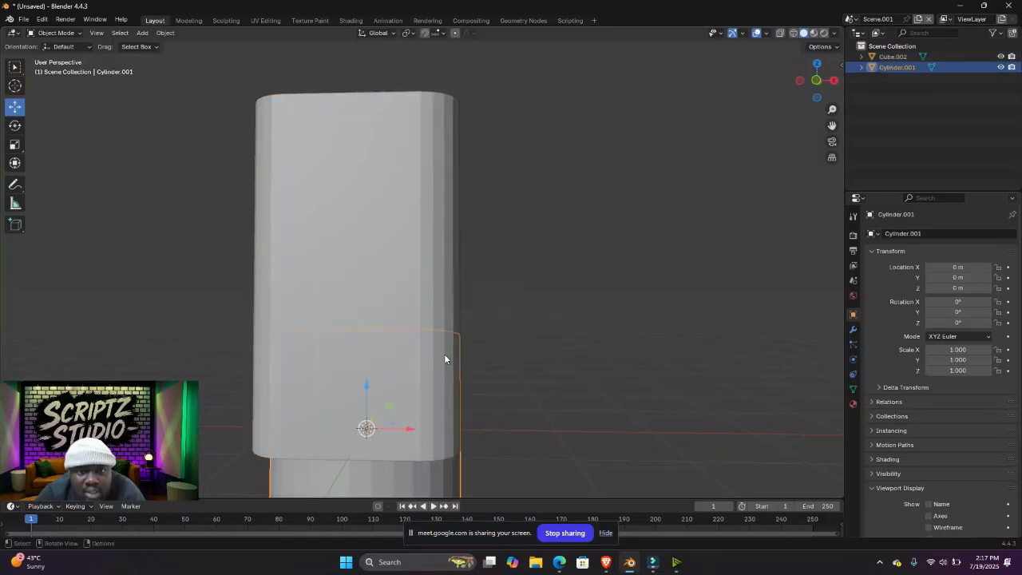
{"action": "scroll", "coordinate": [431, 360], "scroll_direction": "down", "scroll_amount": 5}
{"action": "middle_click_drag", "start_coordinate": [418, 361], "coordinate": [445, 371]}
{"action": "left_click_drag", "start_coordinate": [437, 348], "coordinate": [472, 400]}
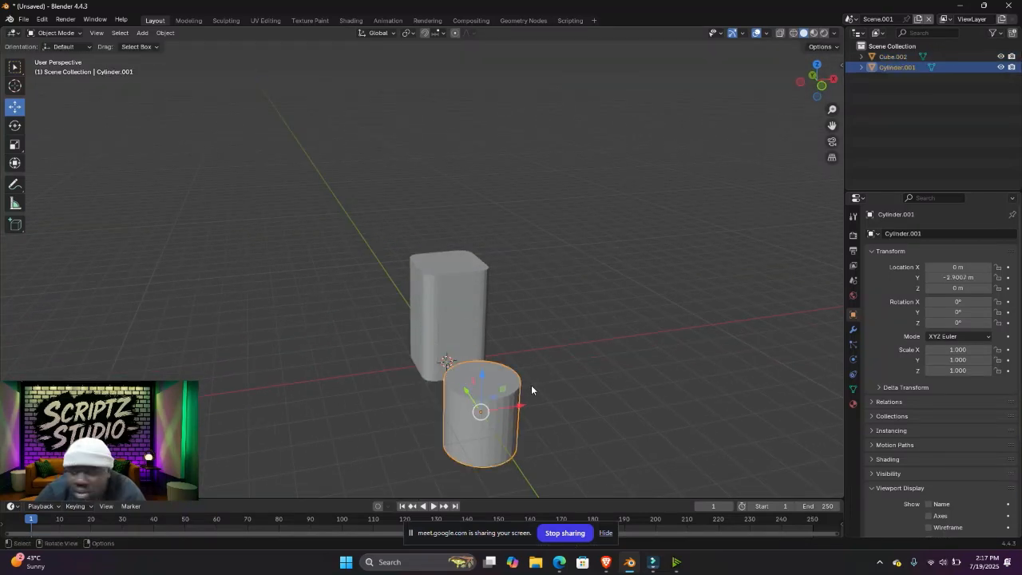
- Scale the cylinder down uniformly to about 0.10 and rotate it 90° around the X axis
{"action": "key", "text": "s"}
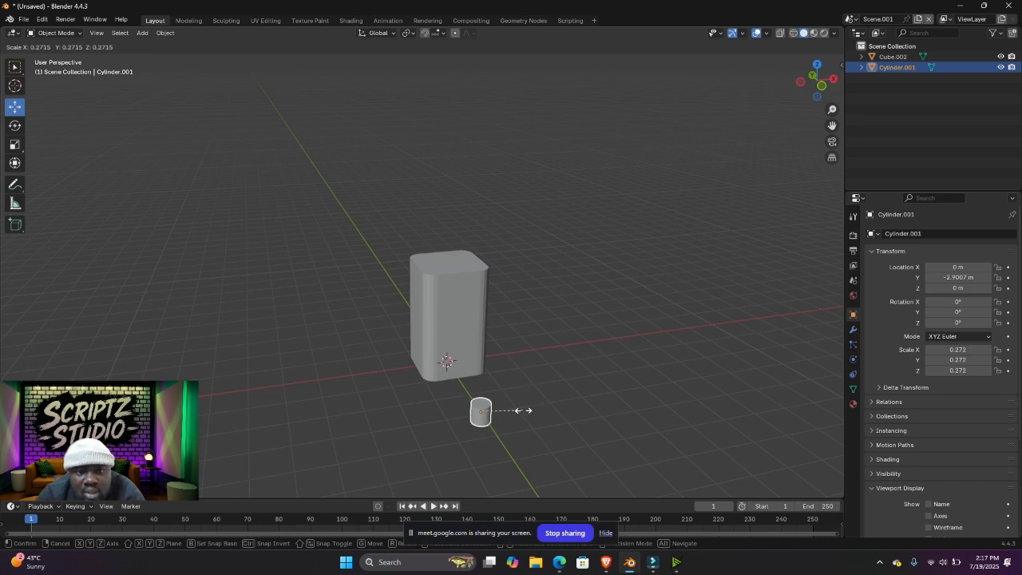
{"action": "left_click", "coordinate": [480, 410]}
{"action": "scroll", "coordinate": [496, 414], "scroll_direction": "up", "scroll_amount": 4}
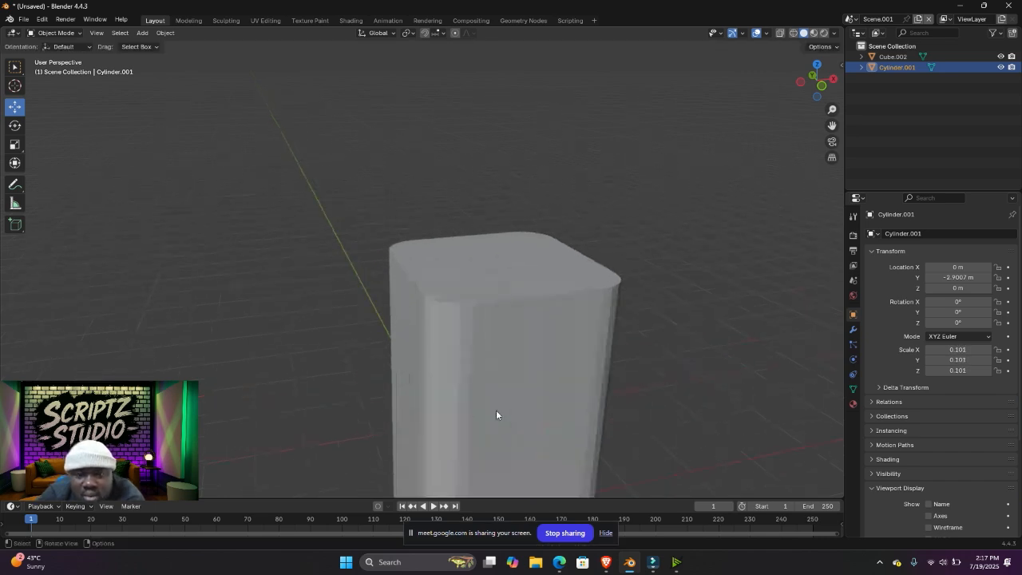
{"action": "key", "text": "KP_1"}
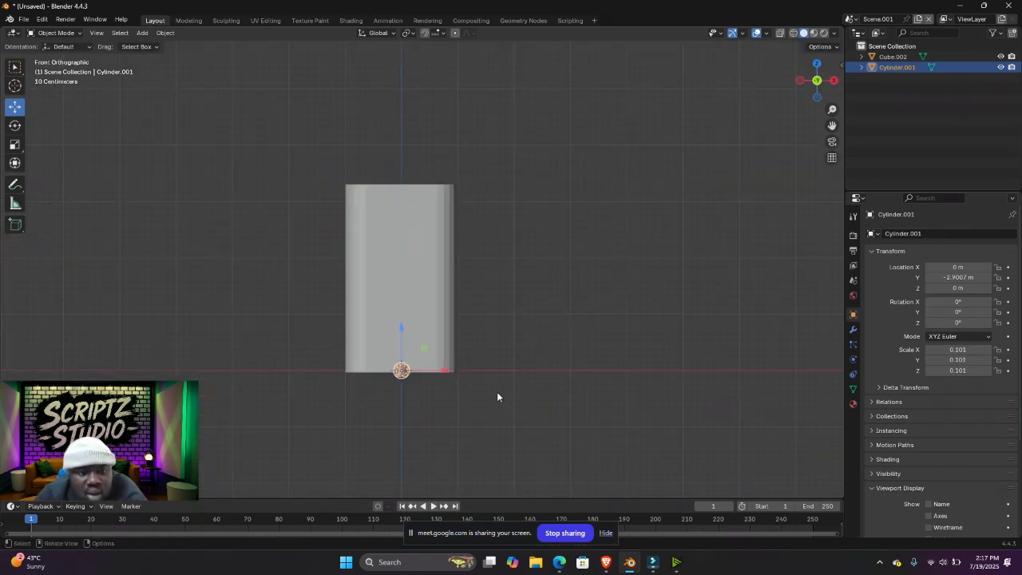
{"action": "key", "text": "r"}
{"action": "type", "text": "x"}
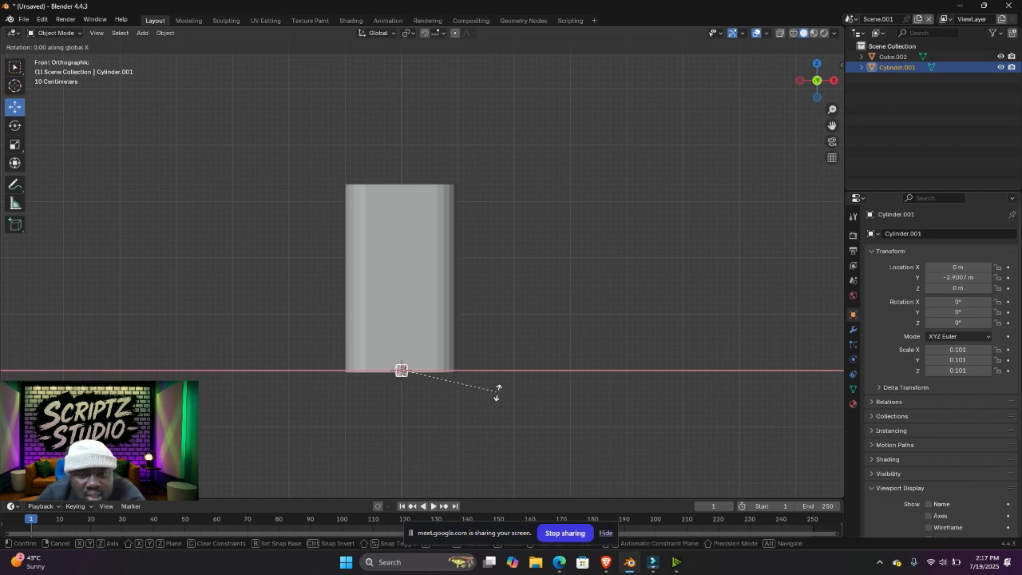
{"action": "type", "text": "90"}
{"action": "key", "text": "Return"}
- Move the small cylinder along Y to about -0.96 m so it protrudes from the base of the box's front face
{"action": "scroll", "coordinate": [436, 376], "scroll_direction": "up", "scroll_amount": 3}
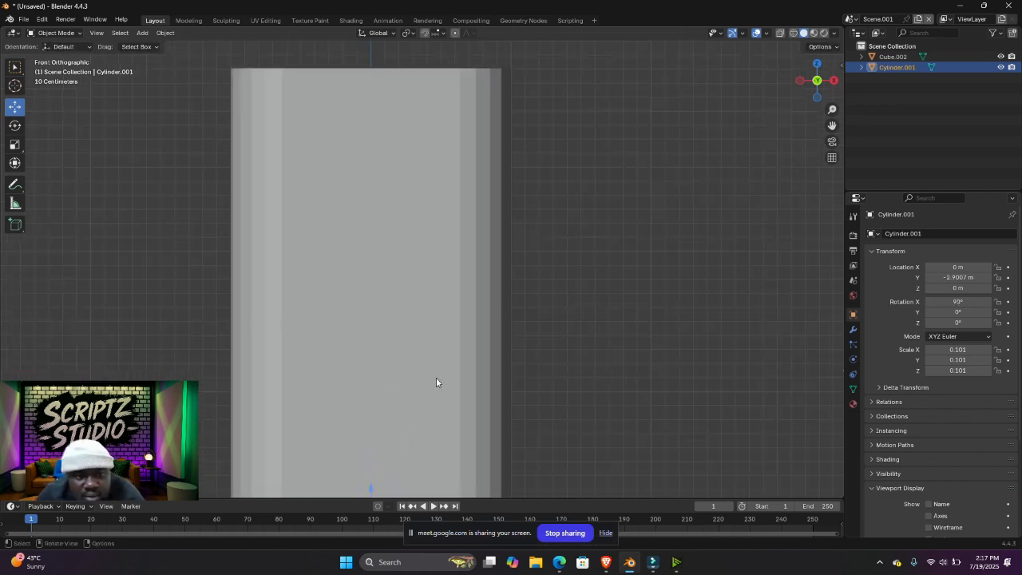
{"action": "middle_click_drag", "start_coordinate": [439, 339], "coordinate": [462, 275], "text": "shift"}
{"action": "scroll", "coordinate": [462, 274], "scroll_direction": "down", "scroll_amount": 8}
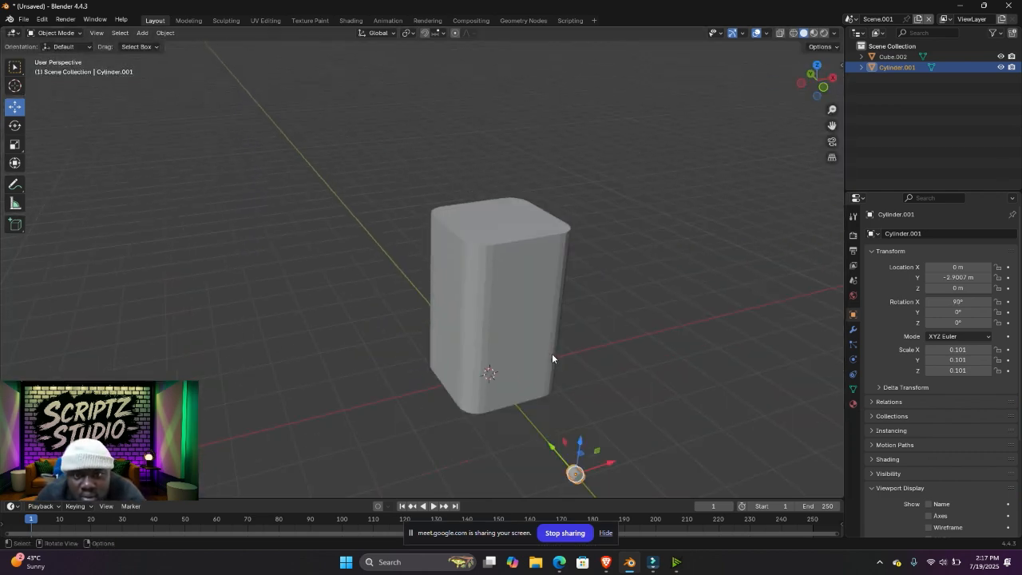
{"action": "middle_click_drag", "start_coordinate": [559, 385], "coordinate": [505, 259], "text": "shift"}
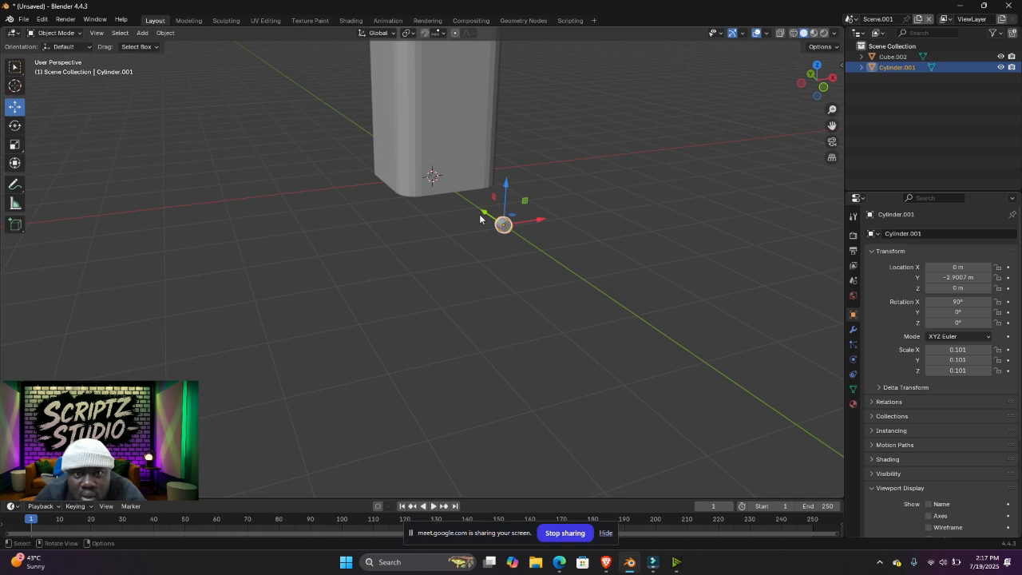
{"action": "middle_click_drag", "start_coordinate": [479, 214], "coordinate": [512, 245]}
{"action": "left_click_drag", "start_coordinate": [562, 283], "coordinate": [457, 201]}
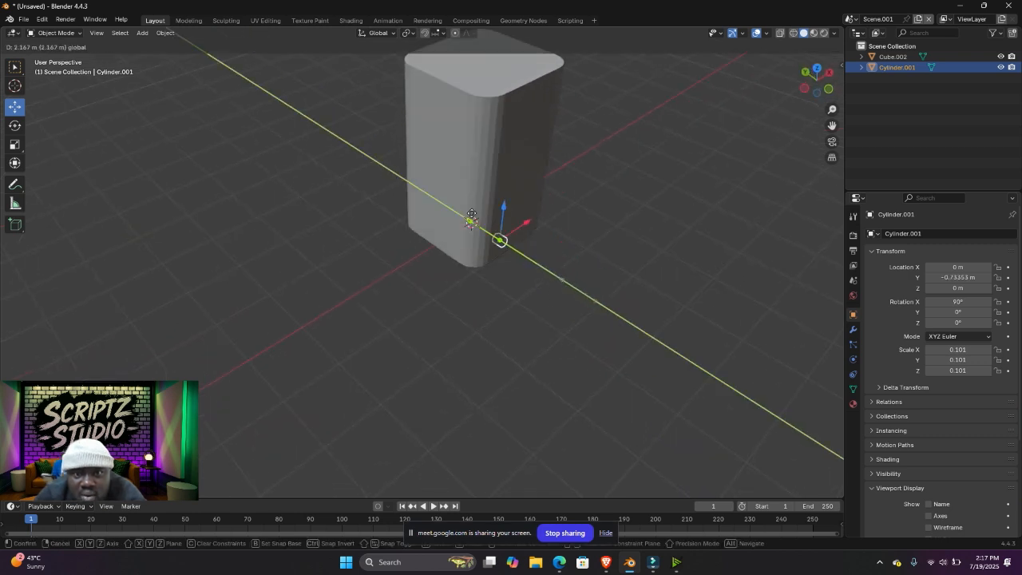
{"action": "scroll", "coordinate": [612, 307], "scroll_direction": "up", "scroll_amount": 8}
{"action": "middle_click_drag", "start_coordinate": [560, 407], "coordinate": [472, 36], "text": "shift"}
{"action": "middle_click_drag", "start_coordinate": [381, 153], "coordinate": [425, 353], "text": "shift"}
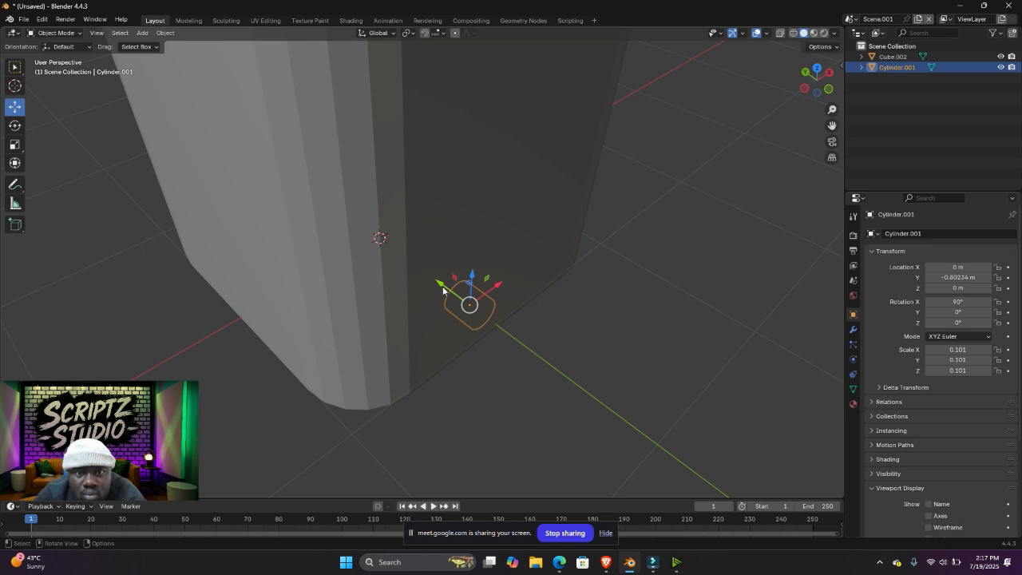
{"action": "left_click_drag", "start_coordinate": [443, 290], "coordinate": [527, 337]}
{"action": "middle_click_drag", "start_coordinate": [527, 337], "coordinate": [501, 327]}
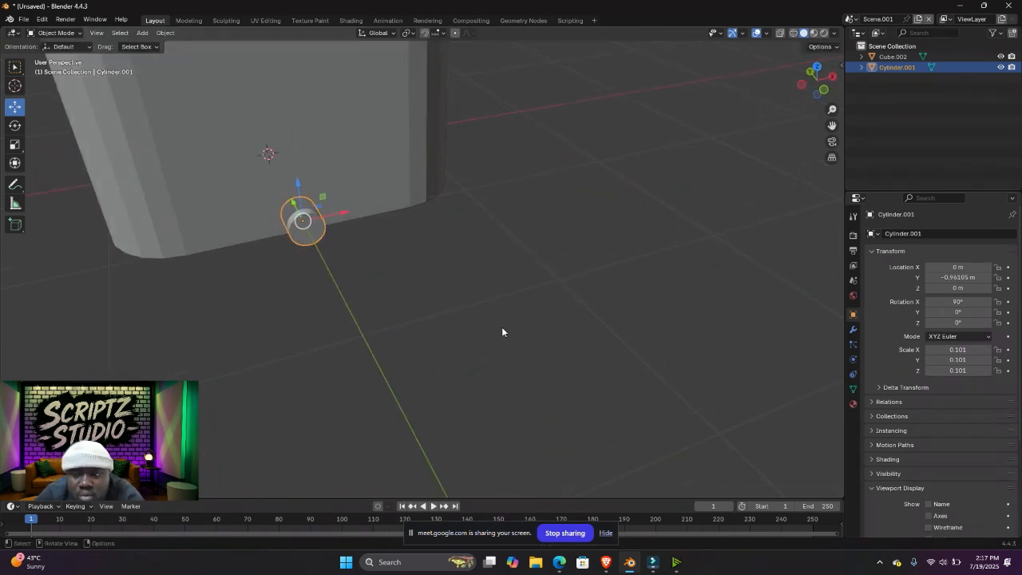
- In front view, move the cylinder to about -0.39 m on X and 0.27 m on Z, near the box's lower corner
{"action": "key", "text": "KP_1"}
{"action": "middle_click_drag", "start_coordinate": [347, 158], "coordinate": [446, 479], "text": "shift"}
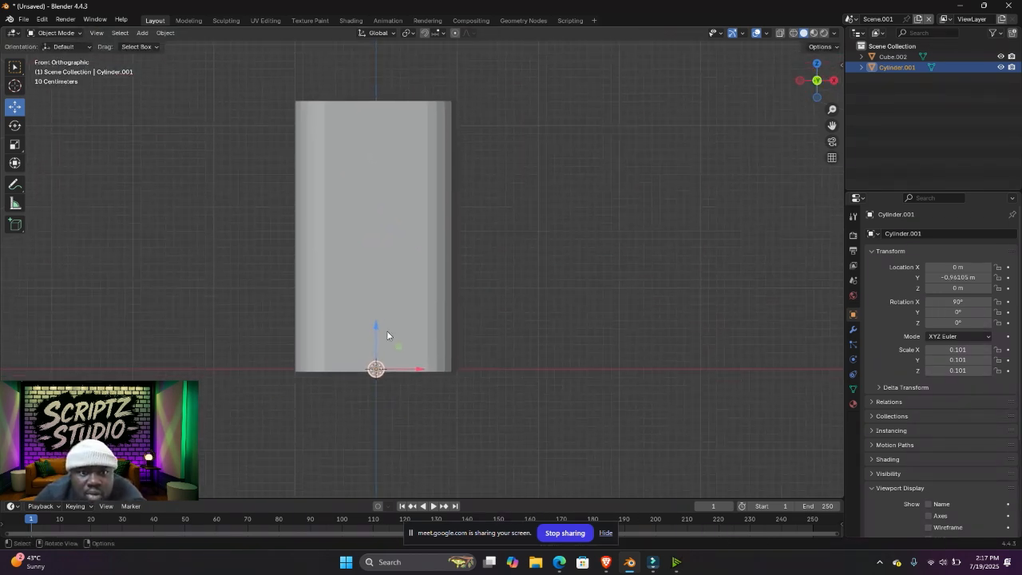
{"action": "scroll", "coordinate": [387, 337], "scroll_direction": "up", "scroll_amount": 4}
{"action": "middle_click_drag", "start_coordinate": [363, 402], "coordinate": [415, 344], "text": "shift"}
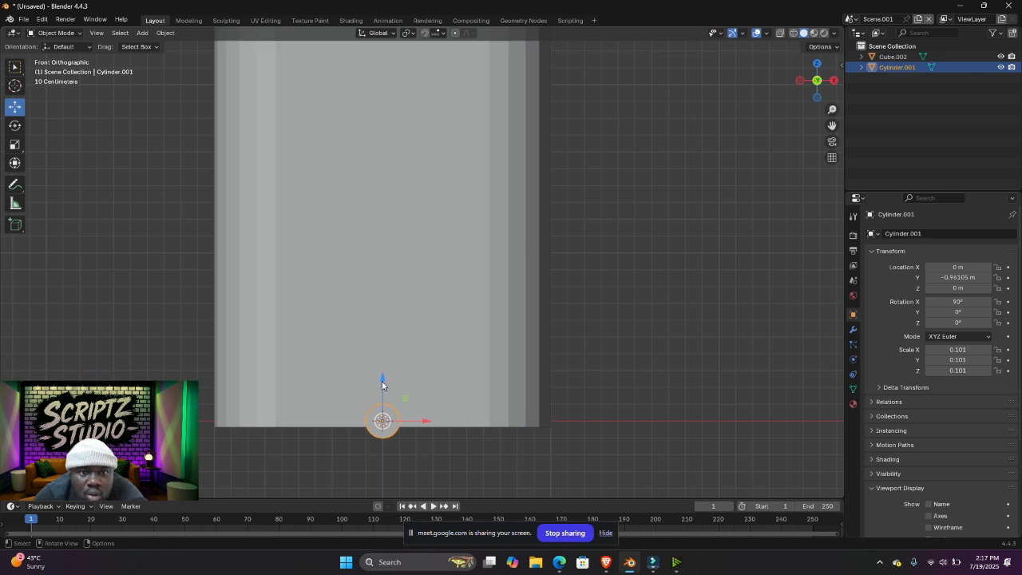
{"action": "left_click_drag", "start_coordinate": [381, 381], "coordinate": [381, 335]}
{"action": "left_click_drag", "start_coordinate": [421, 379], "coordinate": [367, 384]}
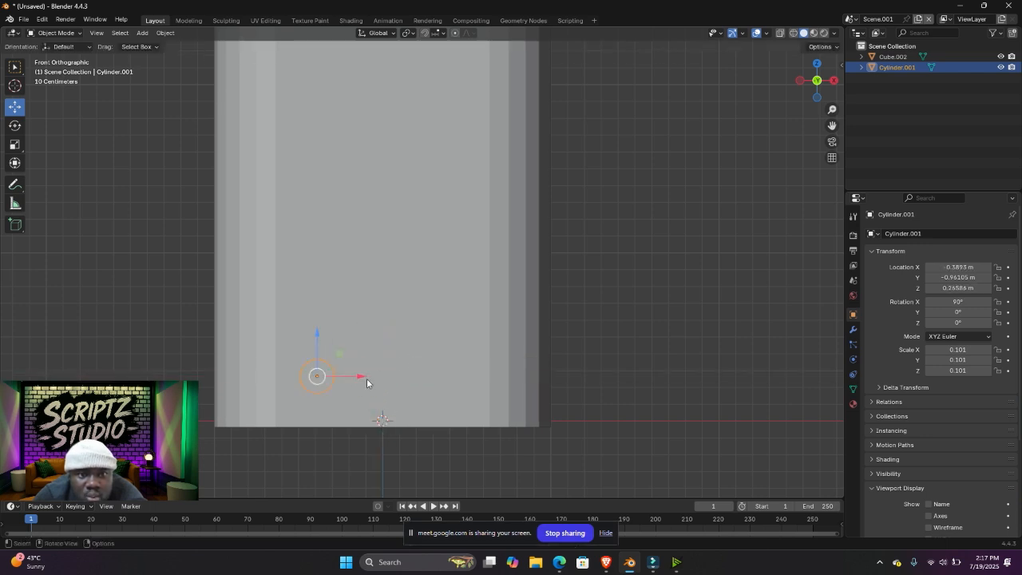
- Scale the cylinder down uniformly to about 0.030 and move it along X to about -0.48 m
{"action": "key", "text": "s"}
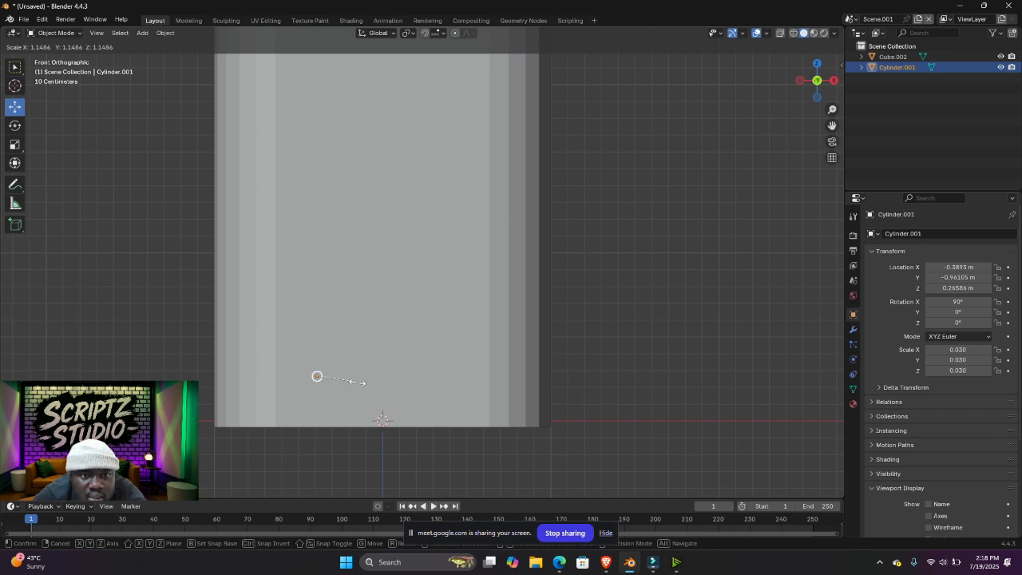
{"action": "left_click", "coordinate": [357, 382]}
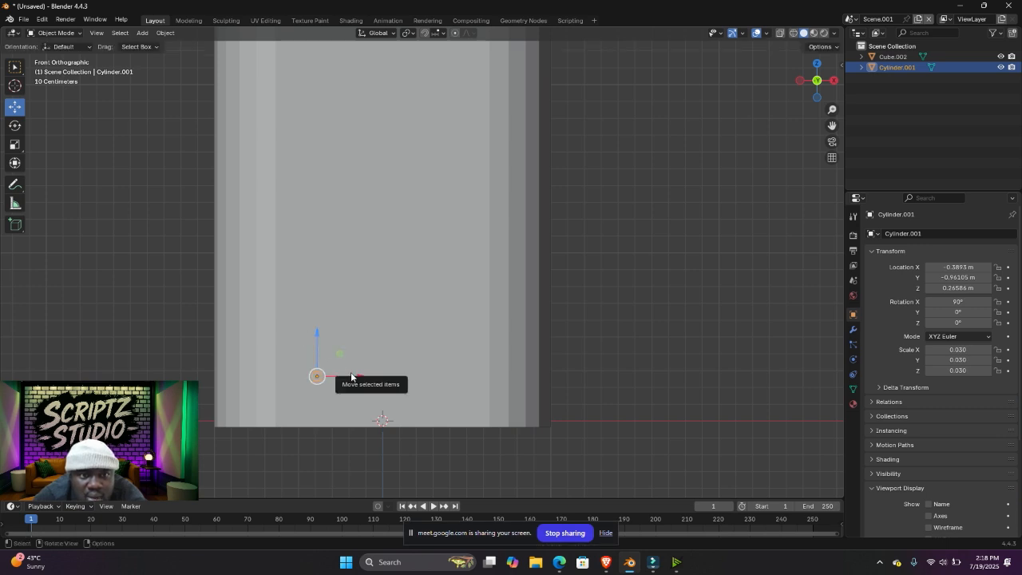
{"action": "left_click_drag", "start_coordinate": [349, 375], "coordinate": [333, 380]}
- Lengthen the small cylinder by scaling it along global Y until its local Z scale is about 0.066
{"action": "middle_click_drag", "start_coordinate": [333, 380], "coordinate": [447, 377], "text": "shift"}
{"action": "middle_click_drag", "start_coordinate": [391, 272], "coordinate": [586, 327]}
{"action": "scroll", "coordinate": [586, 328], "scroll_direction": "up", "scroll_amount": 3}
{"action": "middle_click_drag", "start_coordinate": [661, 326], "coordinate": [380, 295], "text": "shift"}
{"action": "scroll", "coordinate": [381, 296], "scroll_direction": "up", "scroll_amount": 3}
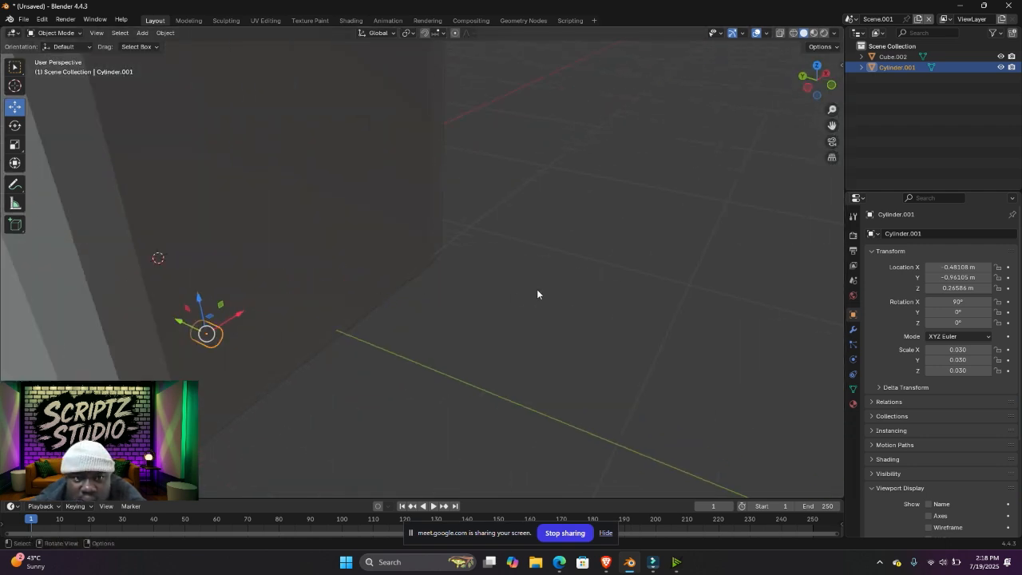
{"action": "scroll", "coordinate": [394, 285], "scroll_direction": "up", "scroll_amount": 1}
{"action": "scroll", "coordinate": [393, 285], "scroll_direction": "down", "scroll_amount": 1}
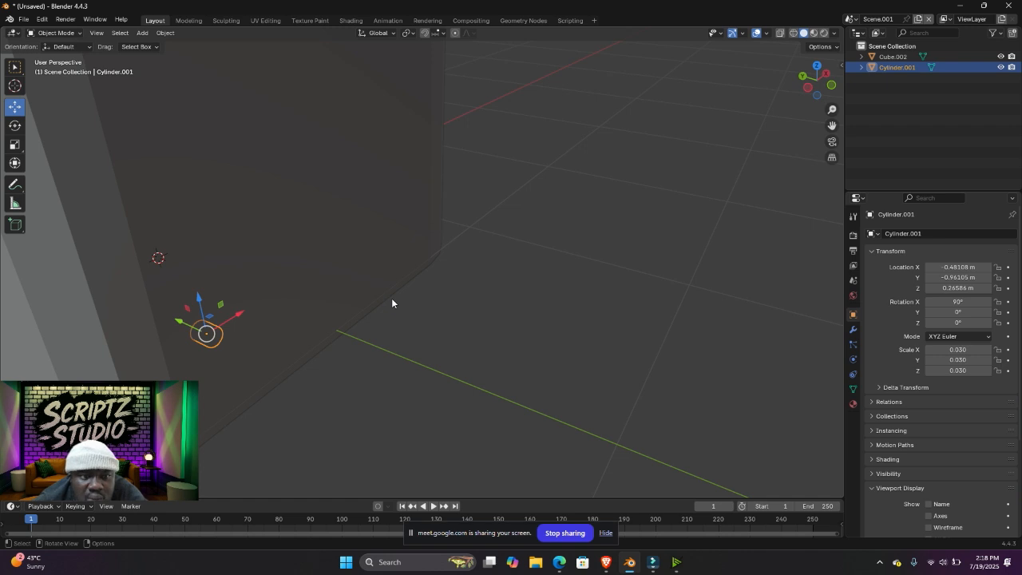
{"action": "key", "text": "s"}
{"action": "key", "text": "y"}
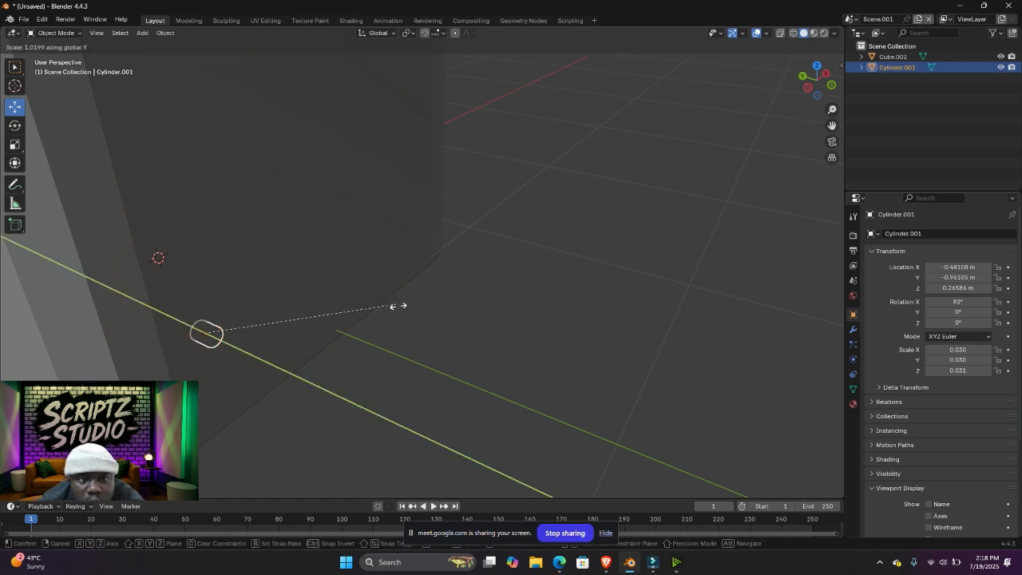
{"action": "left_click", "coordinate": [609, 435]}
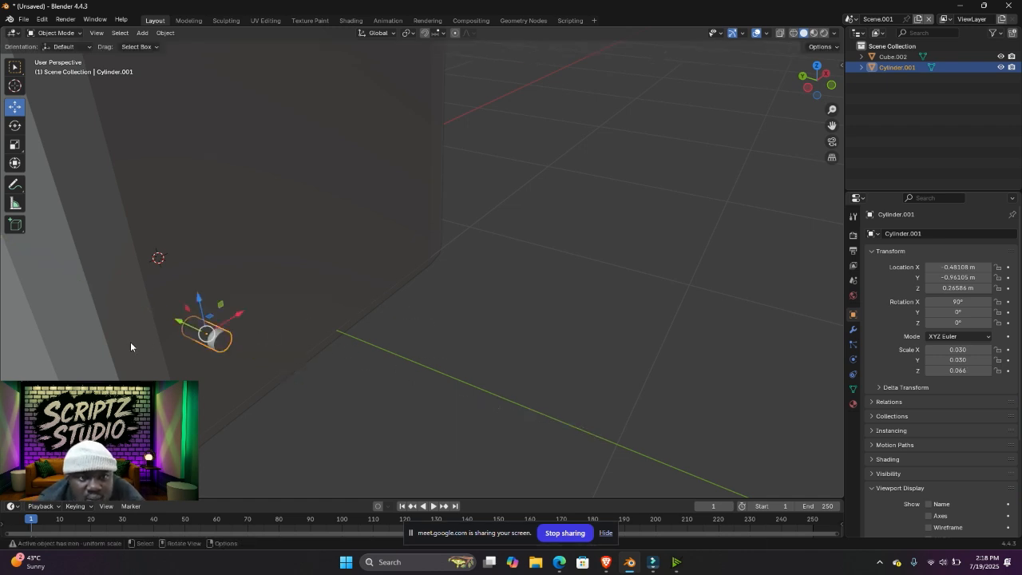
{"action": "left_click", "coordinate": [186, 323]}
{"action": "left_click", "coordinate": [217, 338]}
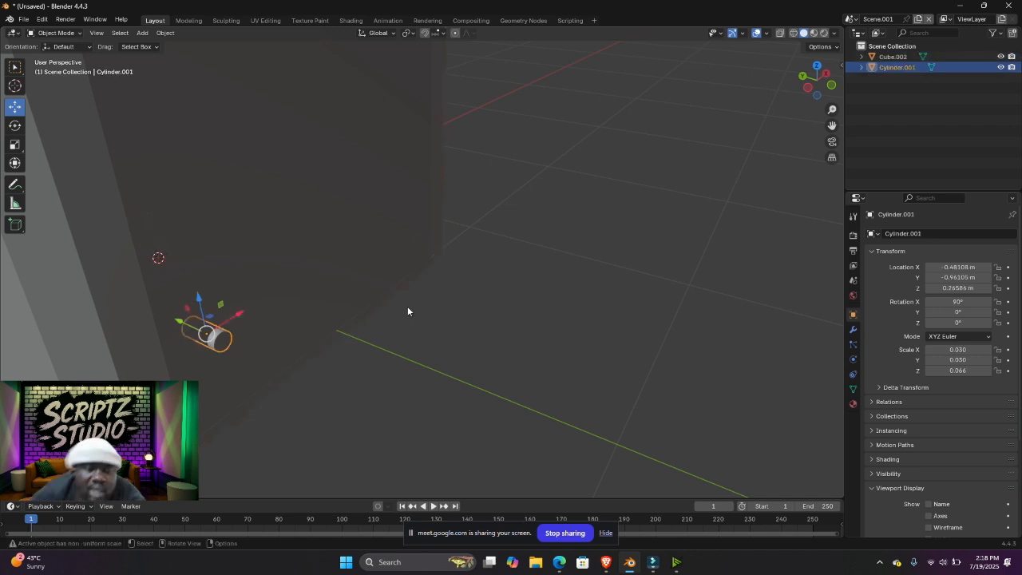
- Turn on Cavity and Shadow in the viewport shading and check the cylinder against the box from the front
{"action": "key", "text": "KP_1"}
{"action": "key", "text": "KP_Decimal"}
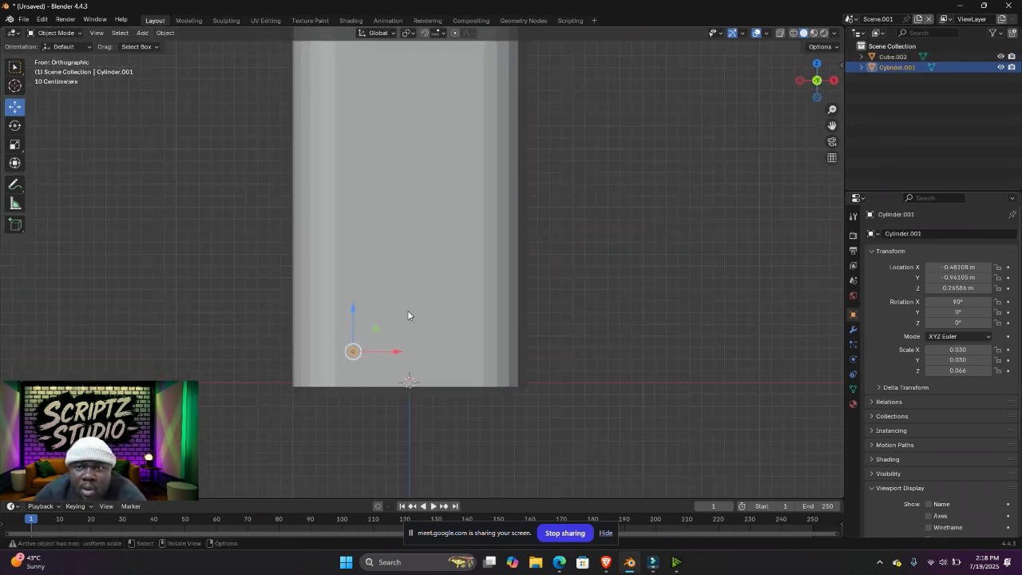
{"action": "left_click", "coordinate": [836, 34]}
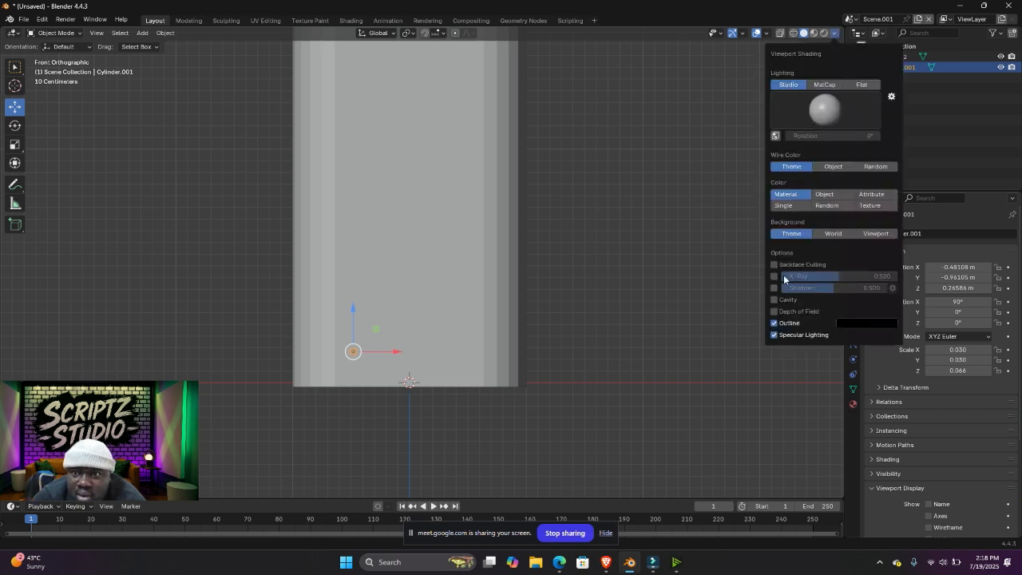
{"action": "left_click", "coordinate": [773, 299]}
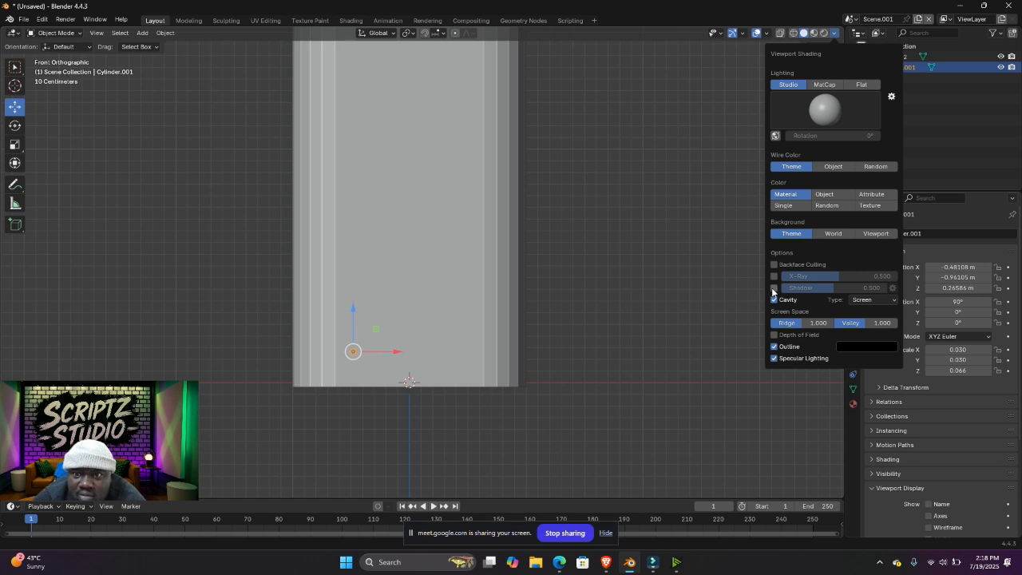
{"action": "left_click", "coordinate": [772, 288]}
{"action": "scroll", "coordinate": [459, 277], "scroll_direction": "down", "scroll_amount": 3}
{"action": "scroll", "coordinate": [436, 288], "scroll_direction": "up", "scroll_amount": 3}
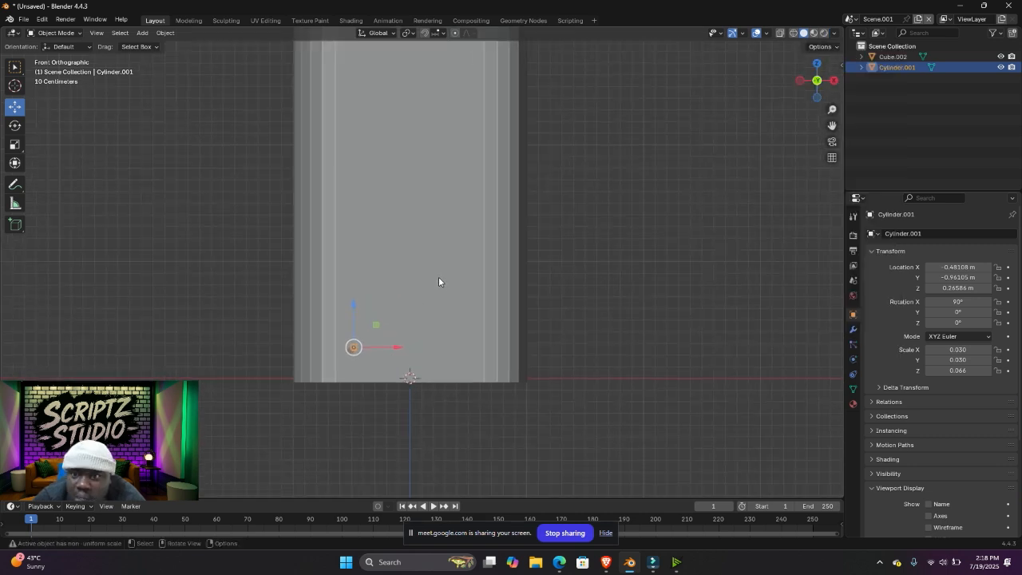
{"action": "scroll", "coordinate": [383, 346], "scroll_direction": "up", "scroll_amount": 4}
{"action": "scroll", "coordinate": [444, 224], "scroll_direction": "down", "scroll_amount": 1}
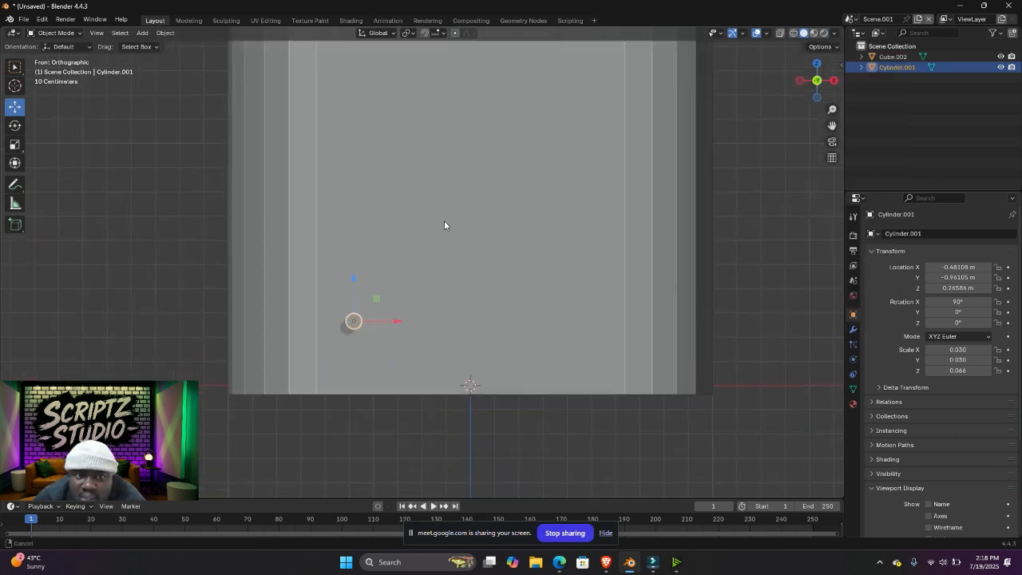
{"action": "scroll", "coordinate": [439, 226], "scroll_direction": "down", "scroll_amount": 2}
{"action": "scroll", "coordinate": [436, 237], "scroll_direction": "up", "scroll_amount": 2}
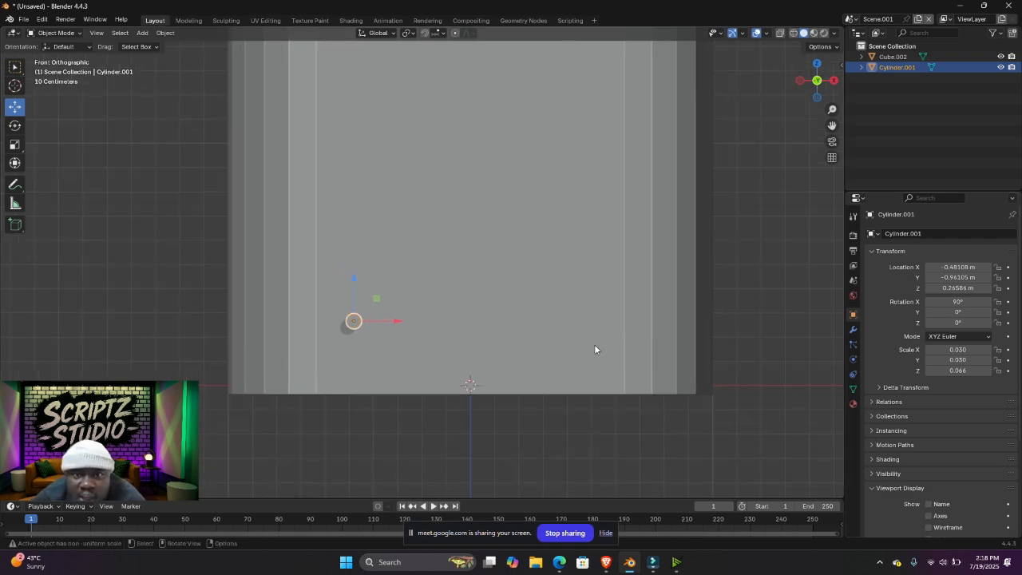
- Add an Array modifier to the cylinder and set its relative offset factor X to 2
{"action": "left_click", "coordinate": [853, 330]}
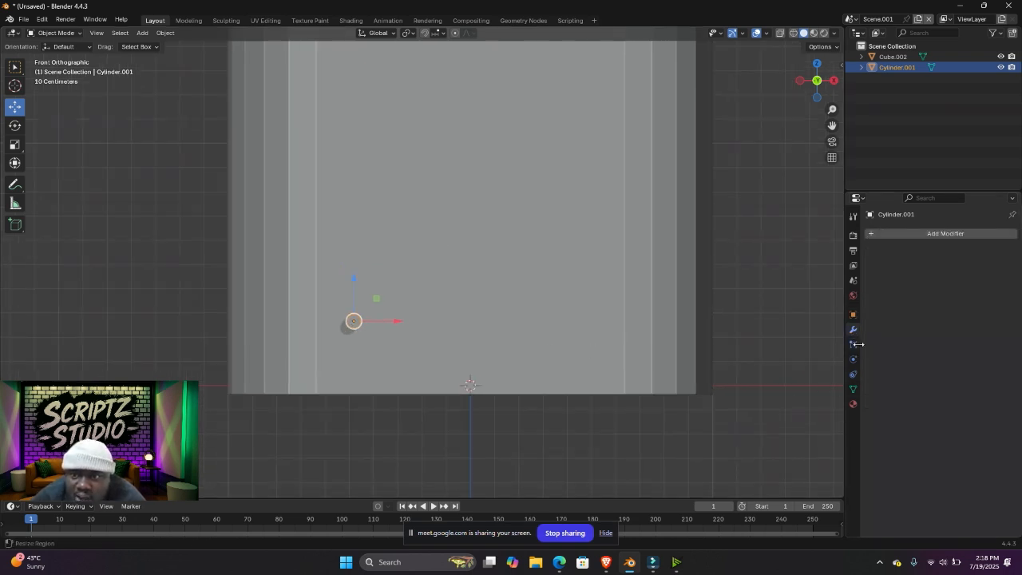
{"action": "left_click", "coordinate": [946, 233]}
{"action": "mouse_move", "coordinate": [946, 232]}
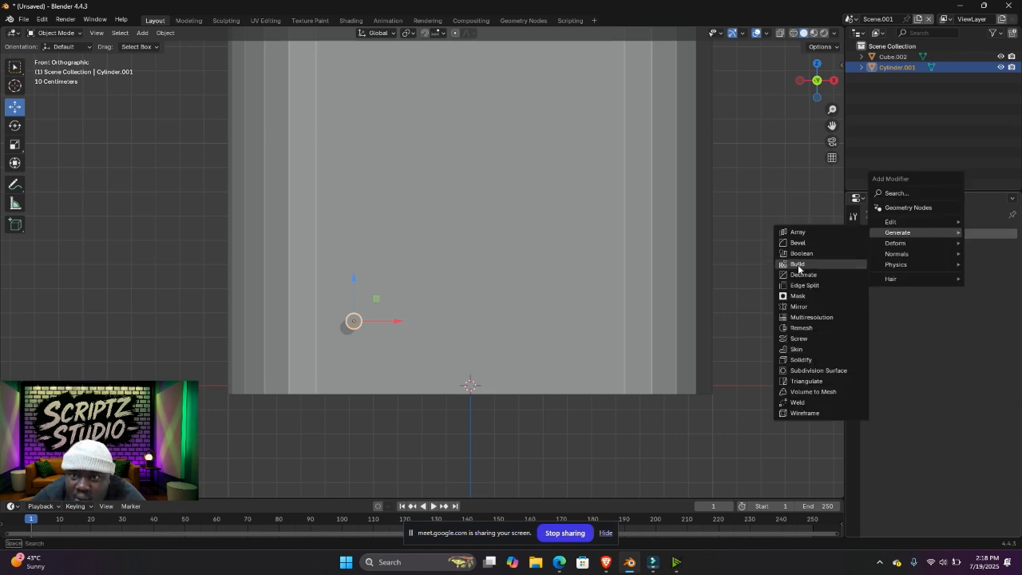
{"action": "left_click", "coordinate": [809, 232]}
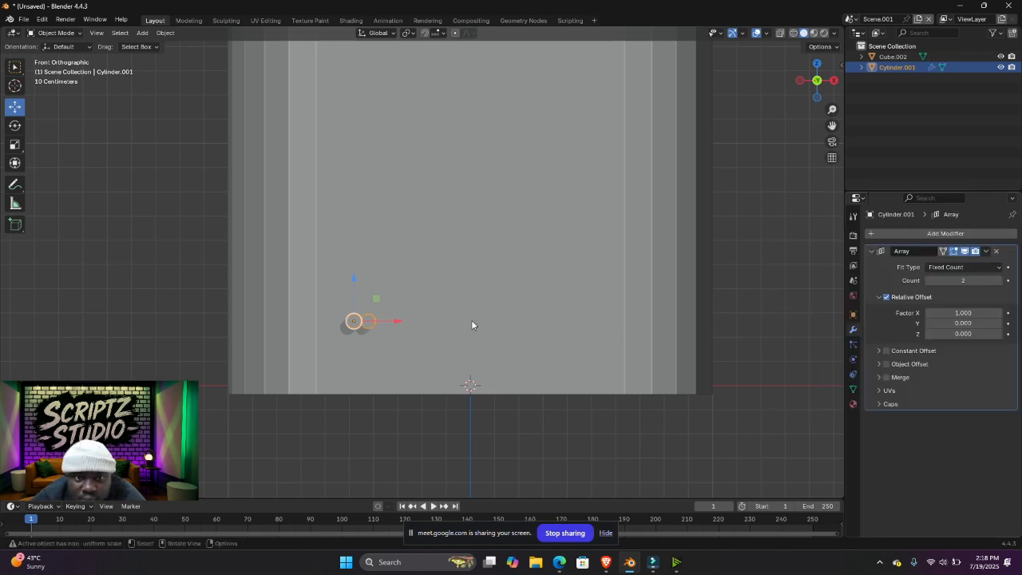
{"action": "scroll", "coordinate": [471, 324], "scroll_direction": "up", "scroll_amount": 2}
{"action": "scroll", "coordinate": [461, 317], "scroll_direction": "down", "scroll_amount": 3}
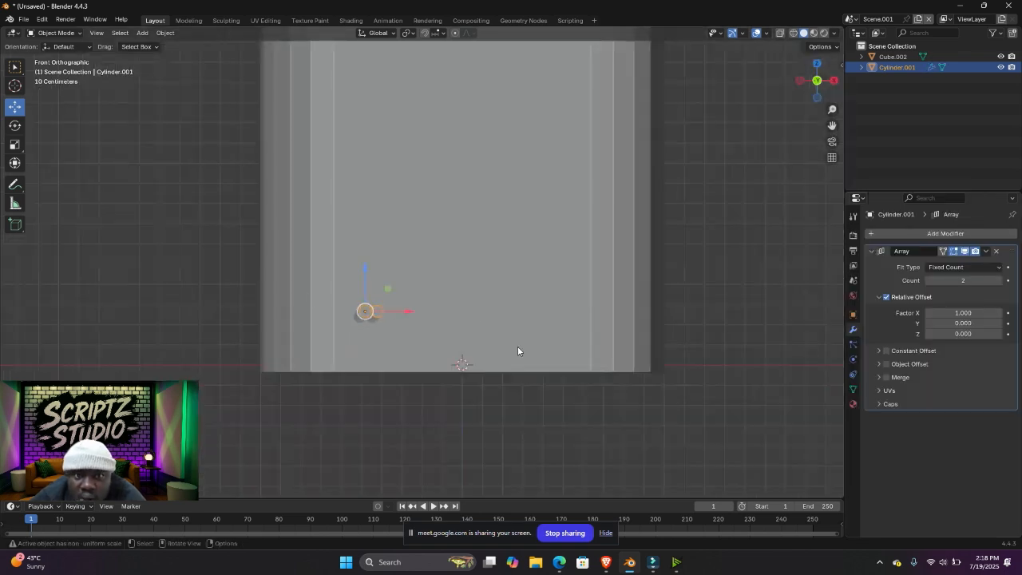
{"action": "left_click", "coordinate": [998, 316]}
{"action": "left_click", "coordinate": [999, 317]}
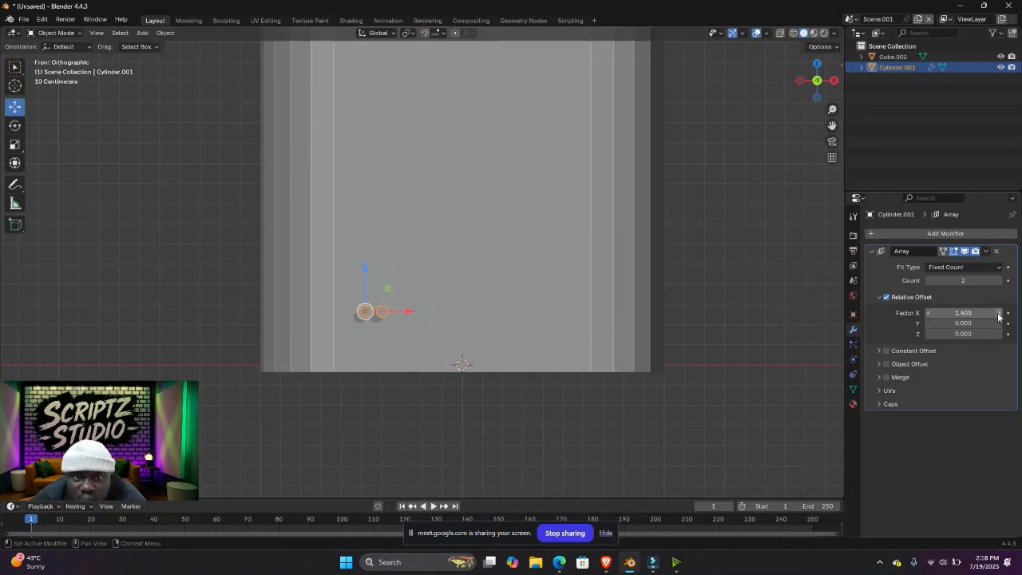
{"action": "left_click_drag", "start_coordinate": [967, 312], "coordinate": [990, 313]}
{"action": "left_click", "coordinate": [967, 312]}
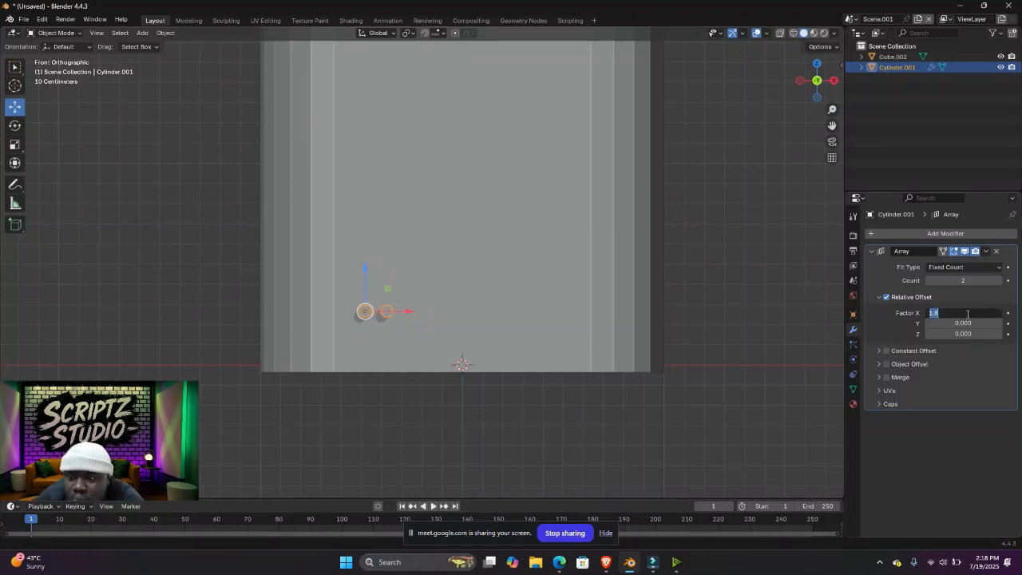
{"action": "type", "text": "2"}
{"action": "key", "text": "Return"}
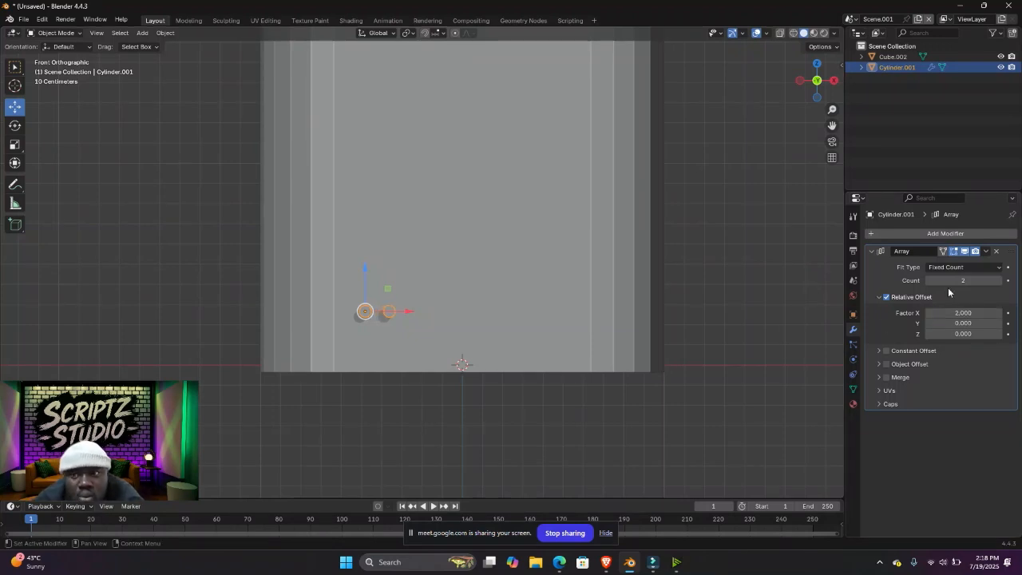
- Set the array count to 10 and shift the row of cylinders slightly in the negative X direction
{"action": "left_click", "coordinate": [999, 280]}
{"action": "left_click", "coordinate": [999, 281]}
{"action": "left_click", "coordinate": [998, 280]}
{"action": "left_click", "coordinate": [999, 281]}
{"action": "left_click", "coordinate": [999, 280]}
{"action": "left_click", "coordinate": [999, 280]}
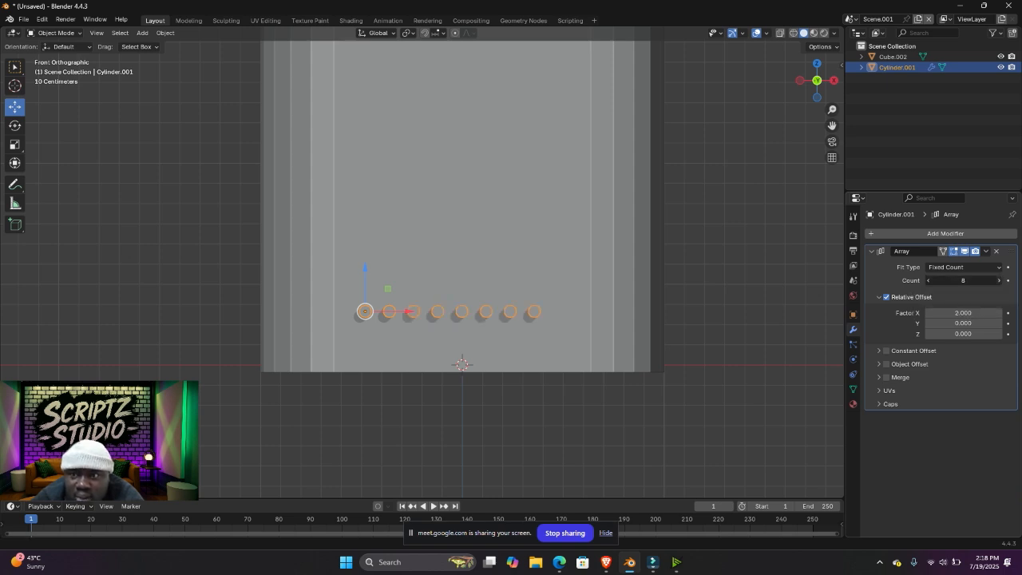
{"action": "left_click", "coordinate": [999, 280]}
{"action": "left_click", "coordinate": [999, 281]}
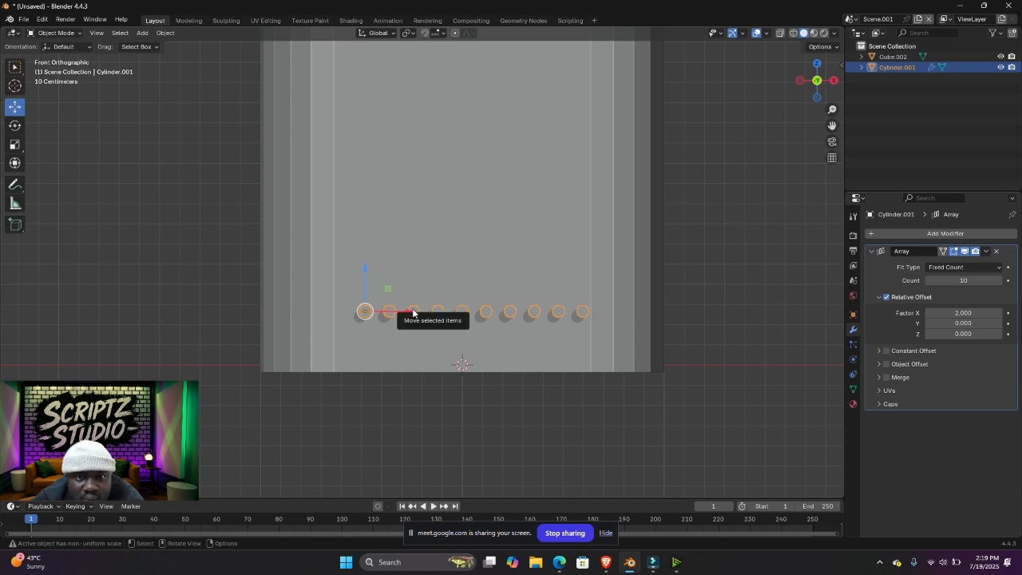
{"action": "left_click_drag", "start_coordinate": [416, 312], "coordinate": [397, 320]}
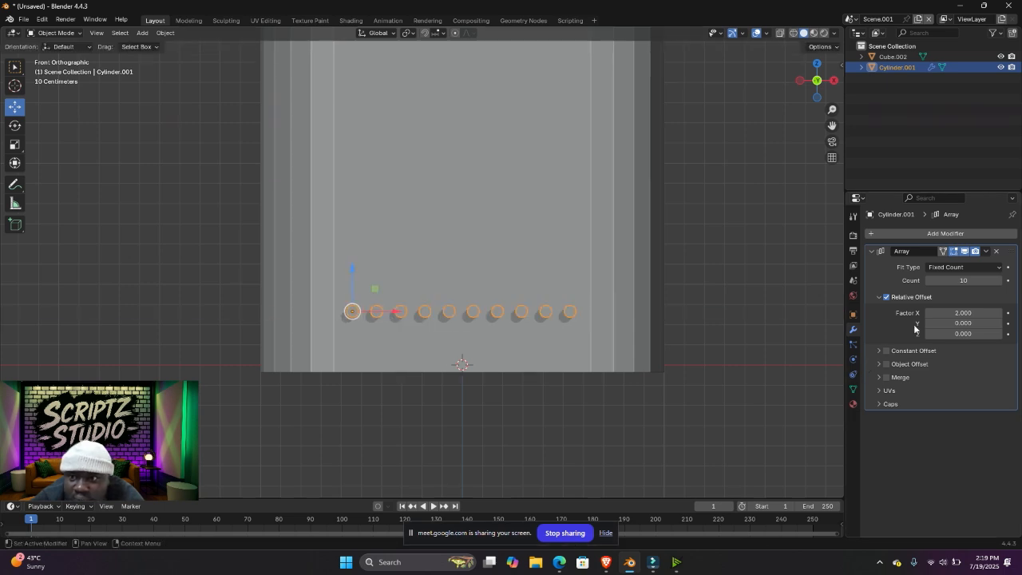
- Set the array's relative offset factor X to 1.8 and its count to 11
{"action": "left_click", "coordinate": [961, 313]}
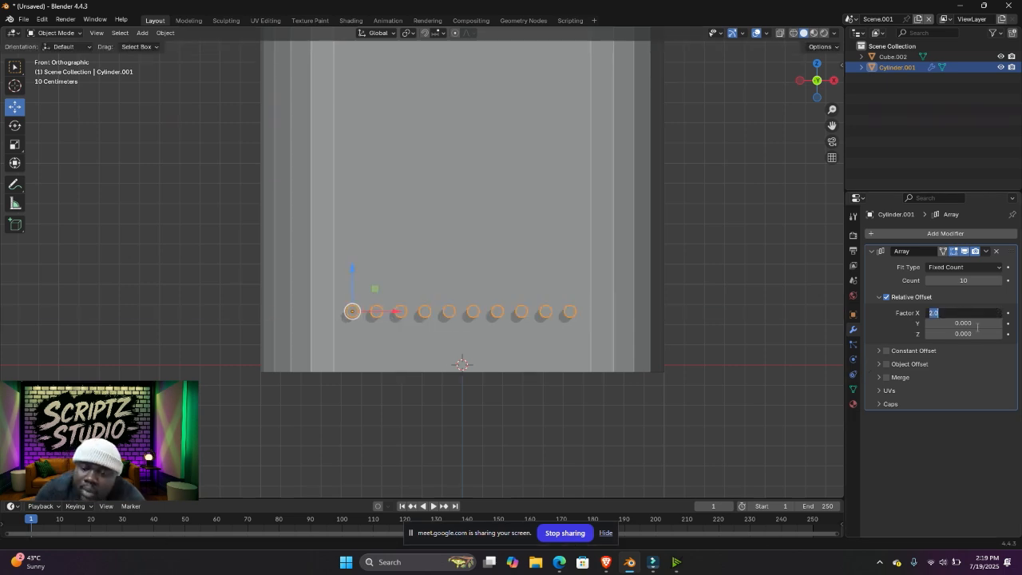
{"action": "key", "text": "Return"}
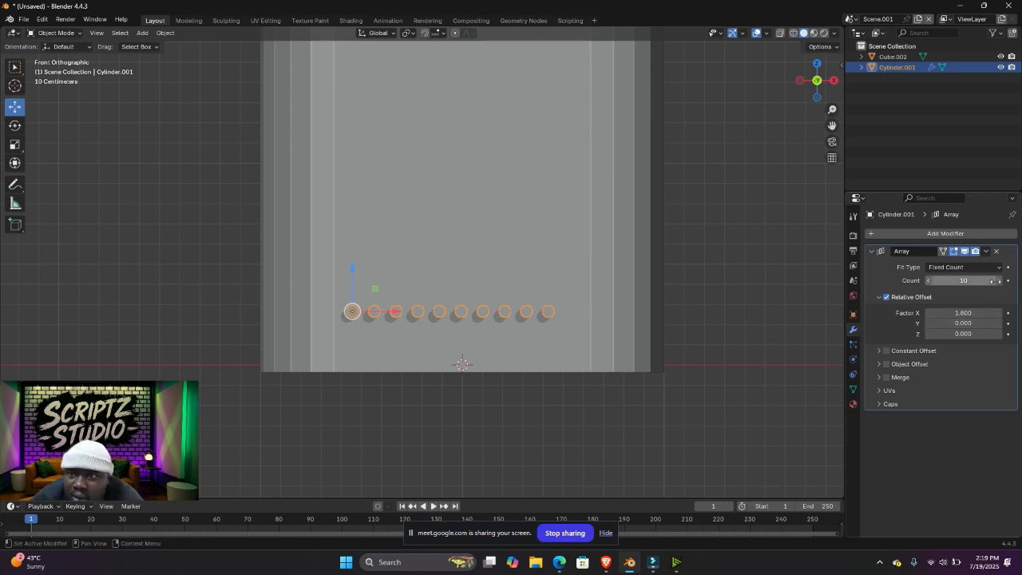
{"action": "left_click", "coordinate": [997, 281]}
{"action": "left_click", "coordinate": [997, 281]}
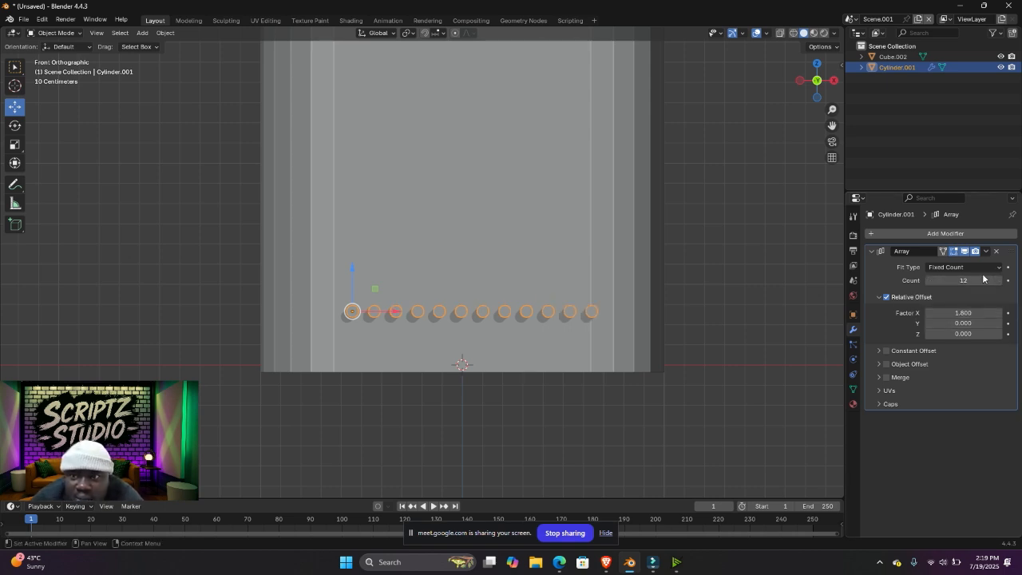
{"action": "left_click", "coordinate": [929, 281]}
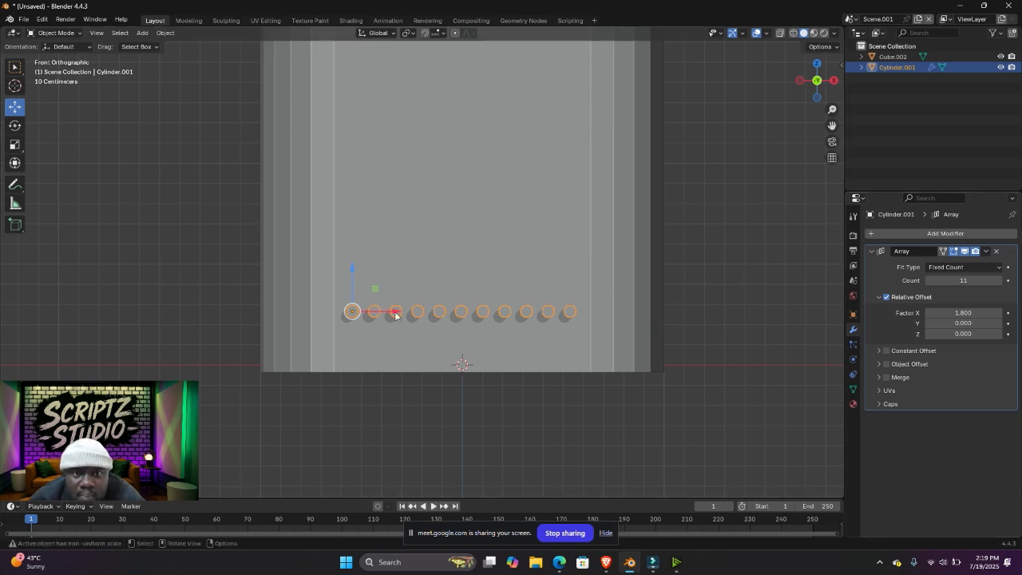
- Raise the row of cylinders slightly along Z and add a second Array modifier to it
{"action": "scroll", "coordinate": [519, 305], "scroll_direction": "down", "scroll_amount": 5}
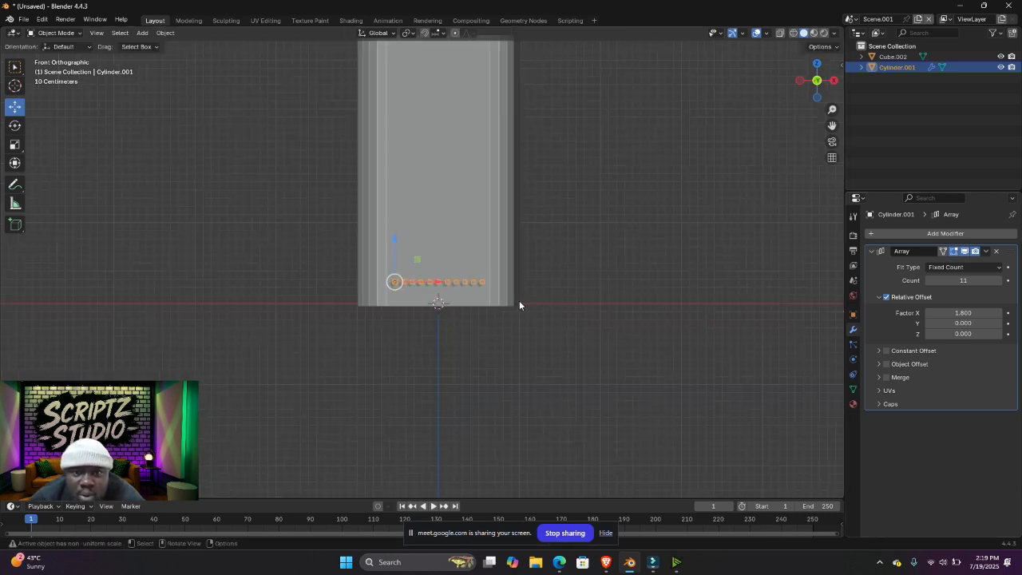
{"action": "left_click_drag", "start_coordinate": [393, 243], "coordinate": [393, 233]}
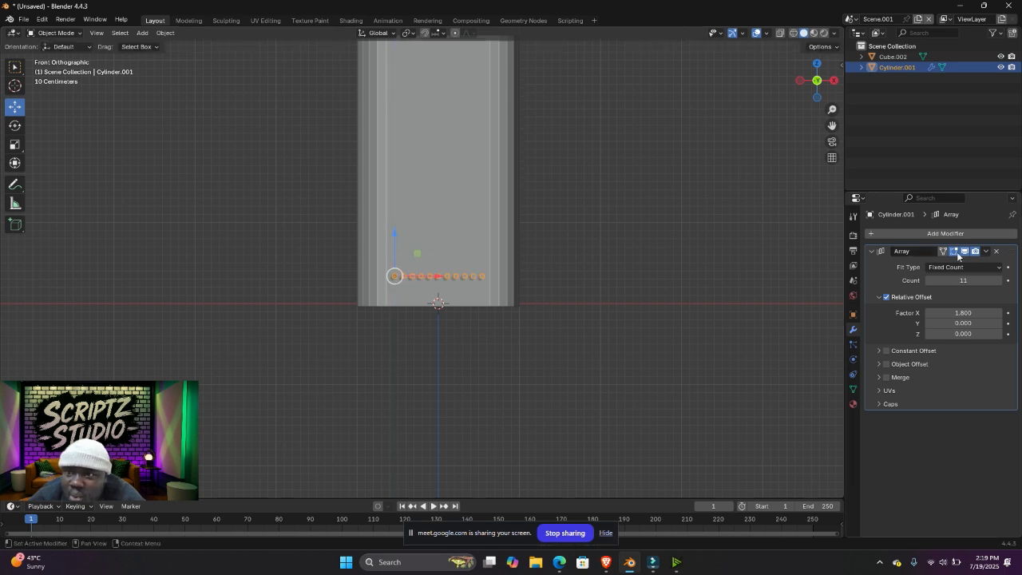
{"action": "left_click", "coordinate": [872, 251]}
{"action": "left_click", "coordinate": [945, 234]}
{"action": "mouse_move", "coordinate": [890, 235]}
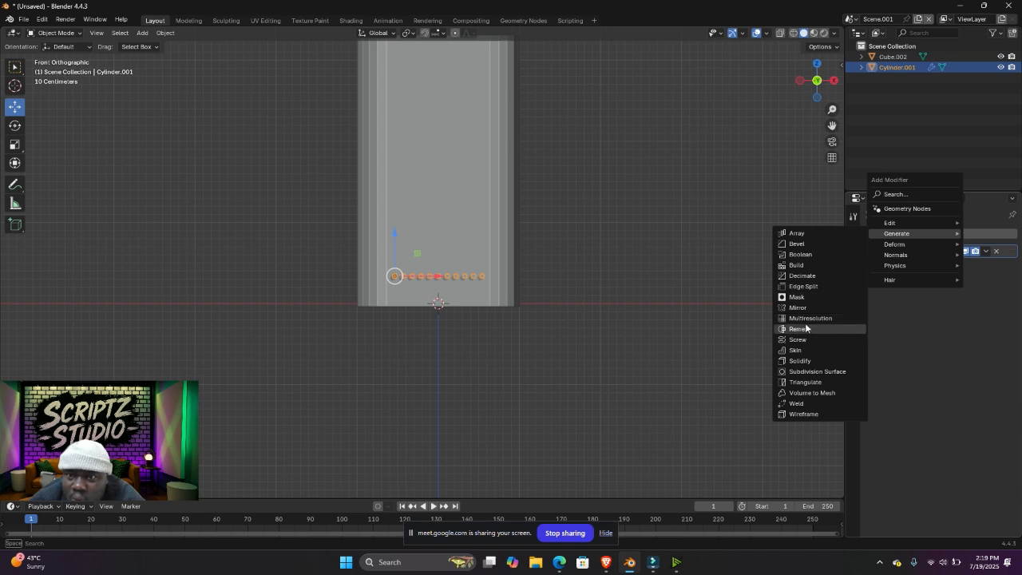
{"action": "left_click", "coordinate": [794, 233]}
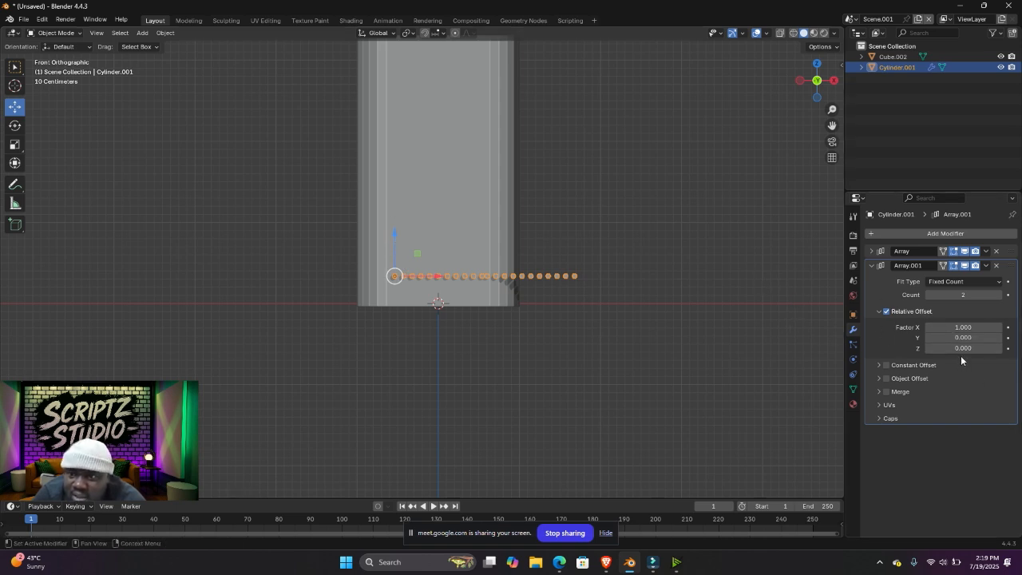
- Set the second array's relative offset factor X to 0
{"action": "left_click", "coordinate": [999, 328]}
{"action": "left_click", "coordinate": [954, 327]}
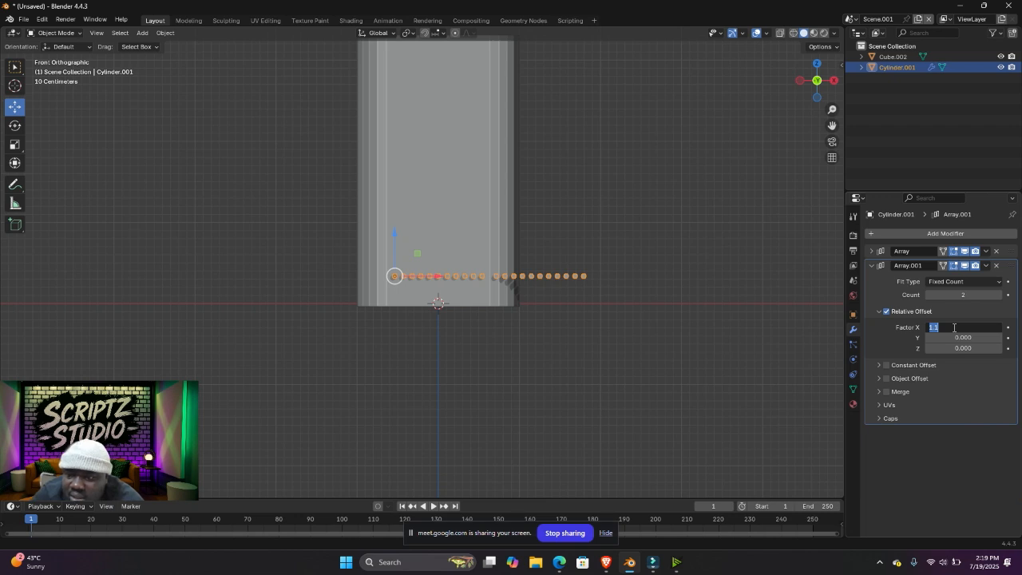
{"action": "type", "text": "0"}
{"action": "key", "text": "Return"}
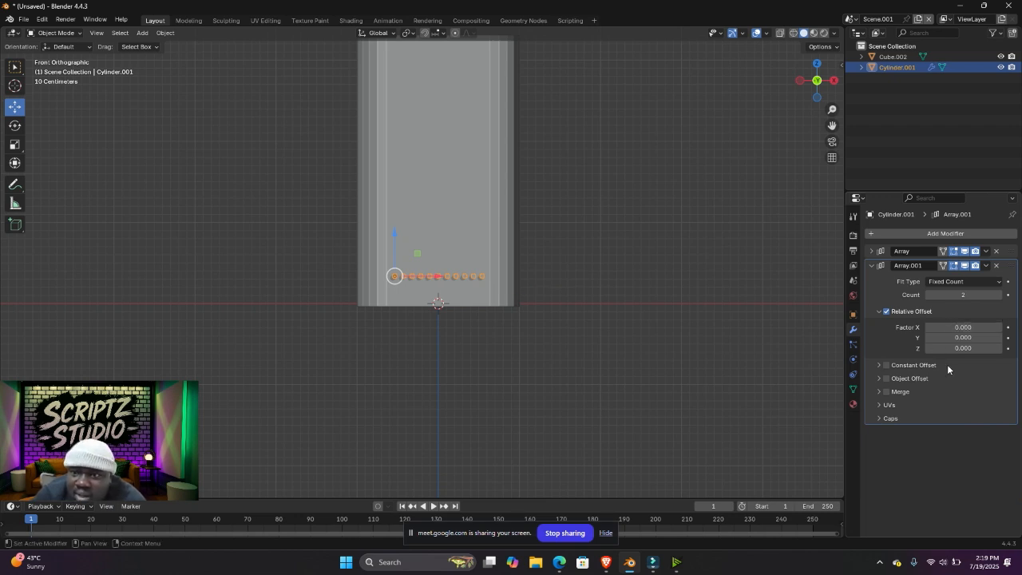
- Try a relative offset factor Z of 2.4 on the second array and reset it to 0
{"action": "left_click", "coordinate": [950, 348]}
{"action": "type", "text": "2.4"}
{"action": "key", "text": "Return"}
{"action": "mouse_move", "coordinate": [963, 348]}
{"action": "left_mouse_down"}
{"action": "mouse_move", "coordinate": [922, 348]}
{"action": "mouse_move", "coordinate": [950, 349]}
{"action": "left_mouse_up"}
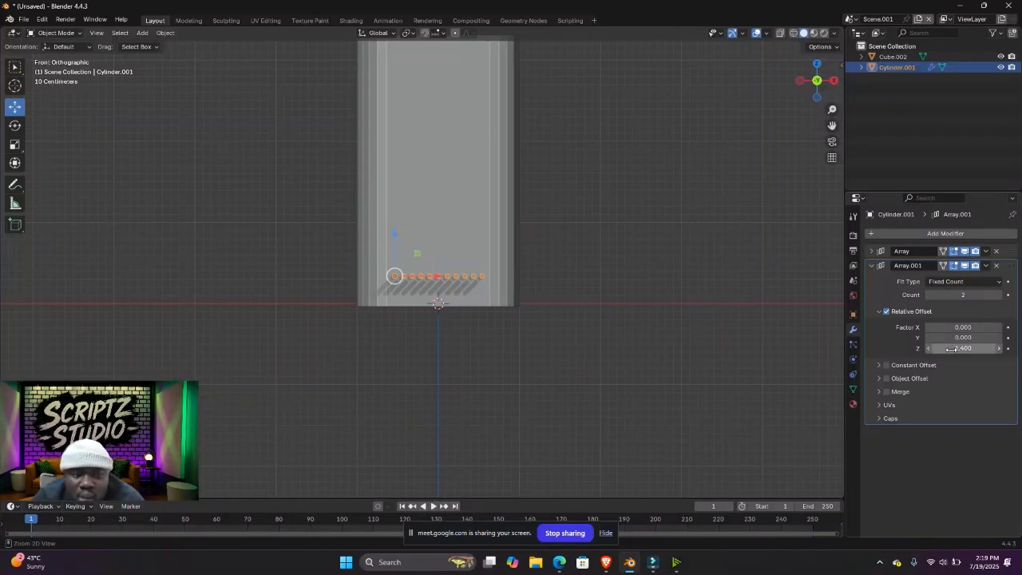
{"action": "key", "text": "BackSpace"}
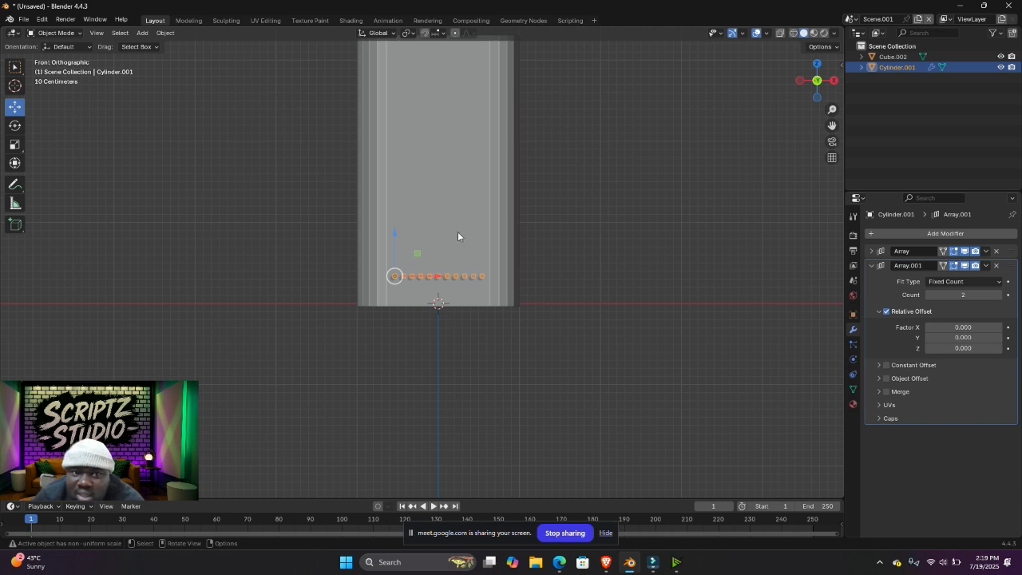
- Try applying all transforms to the row of cylinders and undo it
{"action": "scroll", "coordinate": [455, 230], "scroll_direction": "down", "scroll_amount": 5}
{"action": "scroll", "coordinate": [453, 228], "scroll_direction": "up", "scroll_amount": 3}
{"action": "middle_click_drag", "start_coordinate": [452, 237], "coordinate": [418, 239]}
{"action": "scroll", "coordinate": [479, 288], "scroll_direction": "up", "scroll_amount": 3}
{"action": "scroll", "coordinate": [397, 313], "scroll_direction": "up", "scroll_amount": 3}
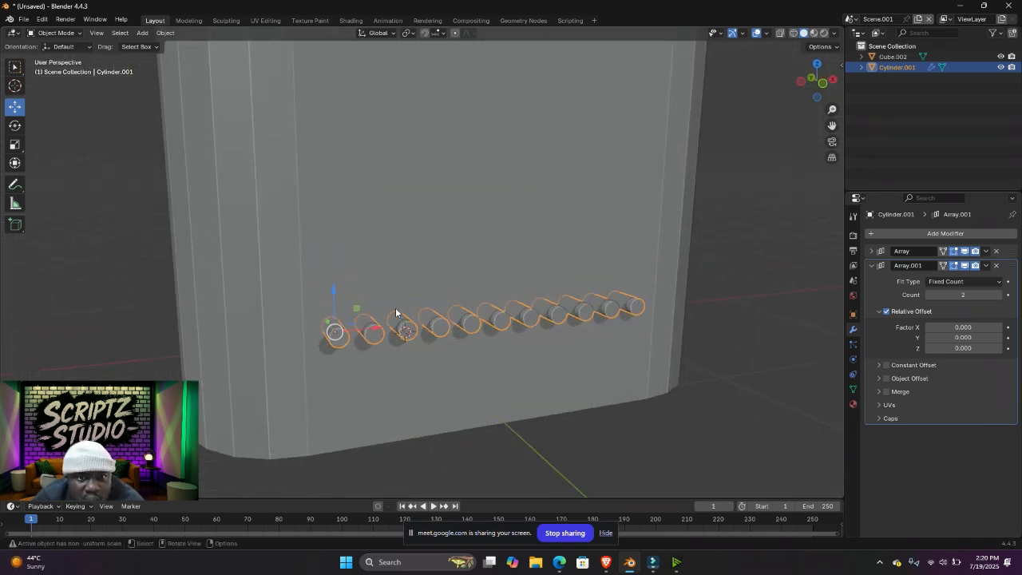
{"action": "middle_click_drag", "start_coordinate": [396, 313], "coordinate": [348, 353]}
{"action": "key", "text": "ctrl+a"}
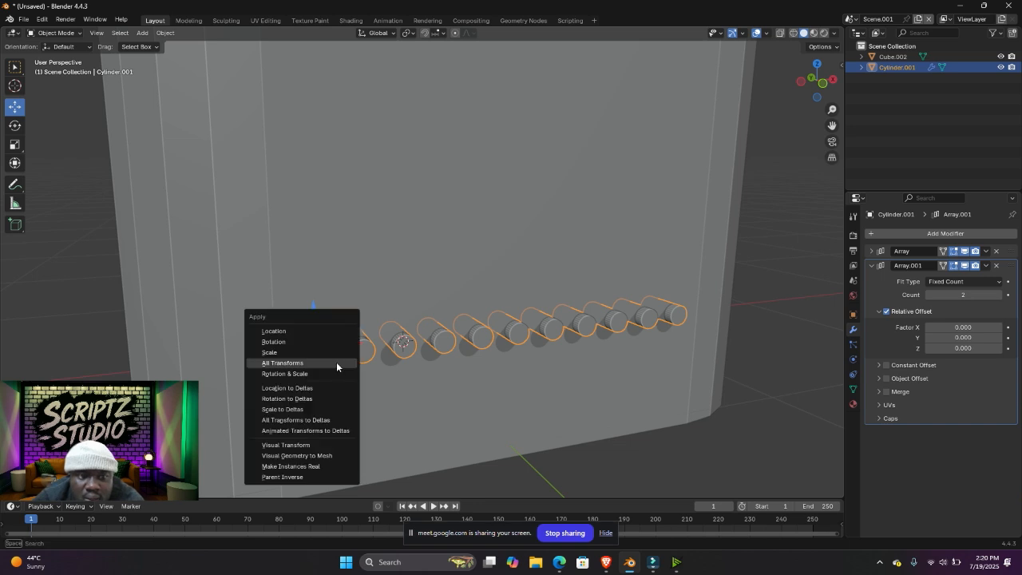
{"action": "left_click", "coordinate": [278, 363]}
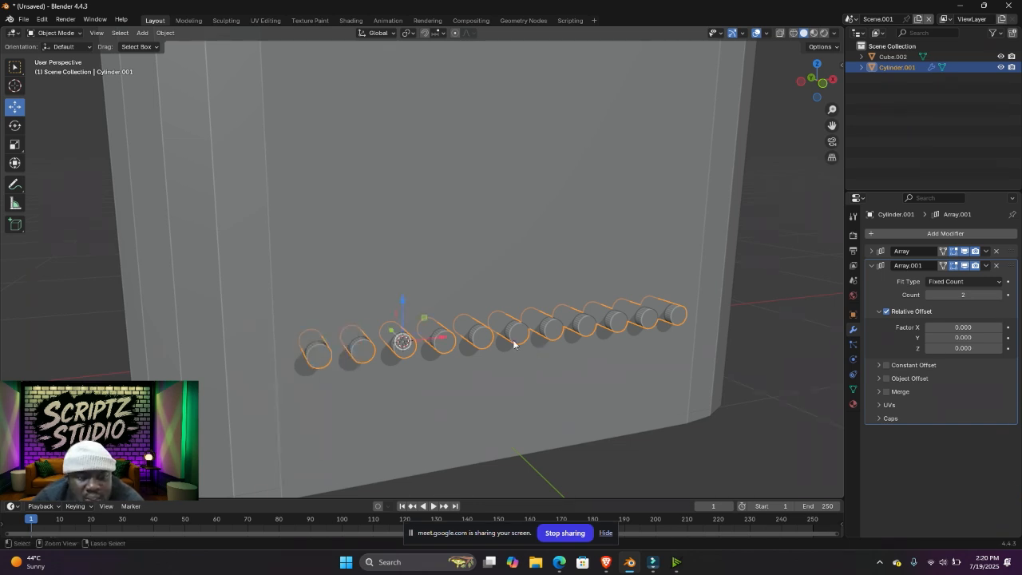
{"action": "key", "text": "ctrl+z"}
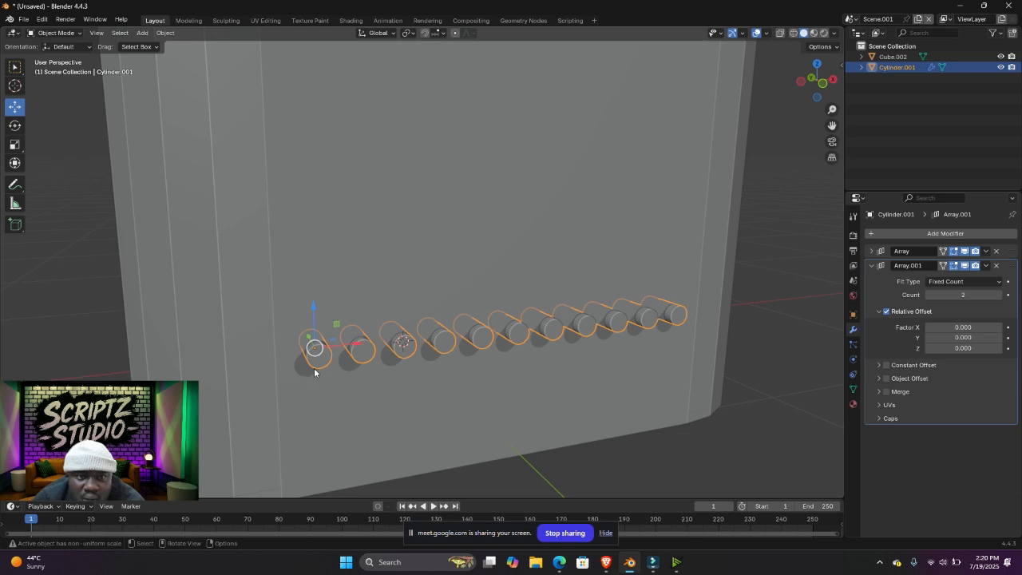
- Apply the cylinder's rotation and set the second array's relative offset factor Z to 1.5
{"action": "key", "text": "ctrl+a"}
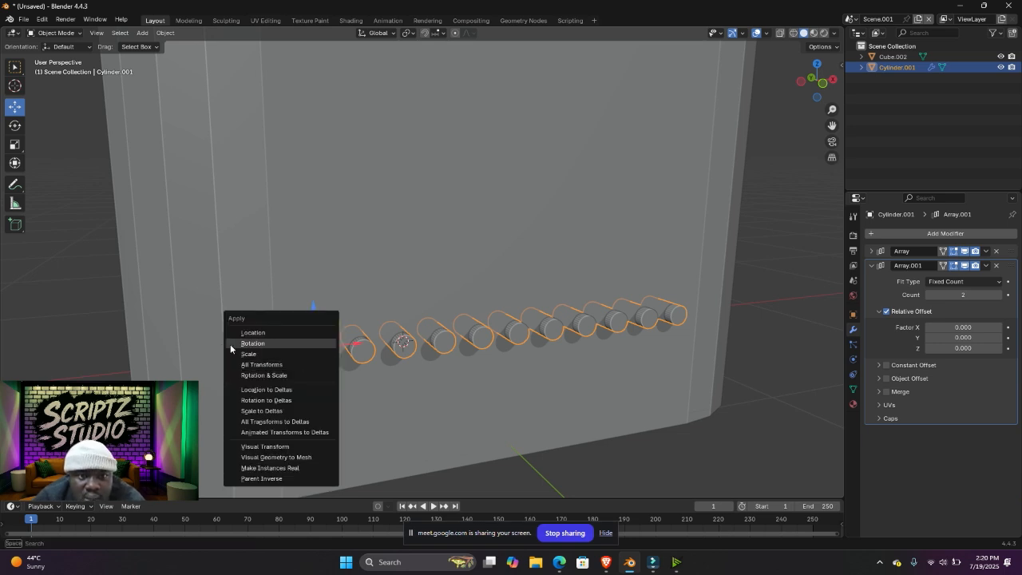
{"action": "left_click", "coordinate": [257, 342]}
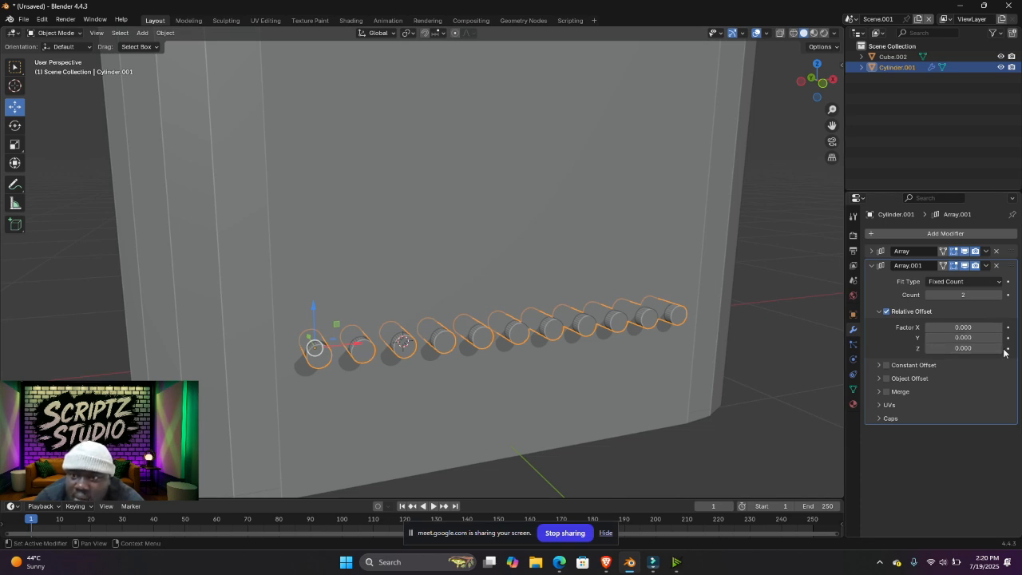
{"action": "left_click_drag", "start_coordinate": [1000, 349], "coordinate": [978, 348]}
{"action": "middle_click_drag", "start_coordinate": [551, 152], "coordinate": [521, 201]}
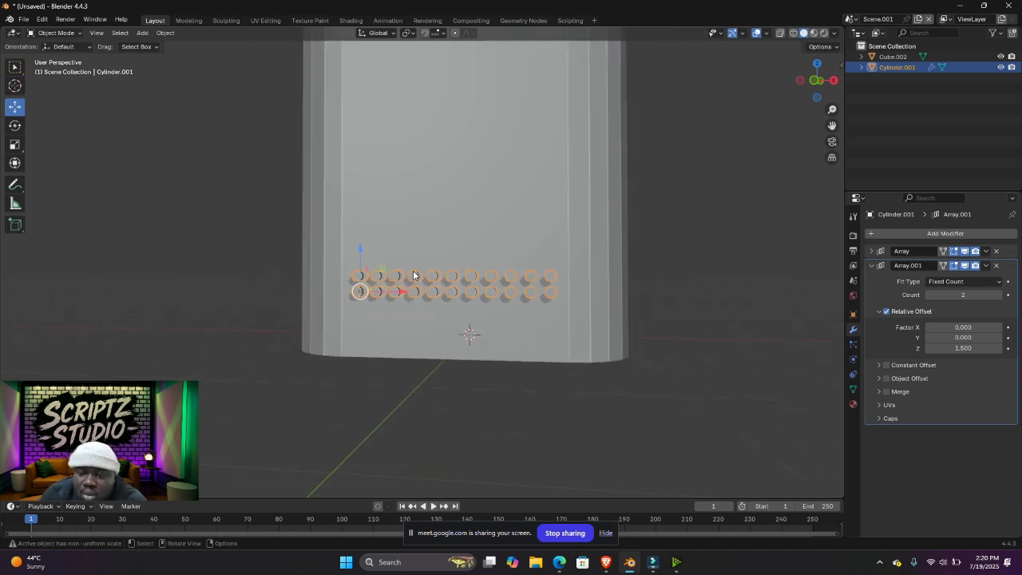
- Set the second array's relative offset factor Z to 2, checking the row spacing in the front view
{"action": "key", "text": "KP_1"}
{"action": "scroll", "coordinate": [505, 270], "scroll_direction": "up", "scroll_amount": 2}
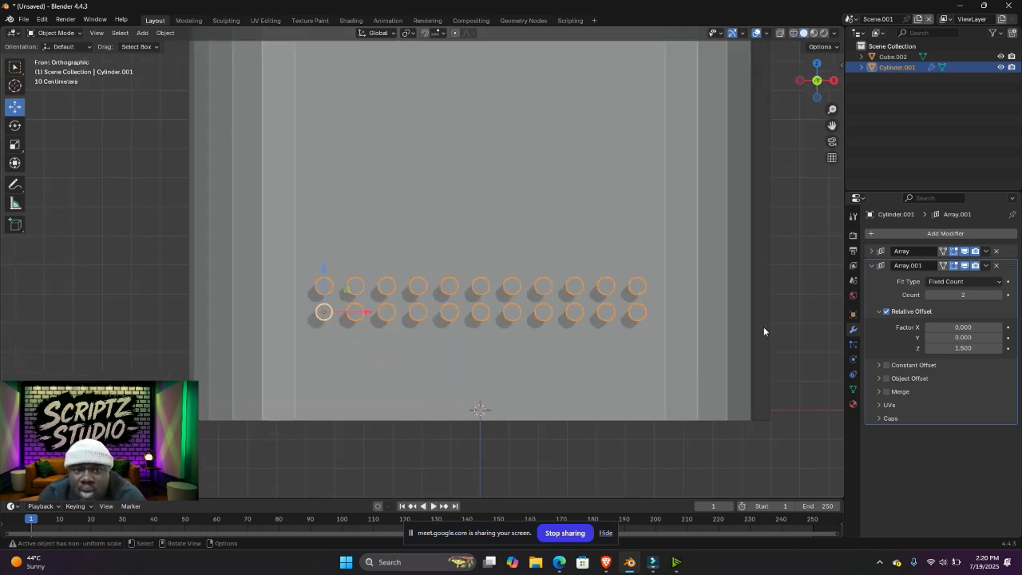
{"action": "double_click", "coordinate": [971, 349]}
{"action": "type", "text": "1"}
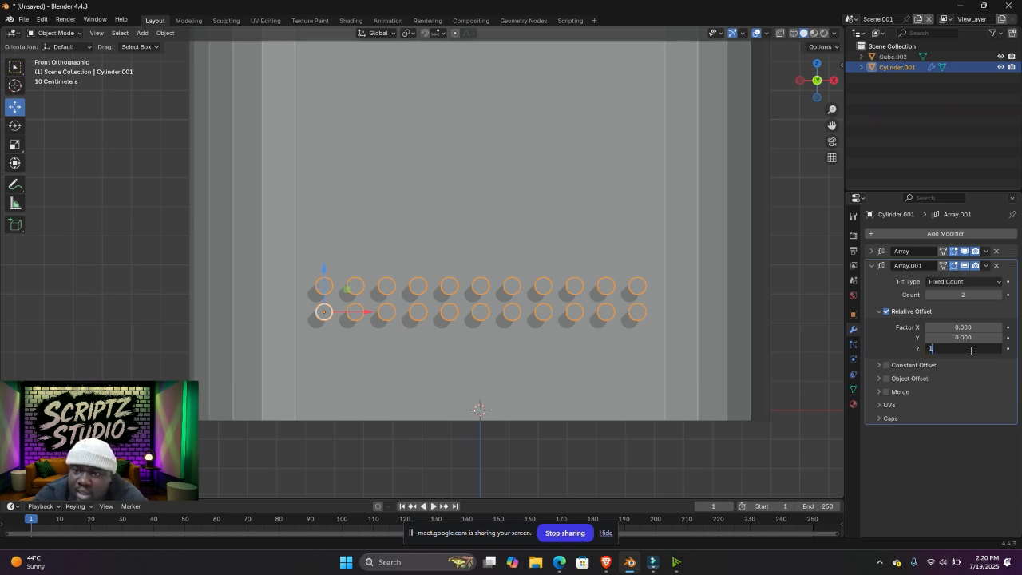
{"action": "key", "text": "BackSpace"}
{"action": "type", "text": "2"}
{"action": "key", "text": "Return"}
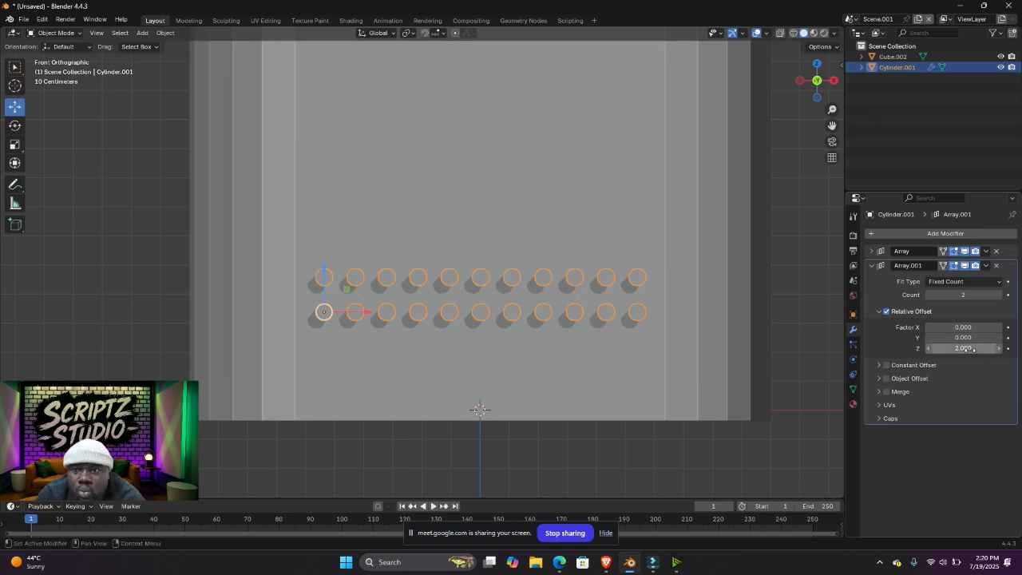
- Raise the second array's count to 10 to stack the rows of cylinders up the box's front
{"action": "left_click", "coordinate": [1000, 295]}
{"action": "left_click", "coordinate": [1000, 296]}
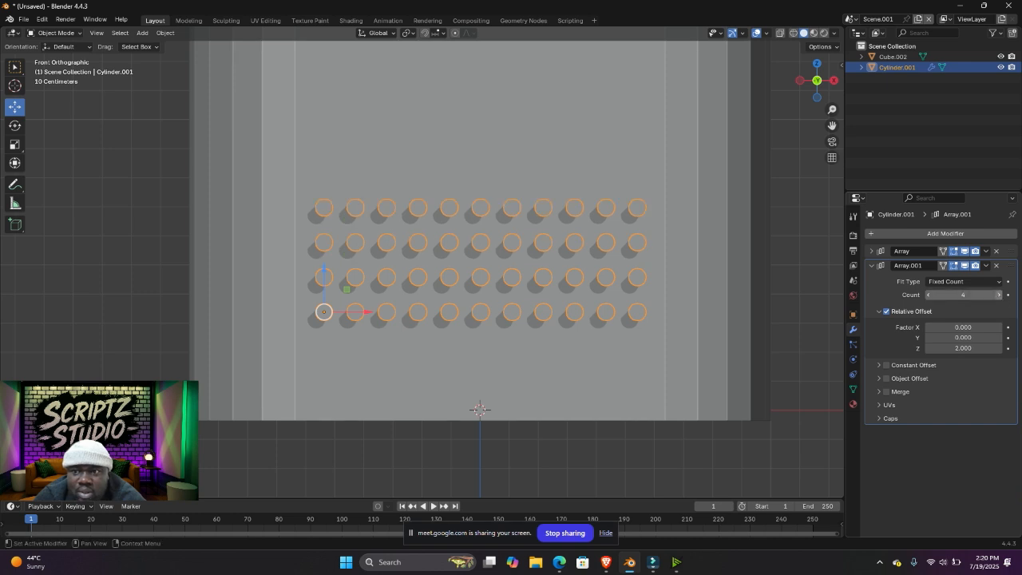
{"action": "left_click", "coordinate": [999, 295]}
{"action": "left_click", "coordinate": [999, 296]}
{"action": "left_click", "coordinate": [999, 295]}
{"action": "scroll", "coordinate": [583, 246], "scroll_direction": "down", "scroll_amount": 7}
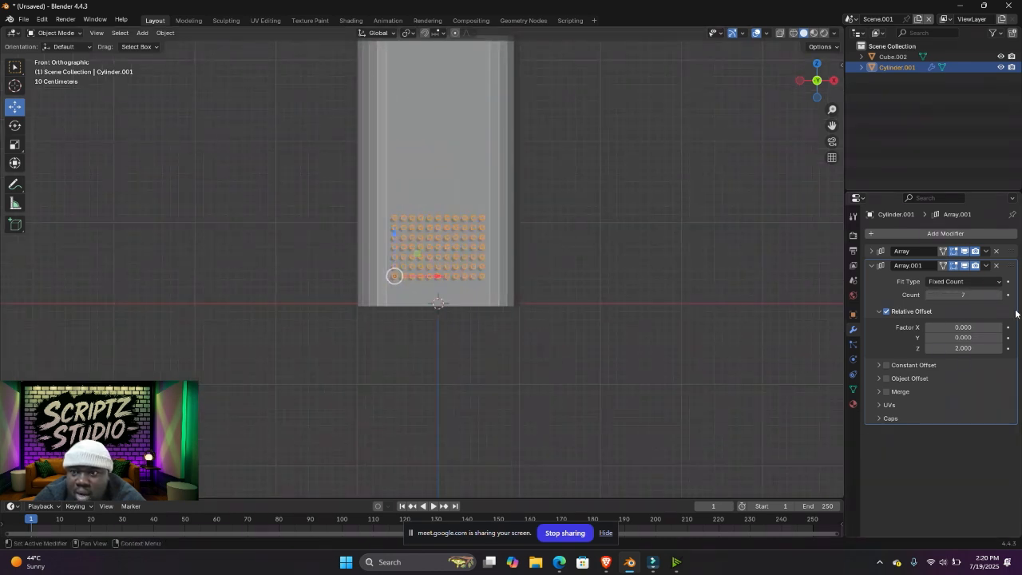
{"action": "left_click", "coordinate": [995, 296]}
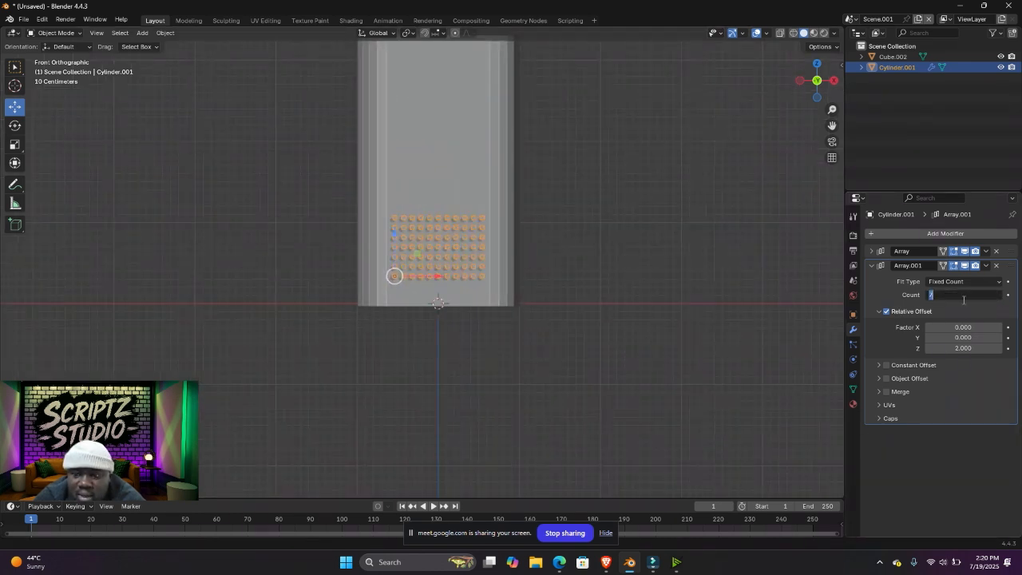
{"action": "type", "text": "10"}
{"action": "key", "text": "Return"}
{"action": "scroll", "coordinate": [342, 222], "scroll_direction": "down", "scroll_amount": 1}
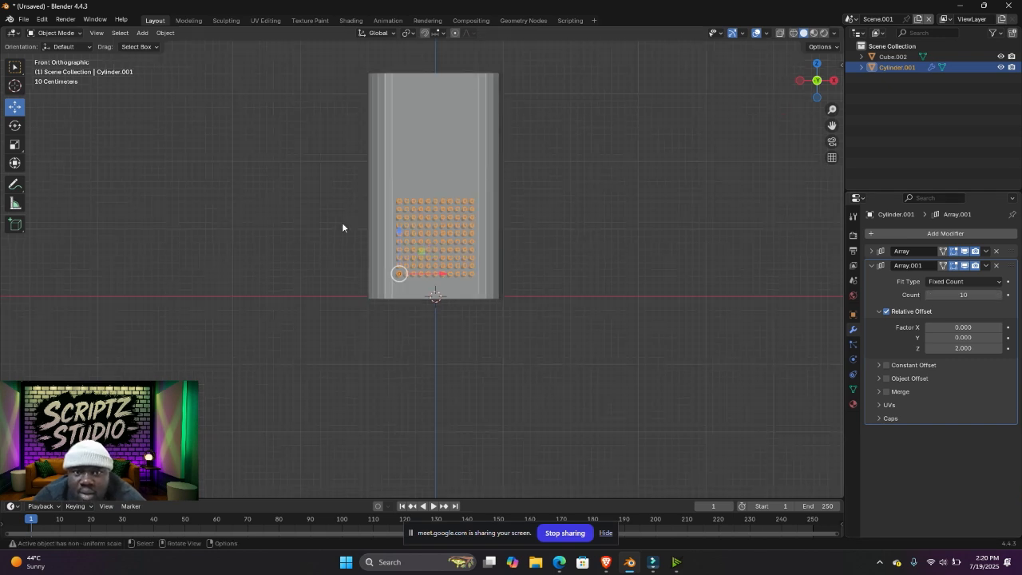
- Increase the second array's count to 12, deselect the cylinders and collapse the modifier's settings
{"action": "scroll", "coordinate": [390, 210], "scroll_direction": "up", "scroll_amount": 2}
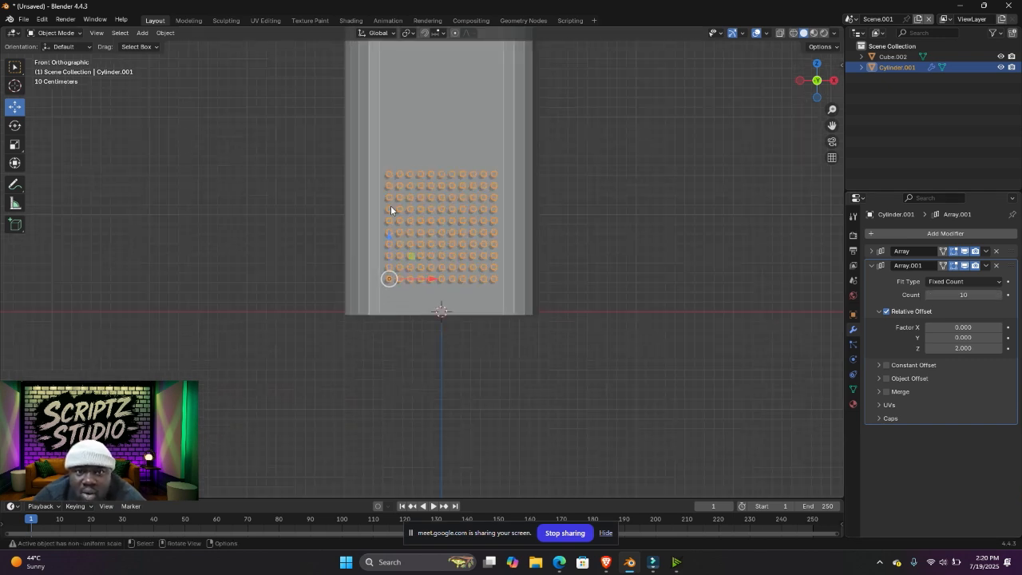
{"action": "left_click", "coordinate": [999, 295]}
{"action": "left_click", "coordinate": [999, 295]}
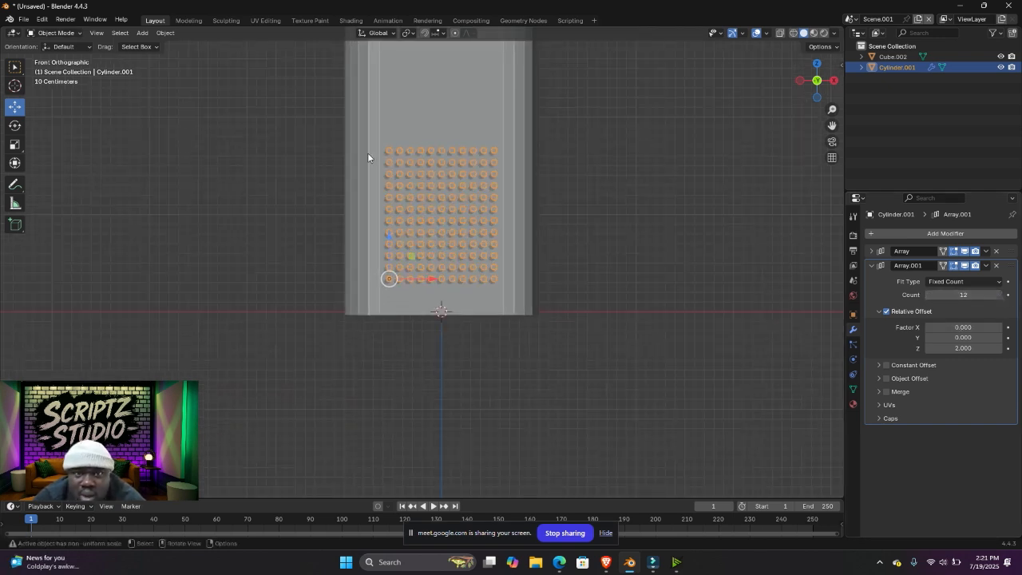
{"action": "scroll", "coordinate": [429, 206], "scroll_direction": "down", "scroll_amount": 3}
{"action": "middle_click_drag", "start_coordinate": [430, 206], "coordinate": [483, 237]}
{"action": "left_click", "coordinate": [516, 200]}
{"action": "scroll", "coordinate": [470, 235], "scroll_direction": "up", "scroll_amount": 5}
{"action": "scroll", "coordinate": [489, 230], "scroll_direction": "down", "scroll_amount": 3}
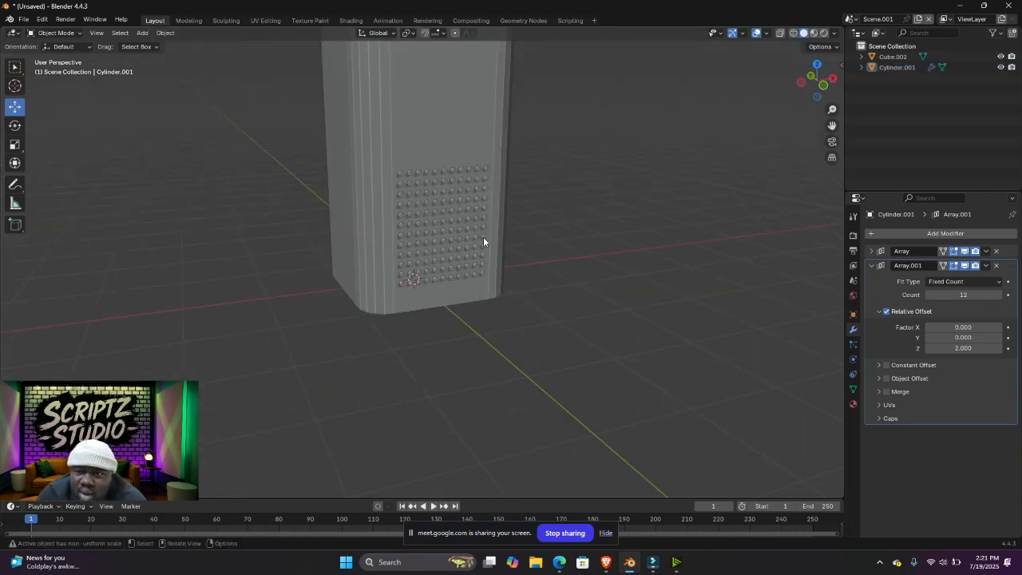
{"action": "left_click", "coordinate": [871, 266]}
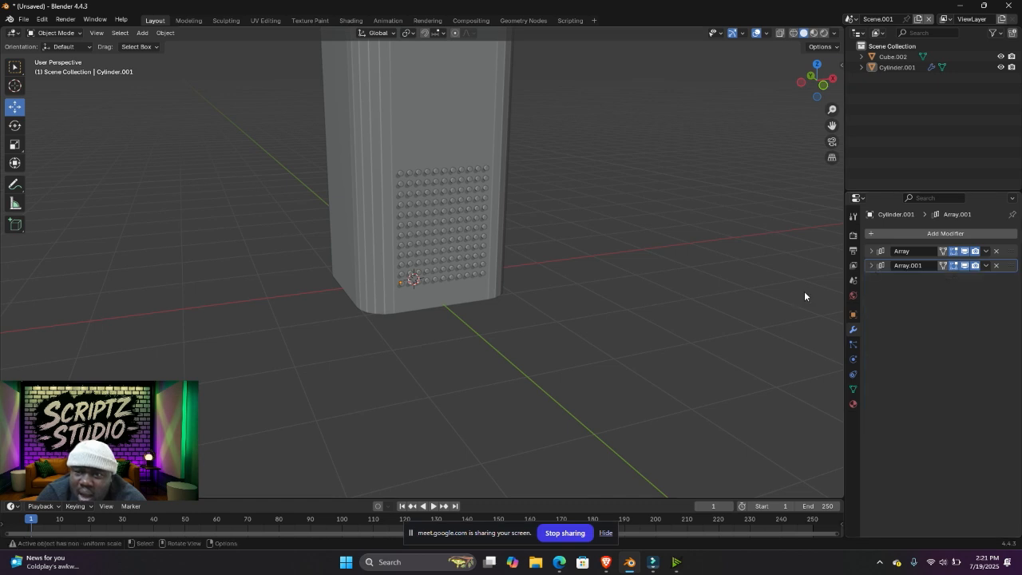
{"action": "left_click", "coordinate": [470, 229]}
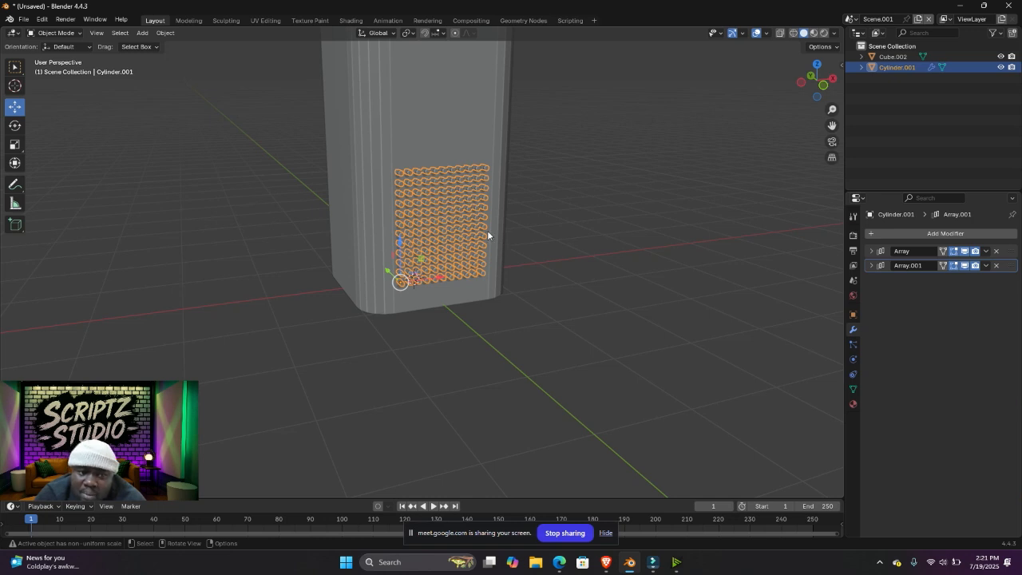
{"action": "scroll", "coordinate": [463, 231], "scroll_direction": "up", "scroll_amount": 4}
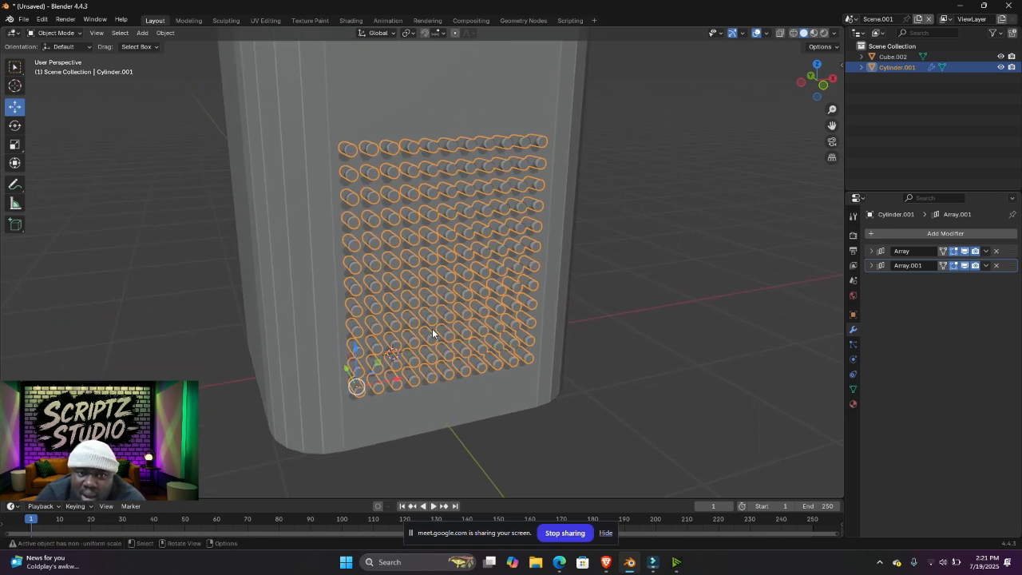
{"action": "scroll", "coordinate": [432, 328], "scroll_direction": "down", "scroll_amount": 5}
{"action": "left_click", "coordinate": [391, 147]}
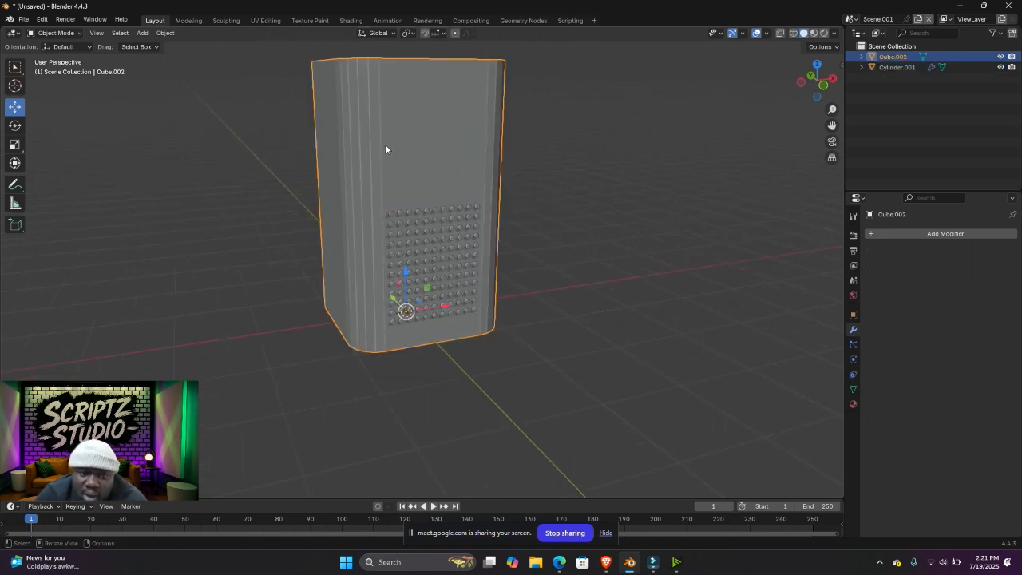
{"action": "left_click", "coordinate": [422, 242]}
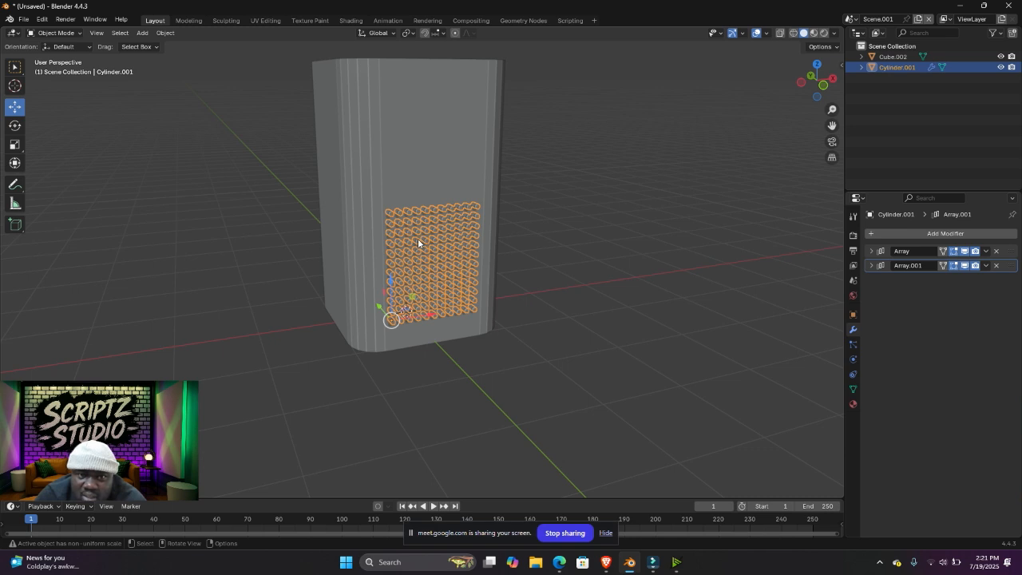
- Add a Boolean modifier to the tall box and pick the cylinder grid as its Difference object
{"action": "left_click", "coordinate": [411, 143]}
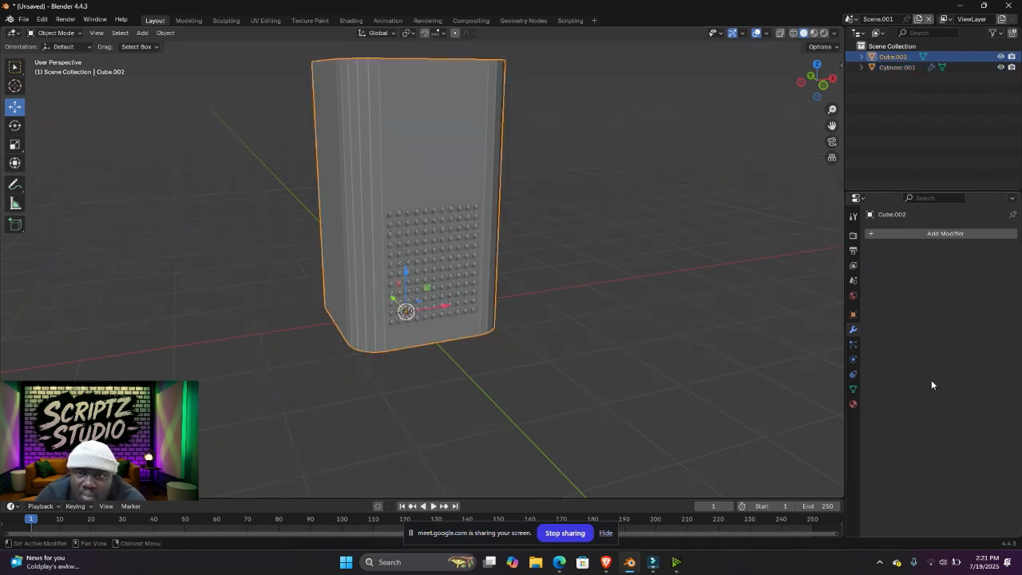
{"action": "left_click", "coordinate": [948, 234]}
{"action": "mouse_move", "coordinate": [947, 232]}
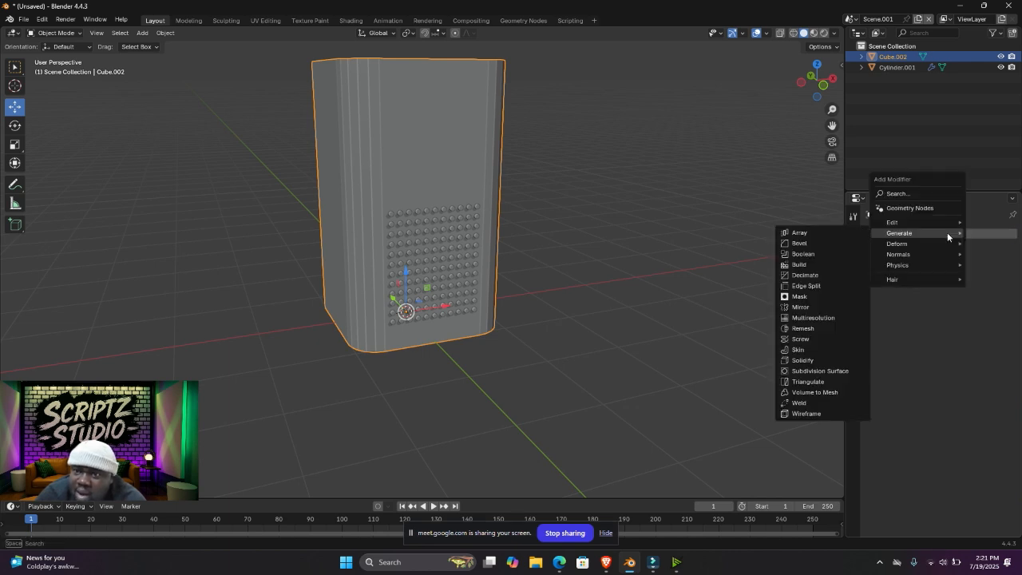
{"action": "left_click", "coordinate": [819, 254]}
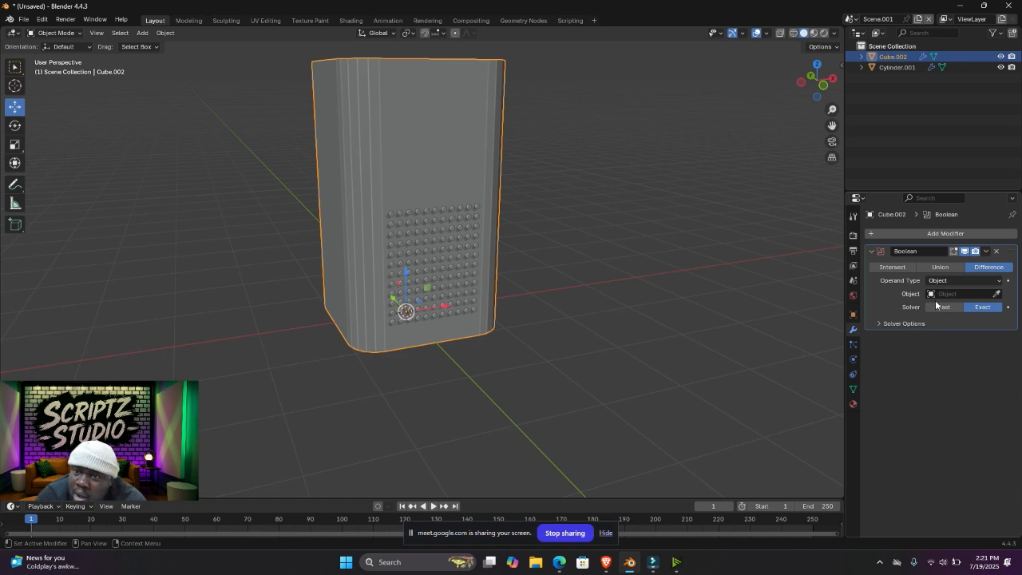
{"action": "left_click", "coordinate": [997, 294]}
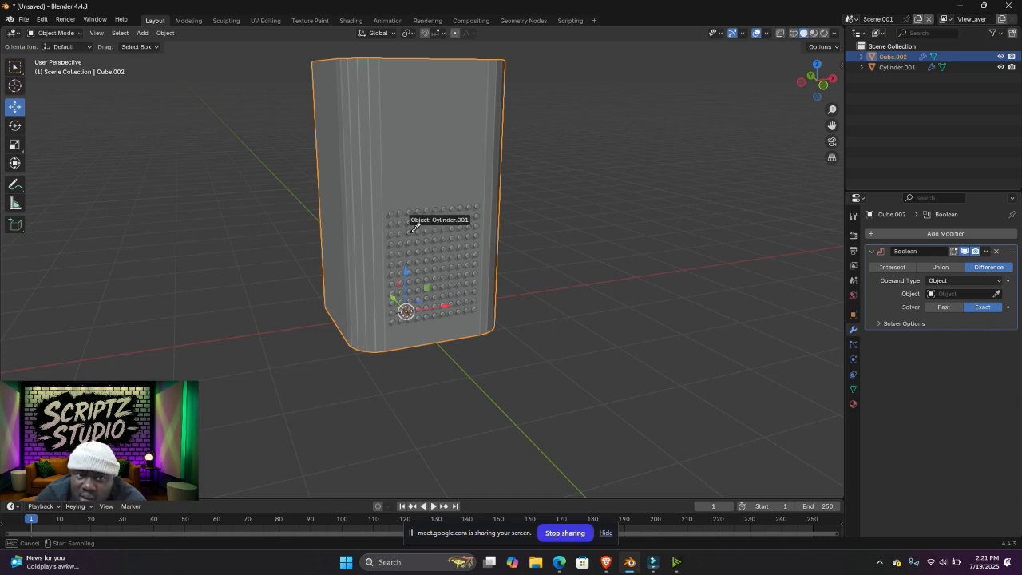
{"action": "left_click", "coordinate": [482, 245]}
- Examine the Boolean settings and the cylinder grid on the box's front, and select the cylinders
{"action": "scroll", "coordinate": [408, 222], "scroll_direction": "up", "scroll_amount": 6}
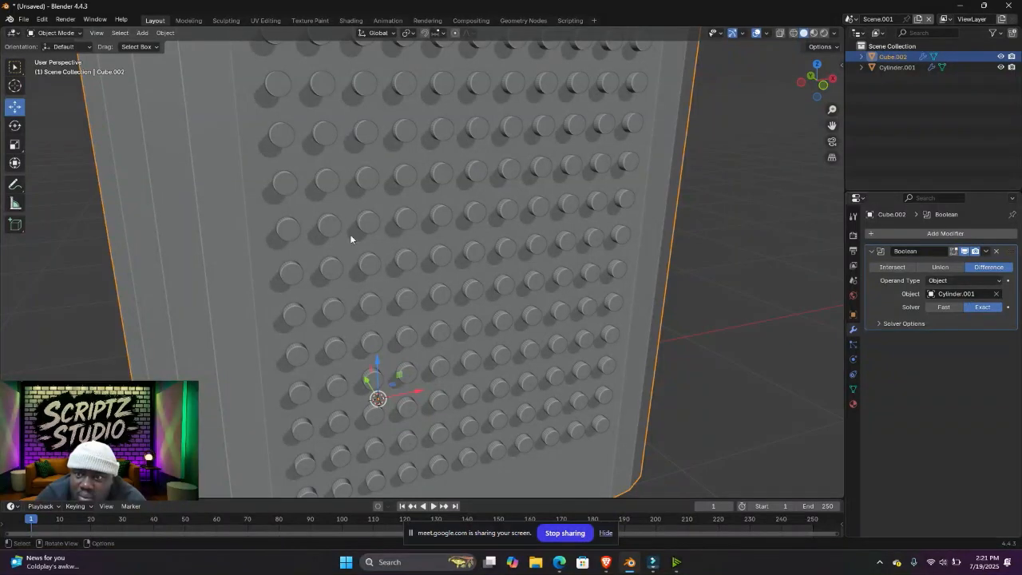
{"action": "scroll", "coordinate": [307, 240], "scroll_direction": "down", "scroll_amount": 5}
{"action": "scroll", "coordinate": [473, 254], "scroll_direction": "down", "scroll_amount": 4}
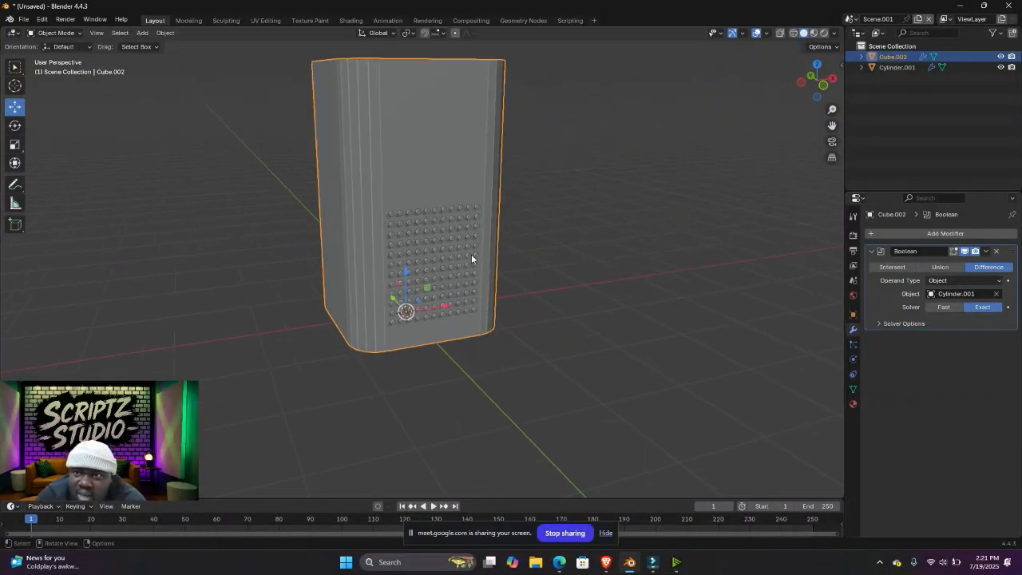
{"action": "scroll", "coordinate": [471, 254], "scroll_direction": "up", "scroll_amount": 4}
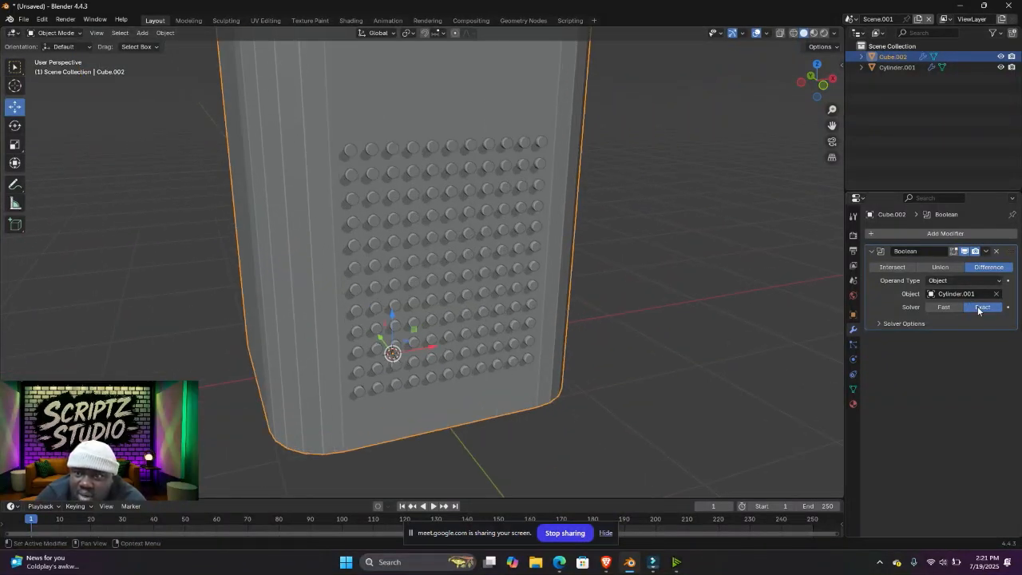
{"action": "scroll", "coordinate": [437, 267], "scroll_direction": "down", "scroll_amount": 3}
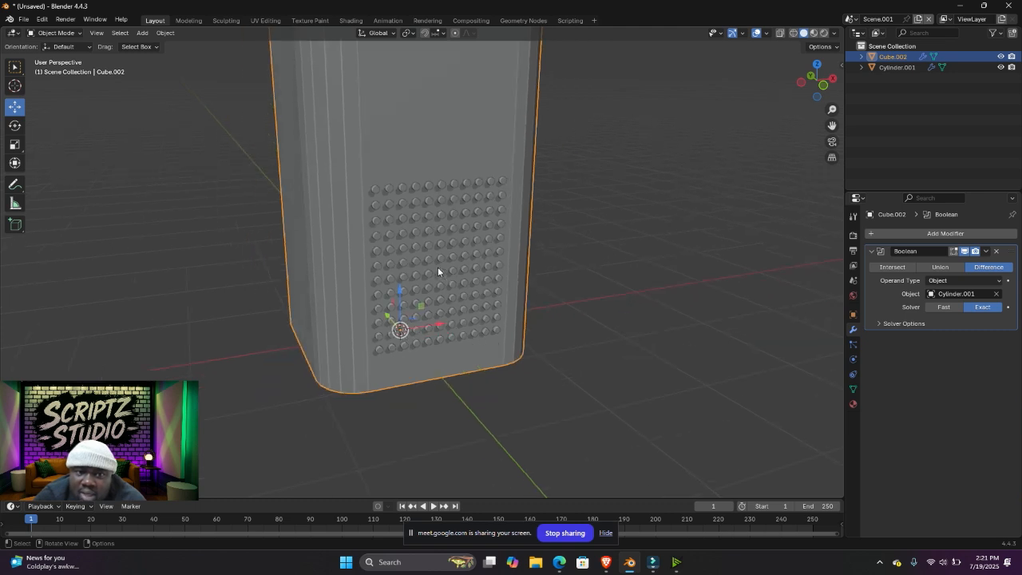
{"action": "scroll", "coordinate": [435, 261], "scroll_direction": "up", "scroll_amount": 3}
{"action": "left_click", "coordinate": [431, 237]}
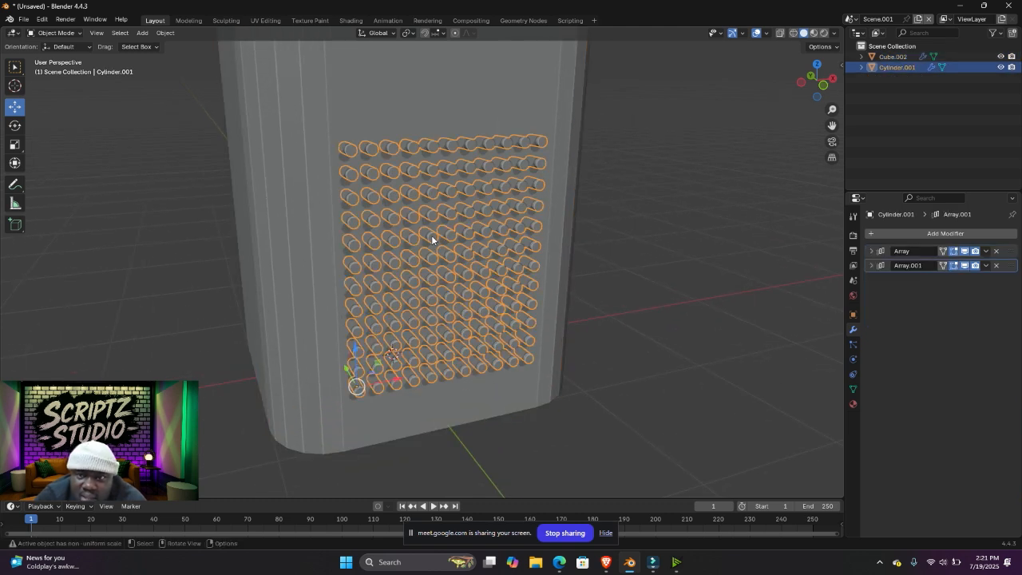
- Set the cylinder grid's viewport display to Bounds and deselect it
{"action": "left_click", "coordinate": [853, 316]}
{"action": "scroll", "coordinate": [898, 479], "scroll_direction": "down", "scroll_amount": 3}
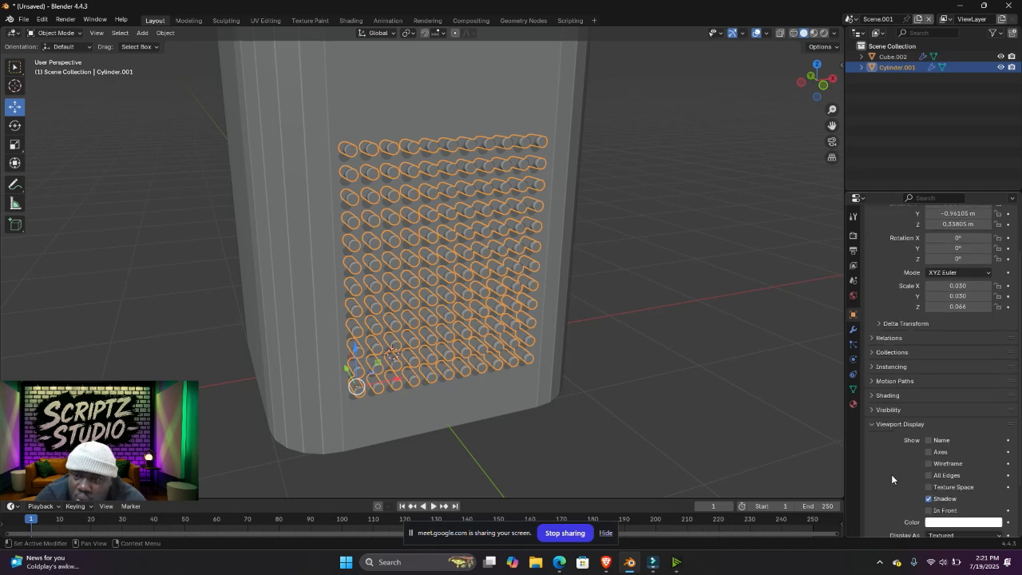
{"action": "scroll", "coordinate": [898, 482], "scroll_direction": "down", "scroll_amount": 3}
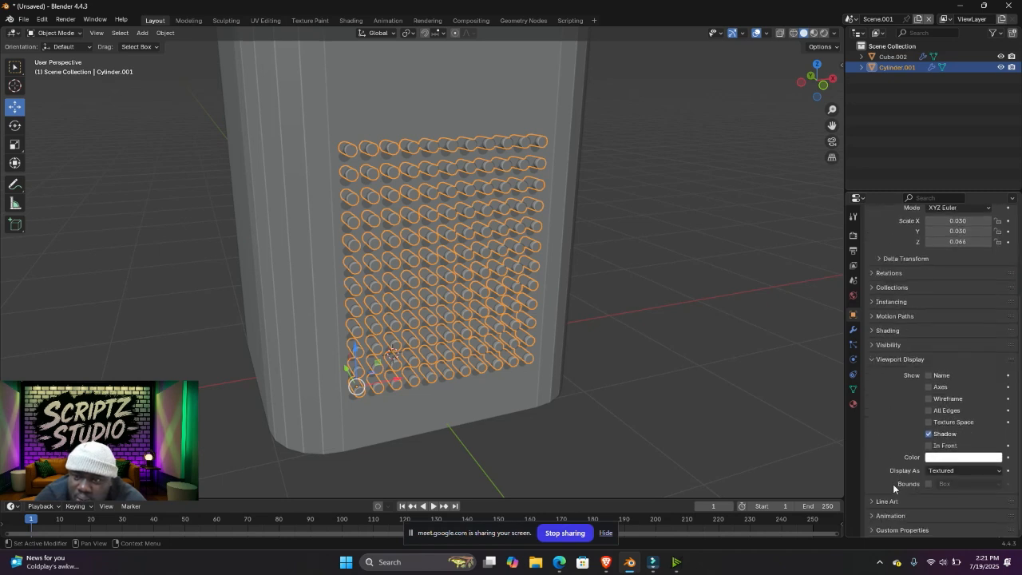
{"action": "left_click", "coordinate": [953, 473]}
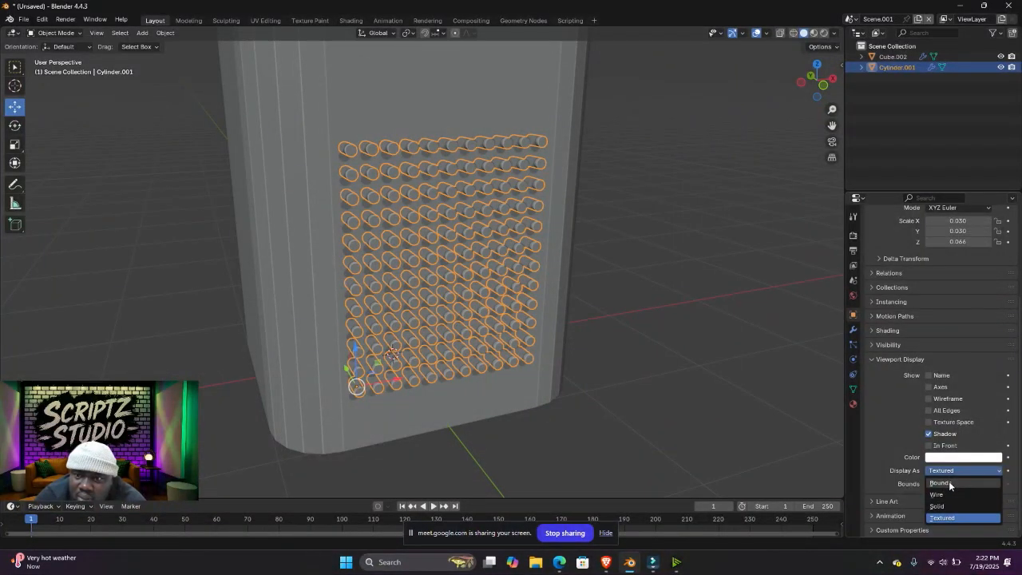
{"action": "left_click", "coordinate": [950, 484]}
{"action": "scroll", "coordinate": [561, 243], "scroll_direction": "up", "scroll_amount": 2}
{"action": "scroll", "coordinate": [562, 243], "scroll_direction": "down", "scroll_amount": 2}
{"action": "middle_click_drag", "start_coordinate": [561, 243], "coordinate": [499, 194]}
{"action": "left_click", "coordinate": [629, 194]}
{"action": "scroll", "coordinate": [627, 196], "scroll_direction": "down", "scroll_amount": 3}
{"action": "scroll", "coordinate": [495, 166], "scroll_direction": "up", "scroll_amount": 3}
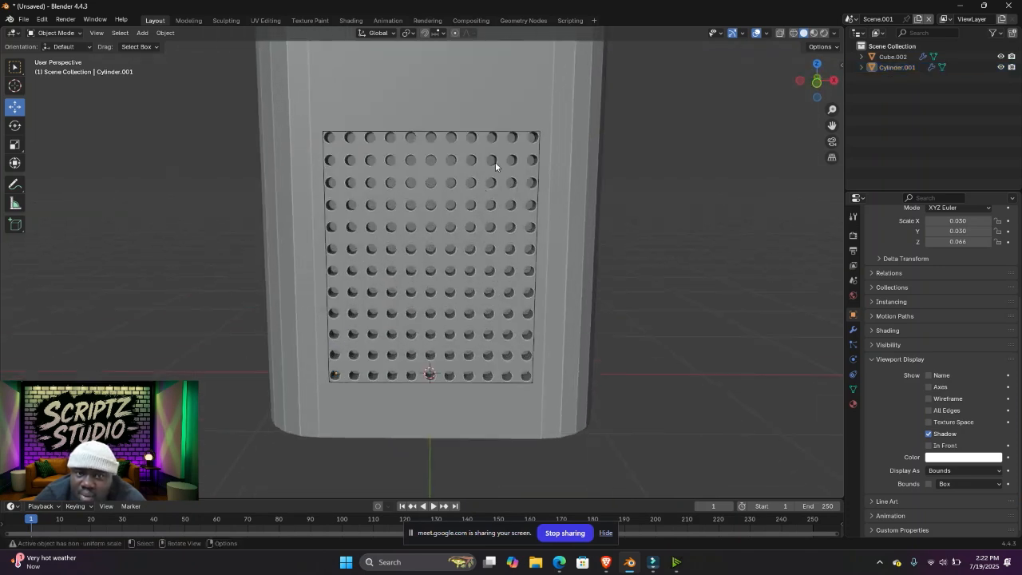
- Try hiding the cylinder grid in the viewport and show it again
{"action": "left_click", "coordinate": [504, 130]}
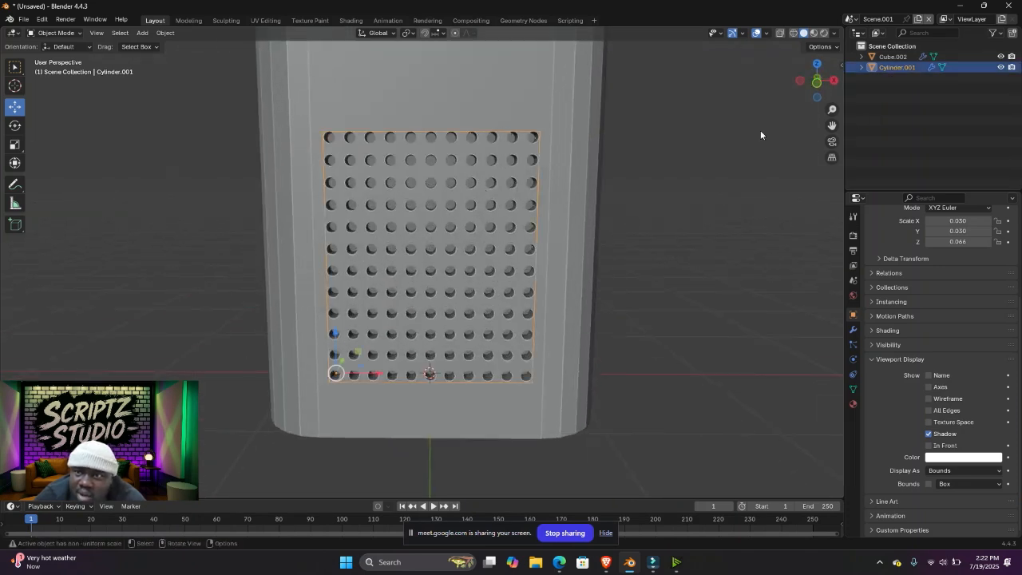
{"action": "left_click", "coordinate": [1000, 68]}
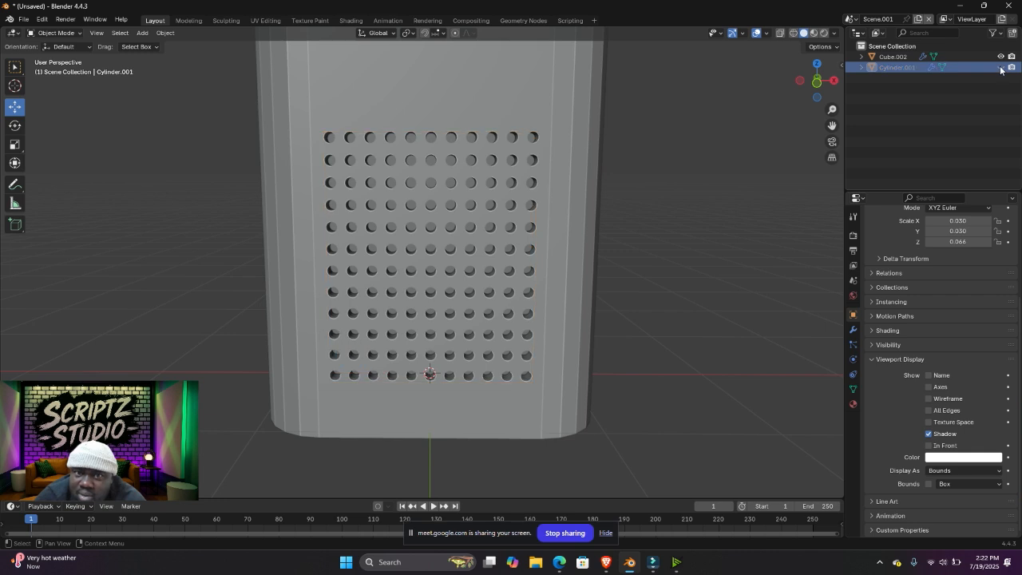
{"action": "left_click", "coordinate": [1001, 68]}
{"action": "scroll", "coordinate": [770, 157], "scroll_direction": "down", "scroll_amount": 4}
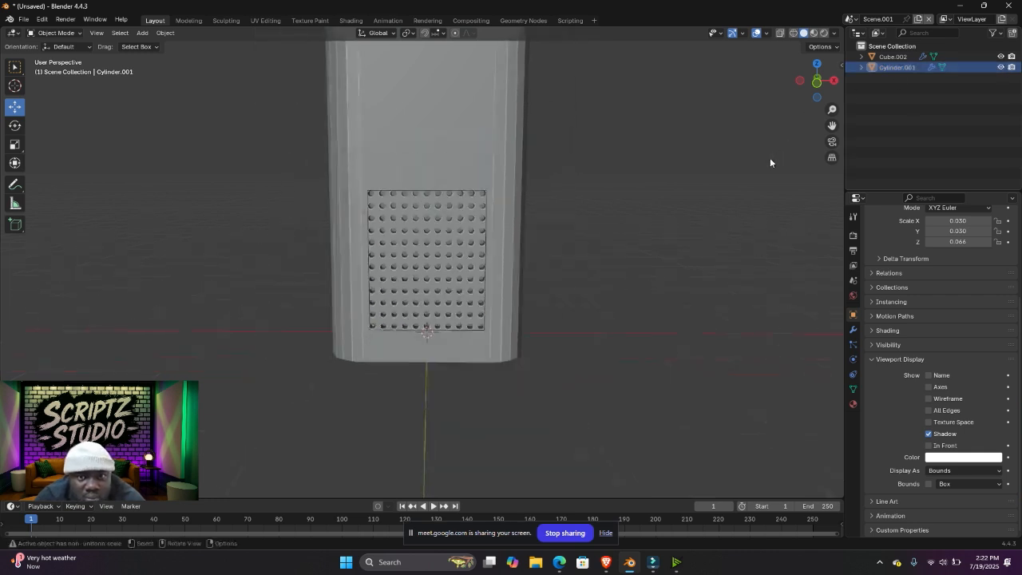
- Apply Shade Auto Smooth to the tall box and deselect it
{"action": "middle_click_drag", "start_coordinate": [543, 177], "coordinate": [459, 177]}
{"action": "left_click", "coordinate": [436, 145]}
{"action": "middle_click_drag", "start_coordinate": [401, 153], "coordinate": [443, 151]}
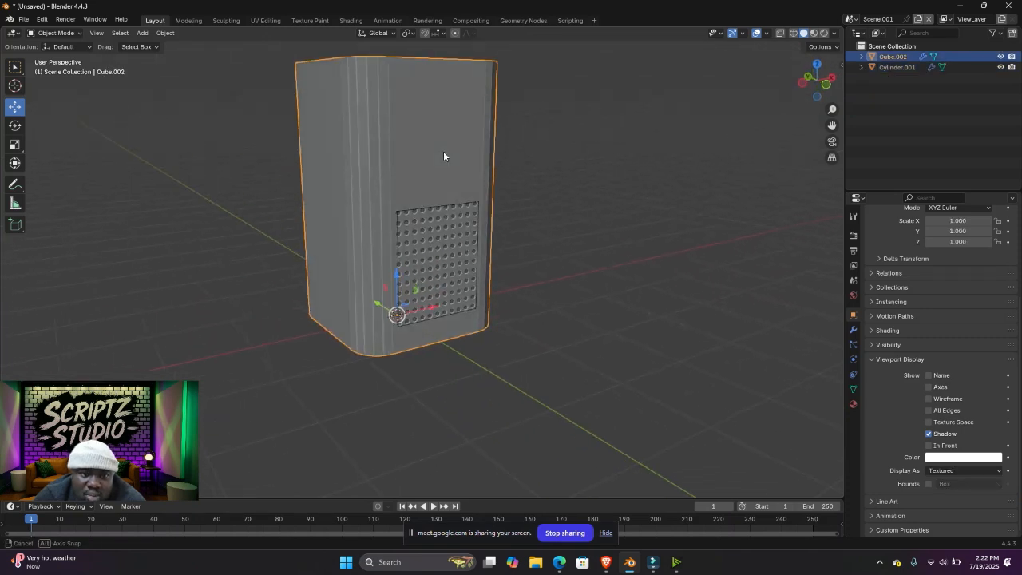
{"action": "right_click", "coordinate": [396, 136]}
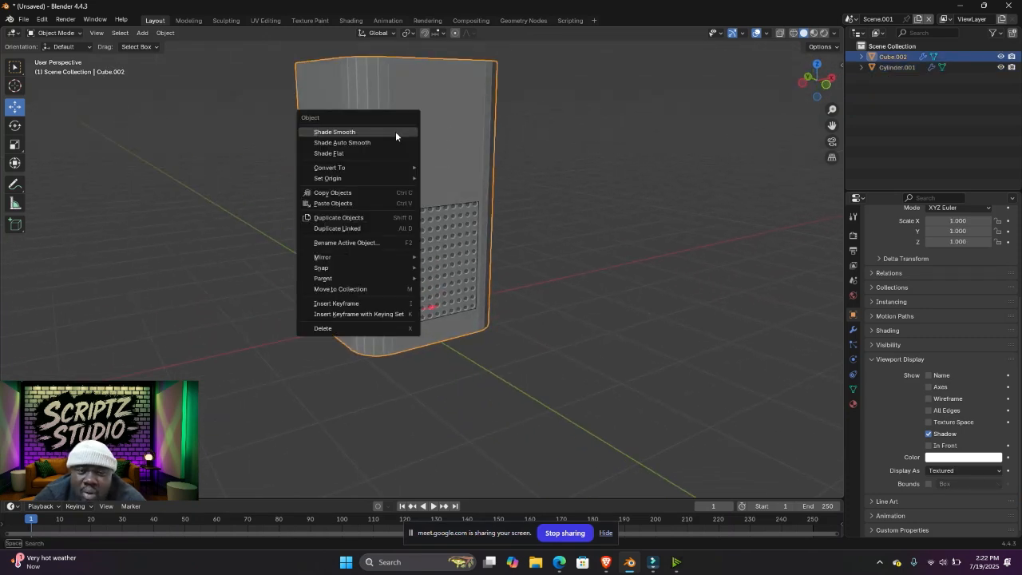
{"action": "left_click", "coordinate": [352, 145]}
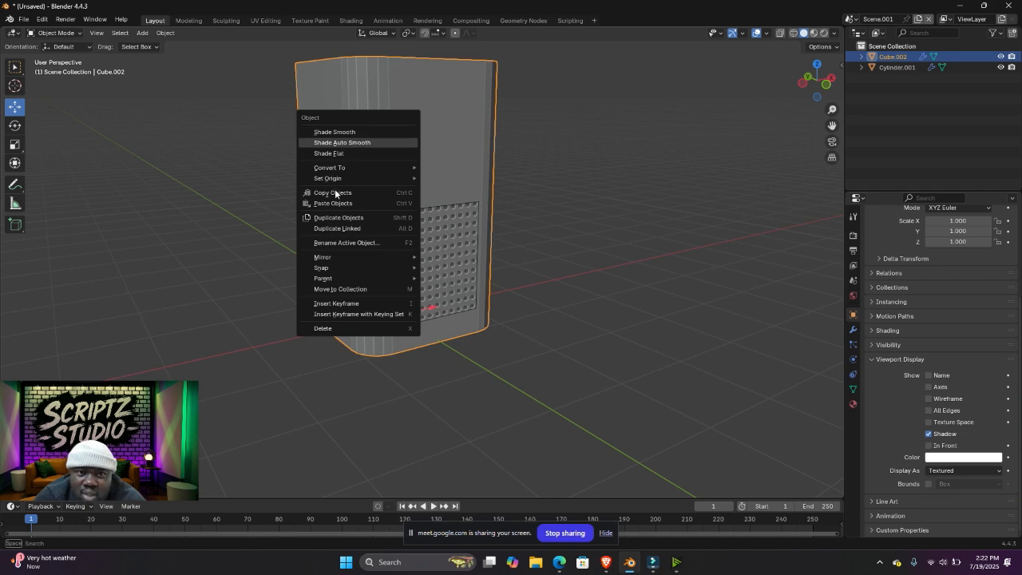
{"action": "mouse_move", "coordinate": [444, 176]}
{"action": "middle_mouse_down"}
{"action": "mouse_move", "coordinate": [351, 171]}
{"action": "mouse_move", "coordinate": [385, 171]}
{"action": "mouse_move", "coordinate": [454, 281]}
{"action": "mouse_move", "coordinate": [484, 206]}
{"action": "mouse_move", "coordinate": [570, 159]}
{"action": "middle_mouse_up"}
{"action": "left_click", "coordinate": [570, 160]}
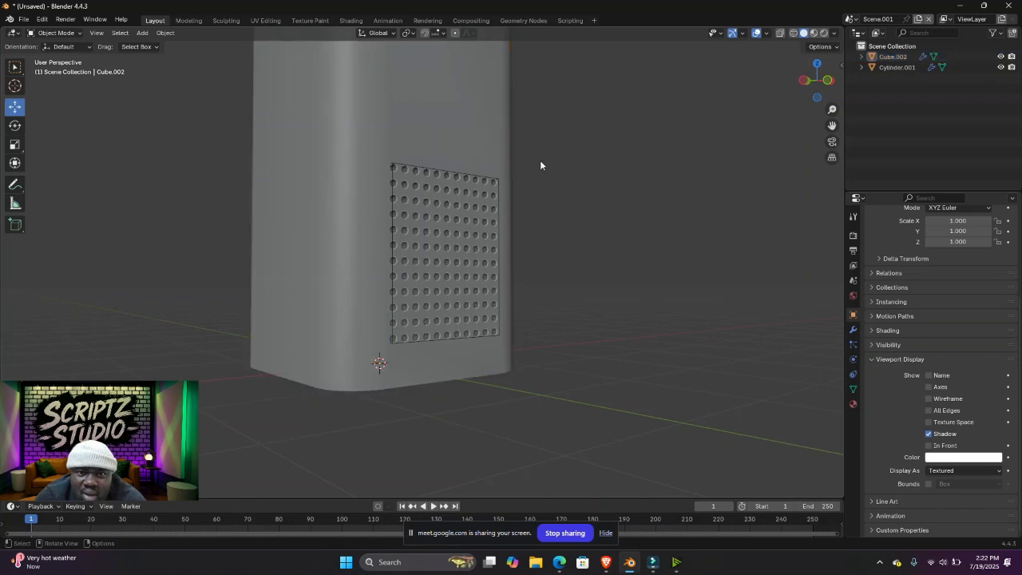
{"action": "scroll", "coordinate": [430, 213], "scroll_direction": "down", "scroll_amount": 5}
{"action": "scroll", "coordinate": [444, 200], "scroll_direction": "up", "scroll_amount": 4}
- Try scaling down the cylinder grid on the box's front
{"action": "left_click", "coordinate": [441, 197]}
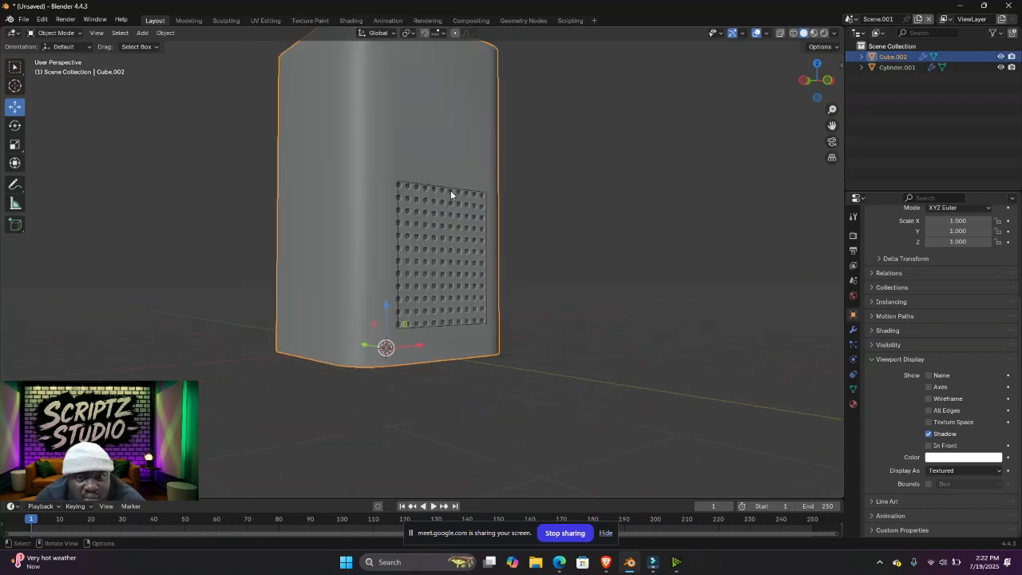
{"action": "scroll", "coordinate": [449, 192], "scroll_direction": "up", "scroll_amount": 1}
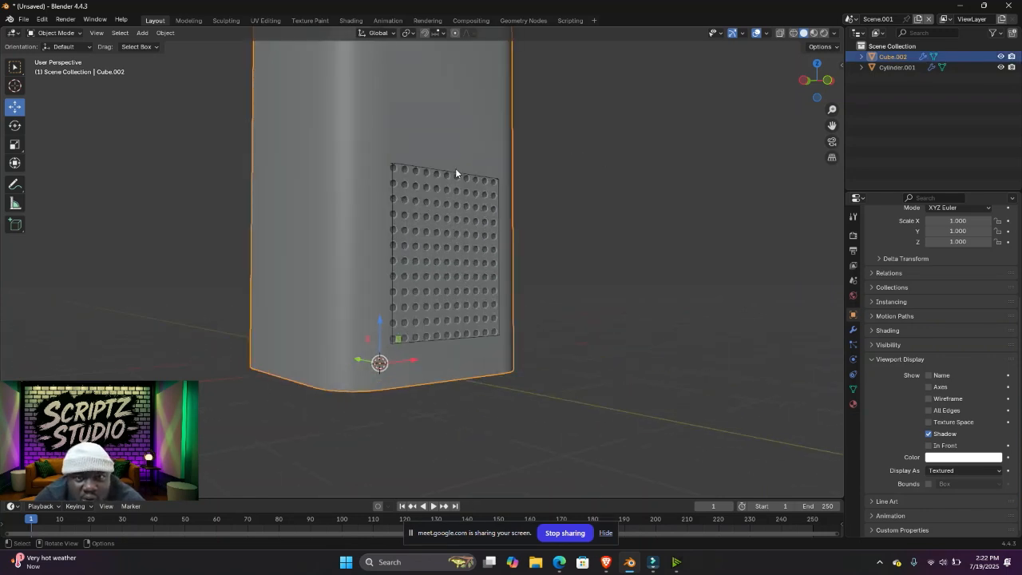
{"action": "left_click", "coordinate": [455, 172]}
{"action": "scroll", "coordinate": [479, 170], "scroll_direction": "down", "scroll_amount": 5}
{"action": "scroll", "coordinate": [489, 177], "scroll_direction": "up", "scroll_amount": 6}
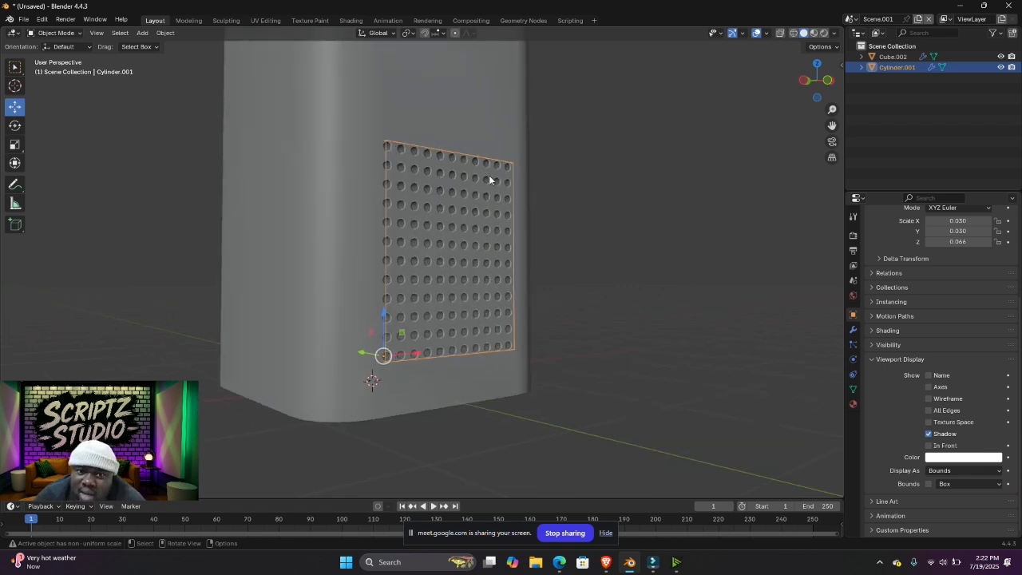
{"action": "key", "text": "shift+KP_1"}
{"action": "key", "text": "s"}
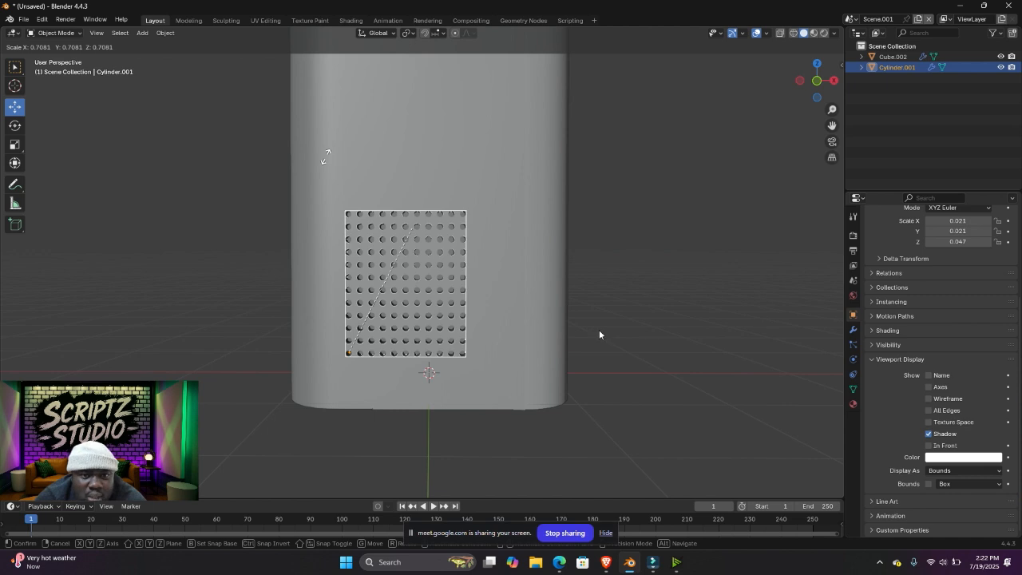
{"action": "key", "text": "Escape"}
{"action": "scroll", "coordinate": [463, 256], "scroll_direction": "down", "scroll_amount": 5}
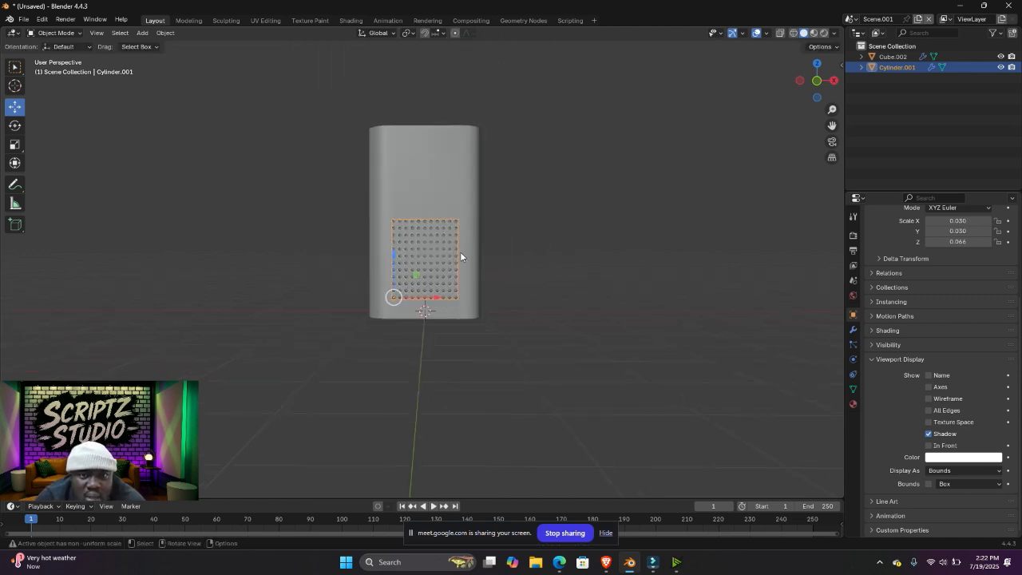
- Convert the tall box to a mesh so that its modifiers are applied, and deselect it
{"action": "left_click", "coordinate": [453, 171]}
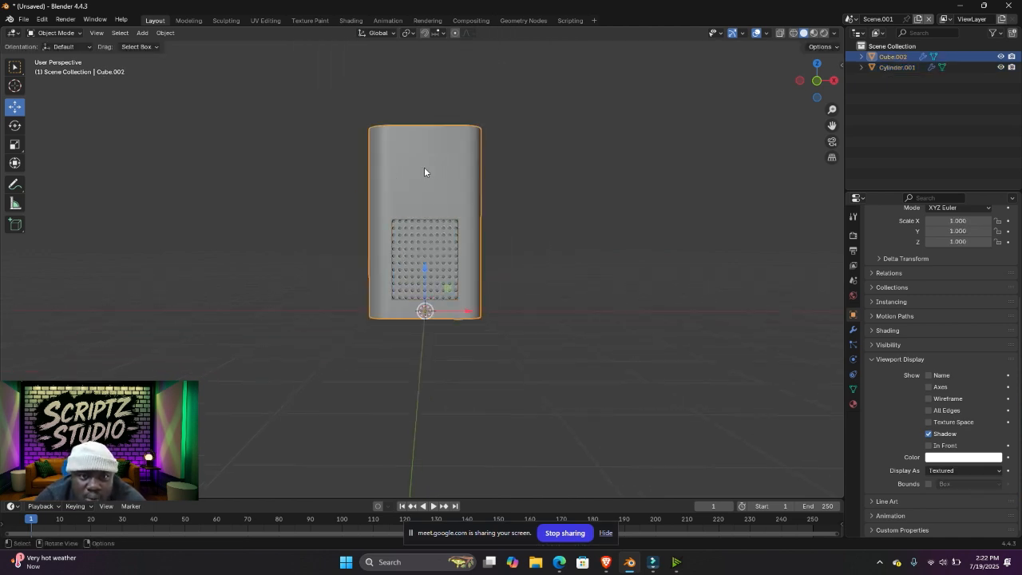
{"action": "right_click", "coordinate": [424, 171]}
{"action": "mouse_move", "coordinate": [406, 194]}
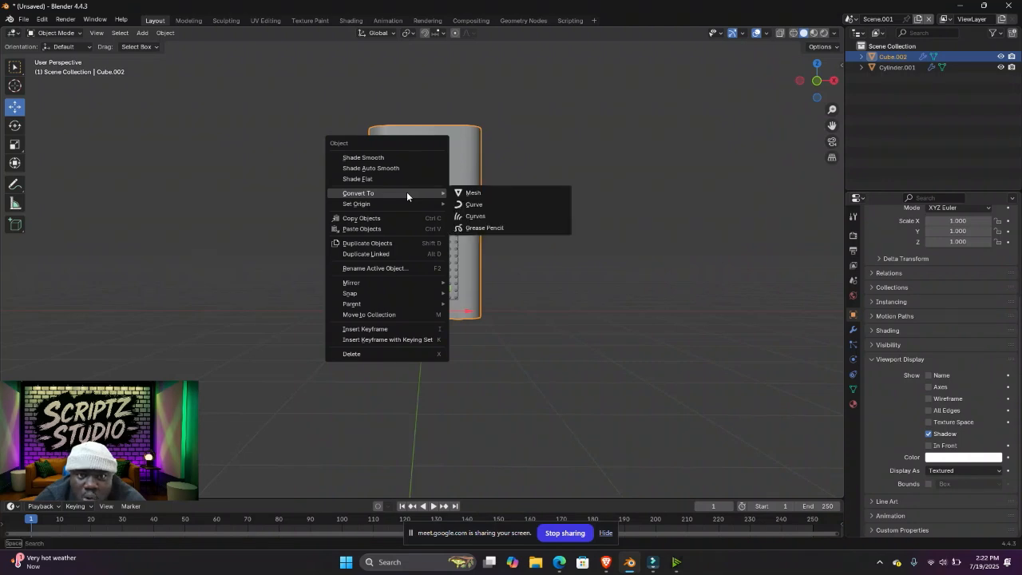
{"action": "left_click", "coordinate": [474, 192]}
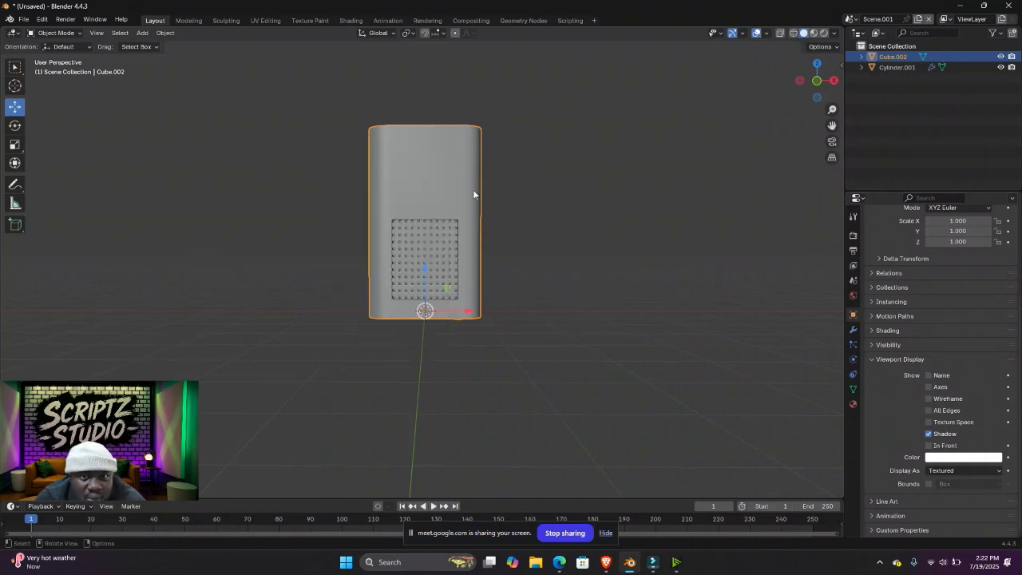
{"action": "left_click", "coordinate": [561, 176]}
{"action": "scroll", "coordinate": [560, 175], "scroll_direction": "up", "scroll_amount": 3}
{"action": "middle_click_drag", "start_coordinate": [443, 187], "coordinate": [491, 215]}
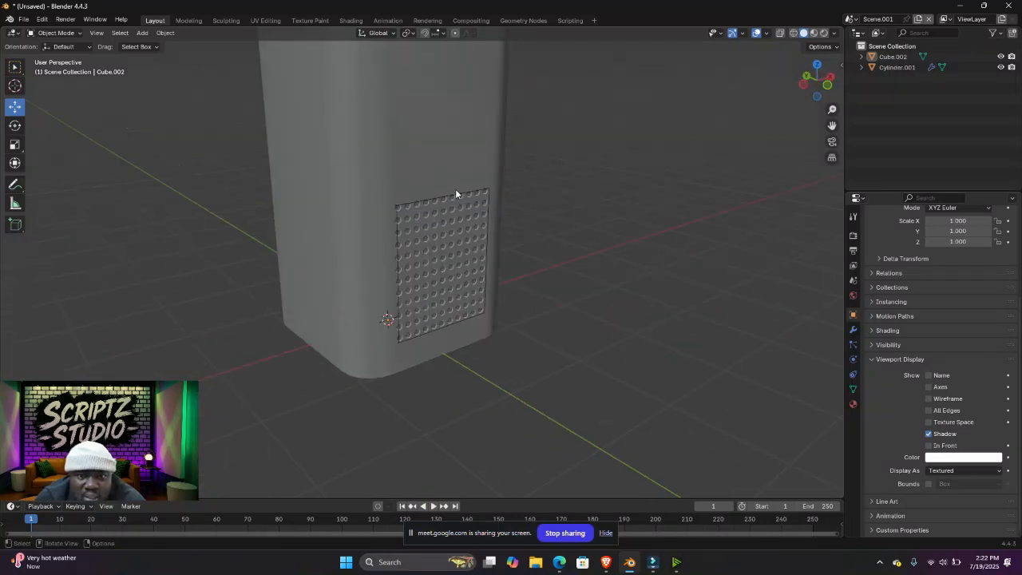
- Select the tall box and hide the cylinder grid in the viewport
{"action": "left_click", "coordinate": [452, 163]}
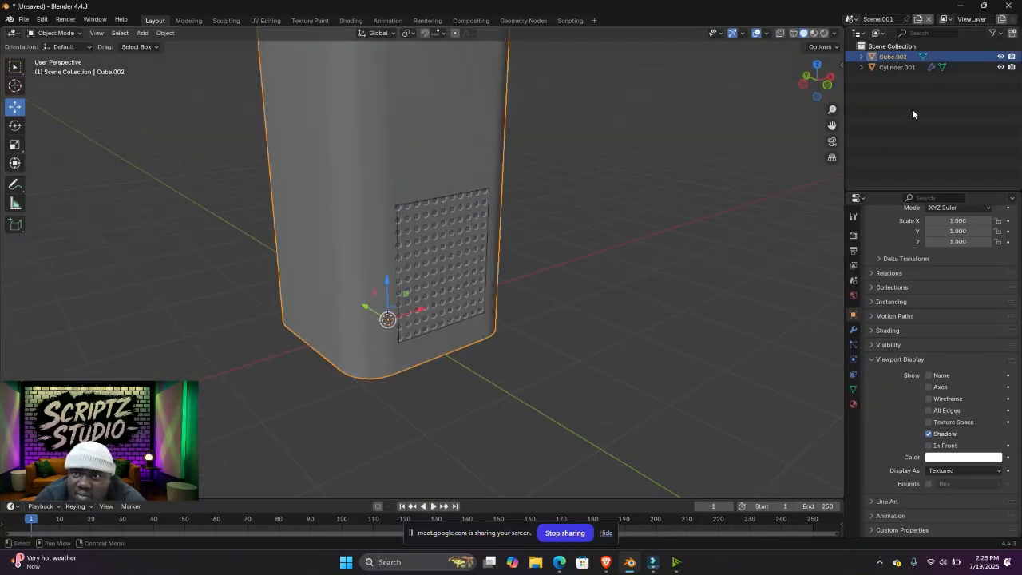
{"action": "scroll", "coordinate": [370, 171], "scroll_direction": "down", "scroll_amount": 5}
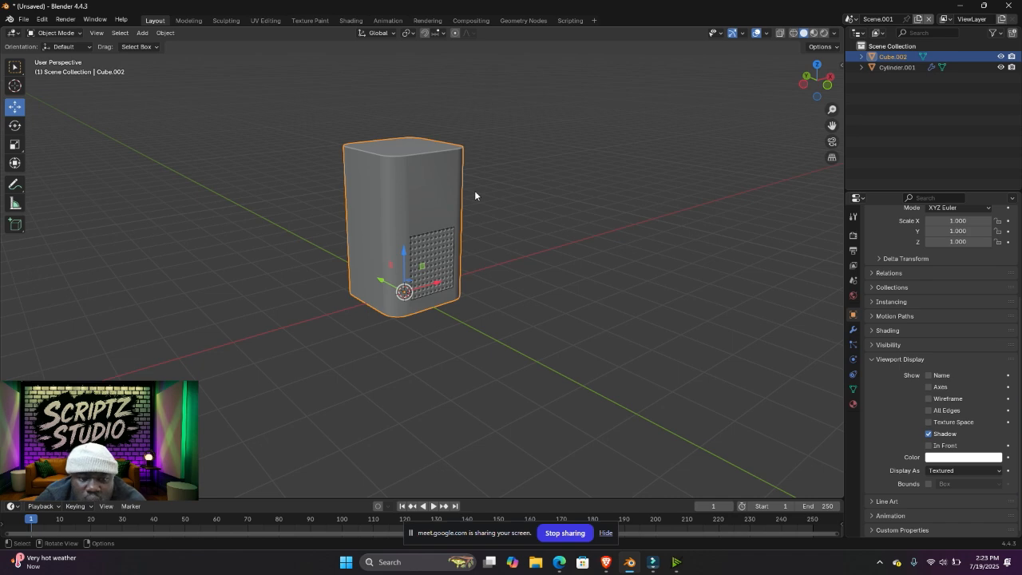
{"action": "key", "text": "g"}
{"action": "right_click", "coordinate": [388, 155]}
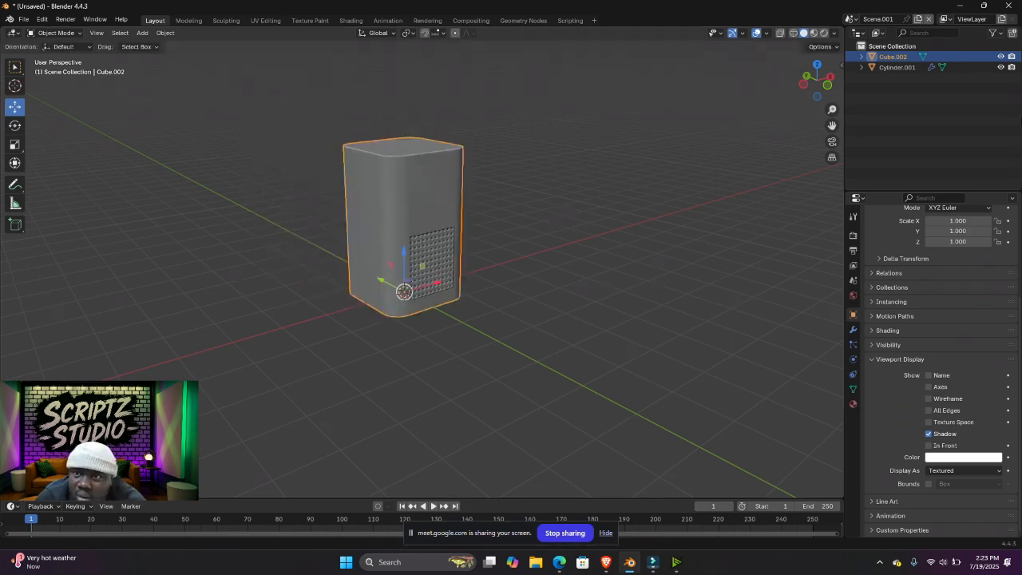
{"action": "left_click", "coordinate": [1000, 67]}
{"action": "scroll", "coordinate": [810, 261], "scroll_direction": "up", "scroll_amount": 3}
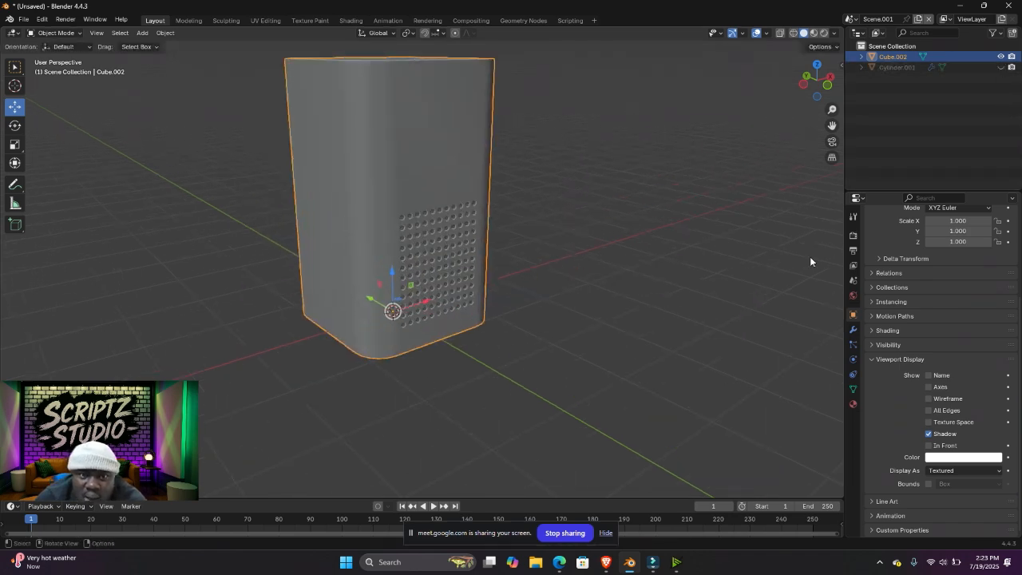
{"action": "middle_click_drag", "start_coordinate": [810, 261], "coordinate": [462, 189]}
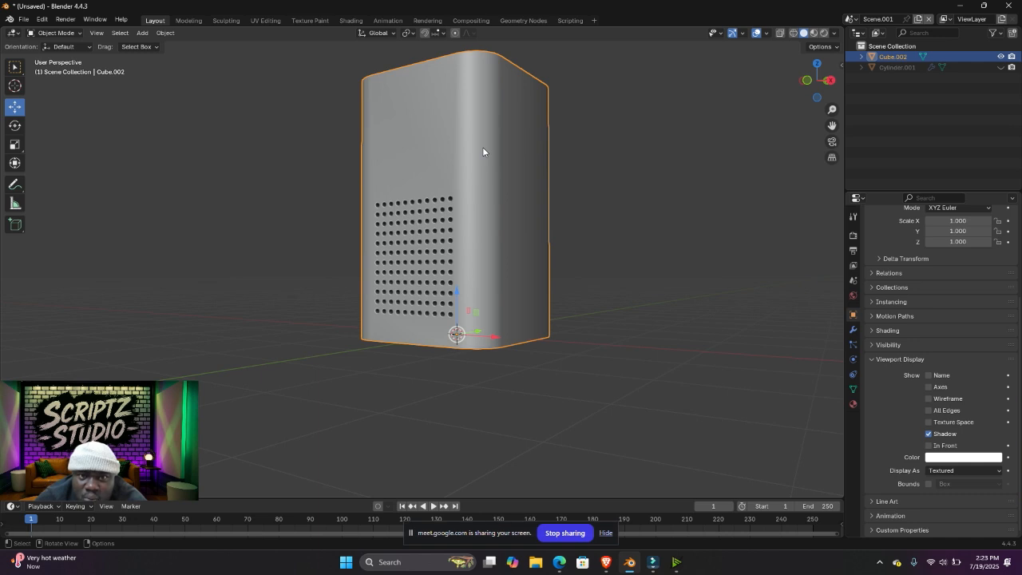
{"action": "scroll", "coordinate": [482, 147], "scroll_direction": "down", "scroll_amount": 4}
{"action": "scroll", "coordinate": [471, 174], "scroll_direction": "up", "scroll_amount": 3}
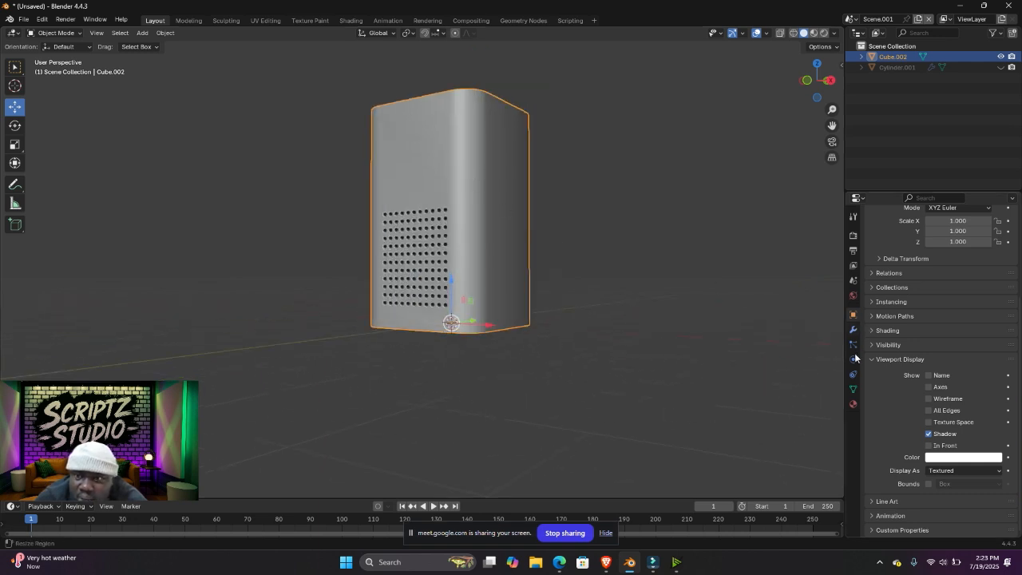
- Add a new material to the tall box and darken its base color to near-black #050505
{"action": "left_click", "coordinate": [852, 403]}
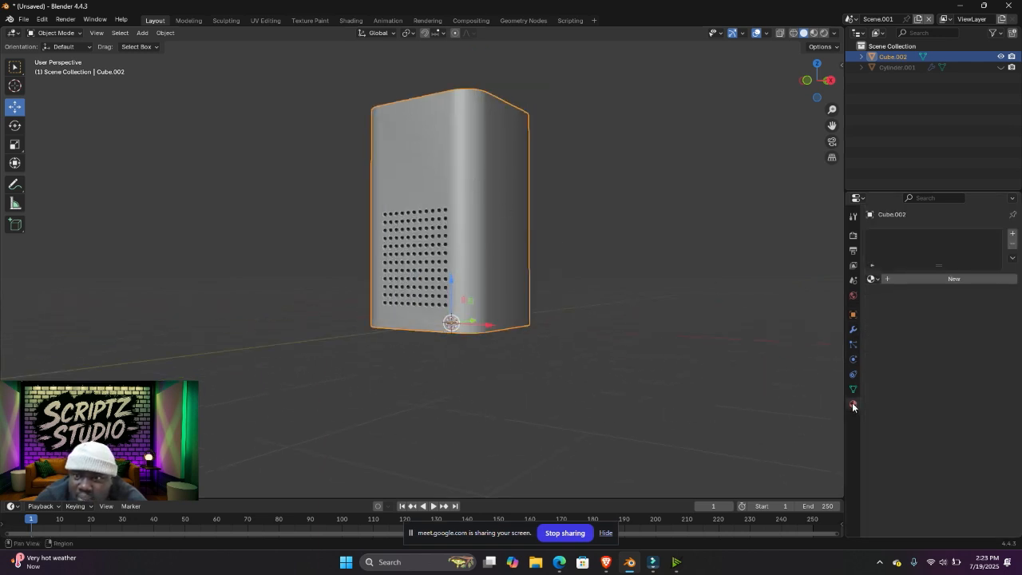
{"action": "left_click", "coordinate": [961, 281]}
{"action": "left_click", "coordinate": [946, 349]}
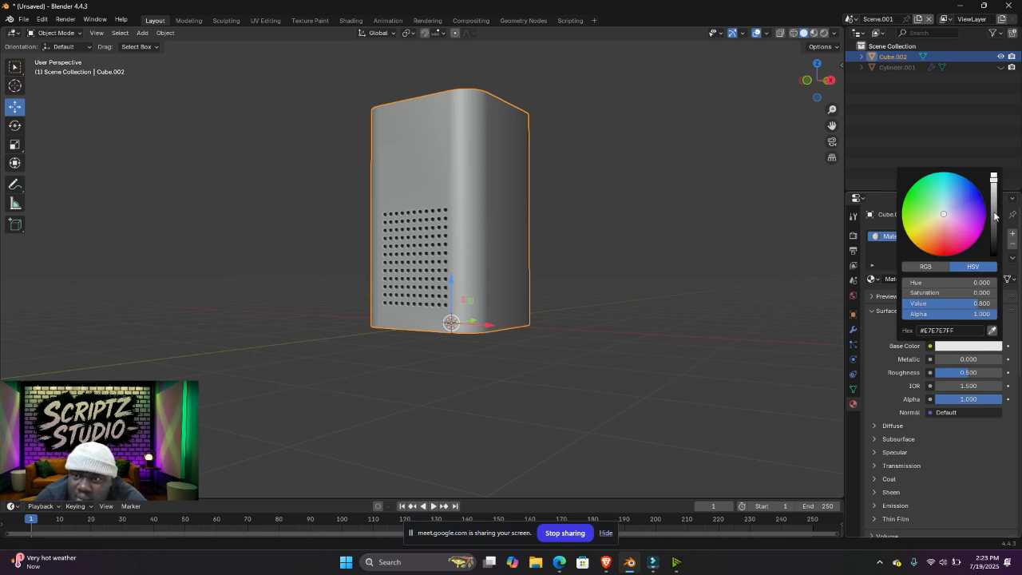
{"action": "left_click_drag", "start_coordinate": [994, 216], "coordinate": [994, 254]}
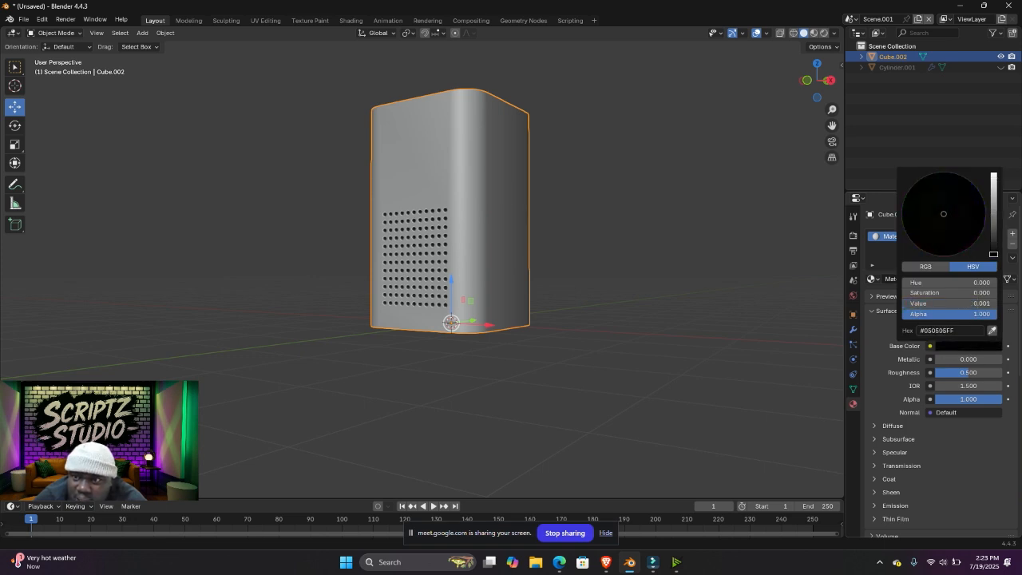
{"action": "scroll", "coordinate": [419, 171], "scroll_direction": "up", "scroll_amount": 3}
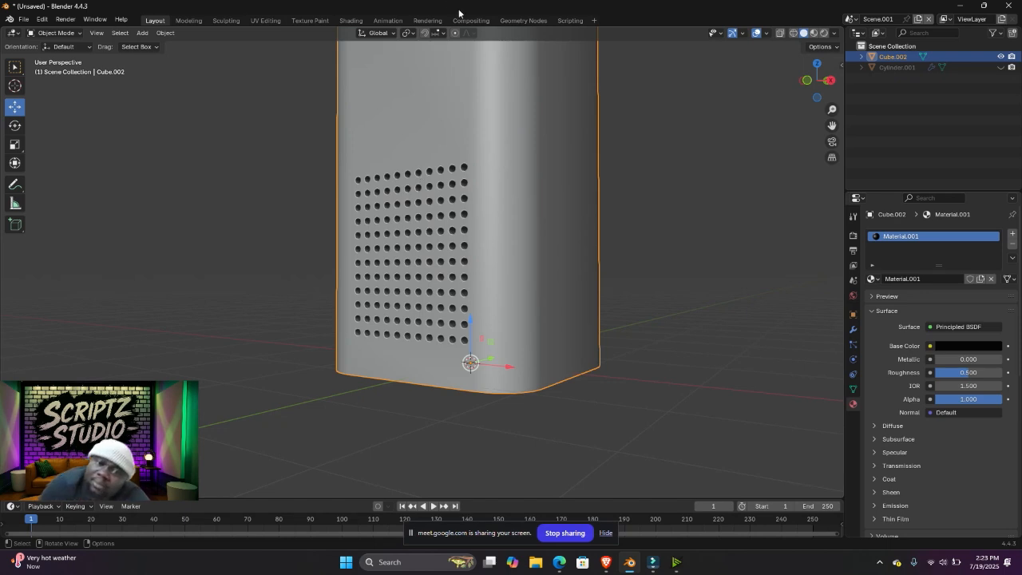
{"action": "scroll", "coordinate": [451, 142], "scroll_direction": "down", "scroll_amount": 5}
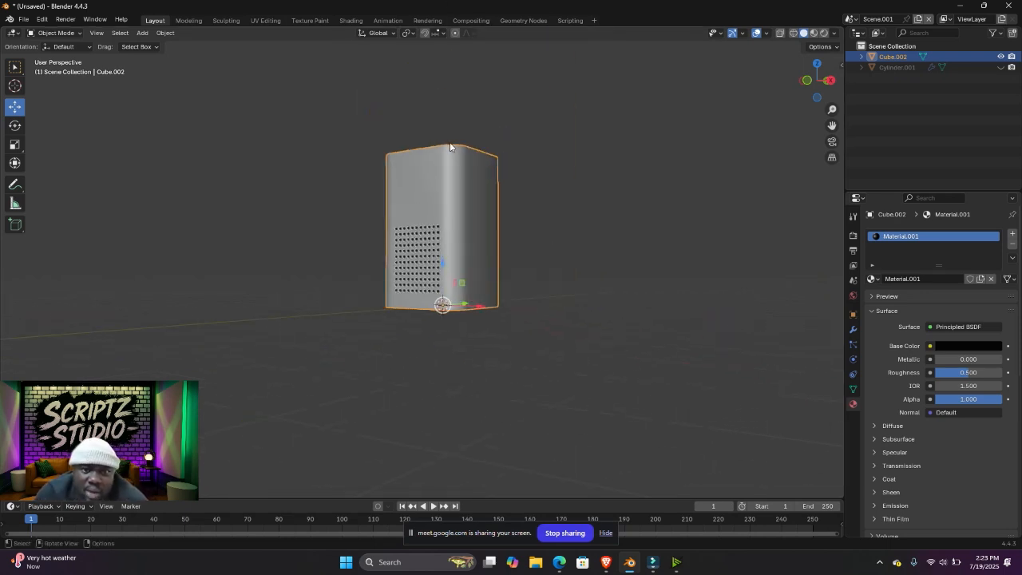
- Switch the viewport to Material Preview shading and inspect the black box with its holes
{"action": "left_click", "coordinate": [813, 36]}
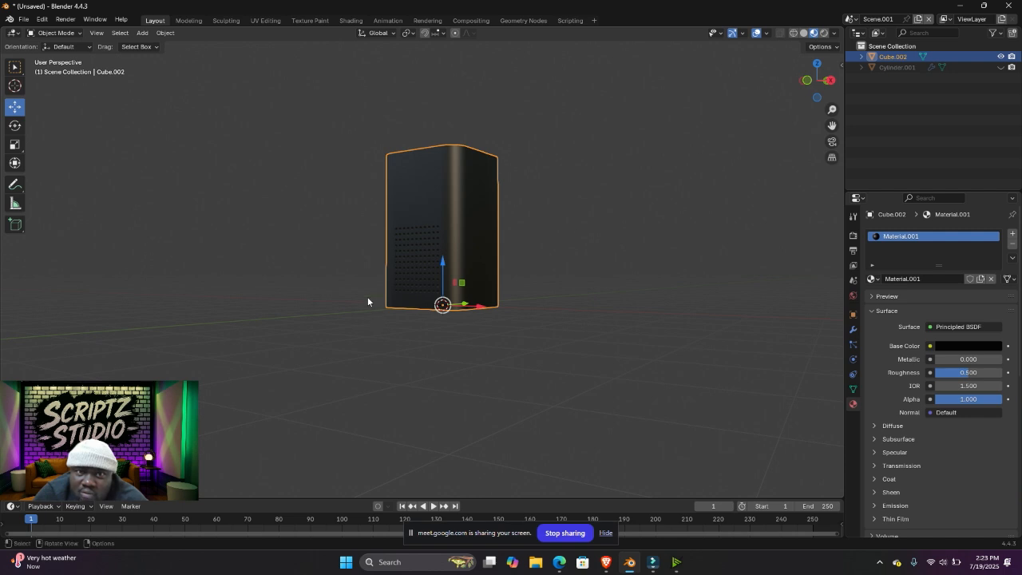
{"action": "scroll", "coordinate": [368, 299], "scroll_direction": "up", "scroll_amount": 3}
{"action": "mouse_move", "coordinate": [368, 299]}
{"action": "middle_mouse_down"}
{"action": "mouse_move", "coordinate": [454, 253]}
{"action": "mouse_move", "coordinate": [522, 237]}
{"action": "mouse_move", "coordinate": [463, 201]}
{"action": "mouse_move", "coordinate": [407, 232]}
{"action": "mouse_move", "coordinate": [370, 221]}
{"action": "mouse_move", "coordinate": [429, 195]}
{"action": "mouse_move", "coordinate": [497, 212]}
{"action": "mouse_move", "coordinate": [518, 200]}
{"action": "middle_mouse_up"}
{"action": "scroll", "coordinate": [431, 199], "scroll_direction": "up", "scroll_amount": 3}
{"action": "scroll", "coordinate": [521, 198], "scroll_direction": "down", "scroll_amount": 1}
{"action": "scroll", "coordinate": [439, 183], "scroll_direction": "down", "scroll_amount": 3}
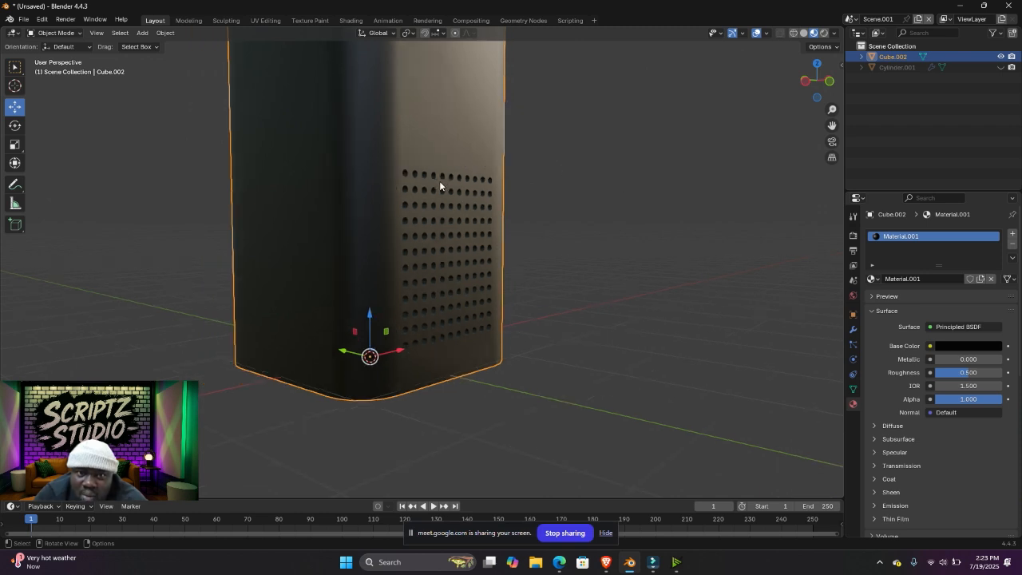
- Set the black material's roughness to 0.343
{"action": "middle_click_drag", "start_coordinate": [449, 264], "coordinate": [450, 274], "text": "shift"}
{"action": "scroll", "coordinate": [454, 263], "scroll_direction": "up", "scroll_amount": 3}
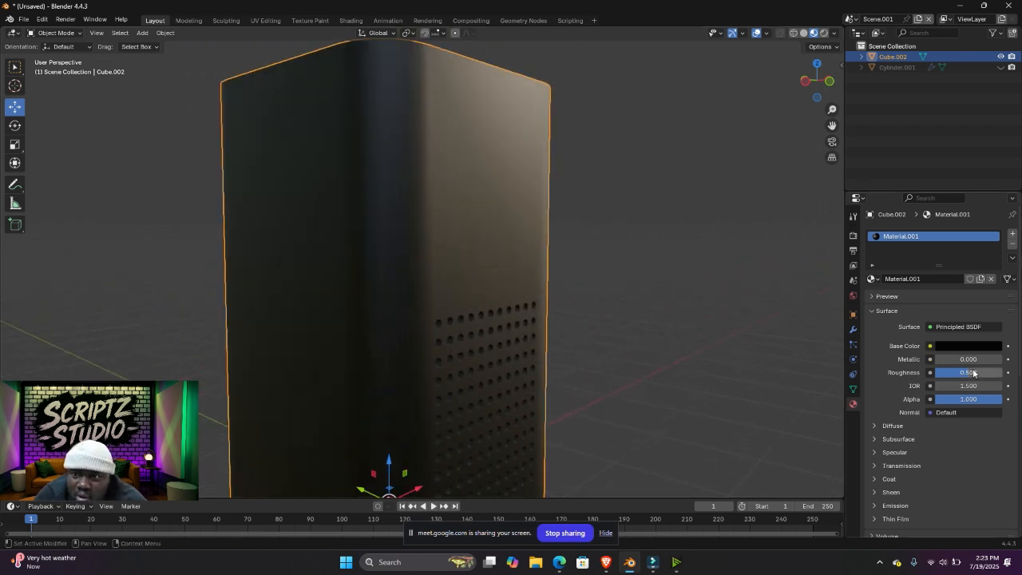
{"action": "left_click_drag", "start_coordinate": [968, 372], "coordinate": [958, 372]}
{"action": "scroll", "coordinate": [385, 200], "scroll_direction": "down", "scroll_amount": 3}
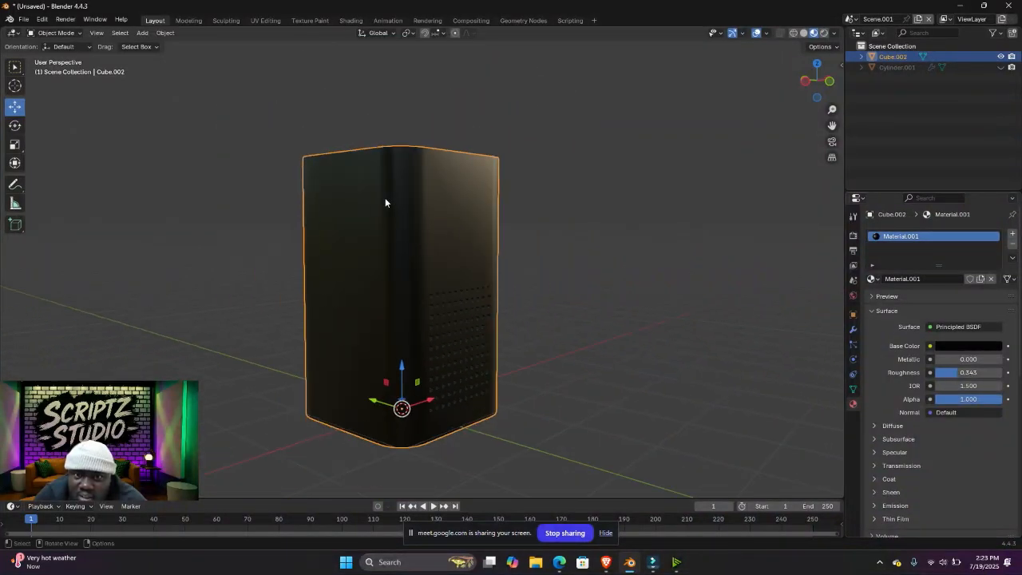
- Examine the black box's material sheen and perforated face from the side, front and top
{"action": "middle_click_drag", "start_coordinate": [385, 199], "coordinate": [283, 192]}
{"action": "scroll", "coordinate": [575, 283], "scroll_direction": "up", "scroll_amount": 5}
{"action": "middle_click_drag", "start_coordinate": [575, 283], "coordinate": [640, 346]}
{"action": "scroll", "coordinate": [640, 346], "scroll_direction": "down", "scroll_amount": 3}
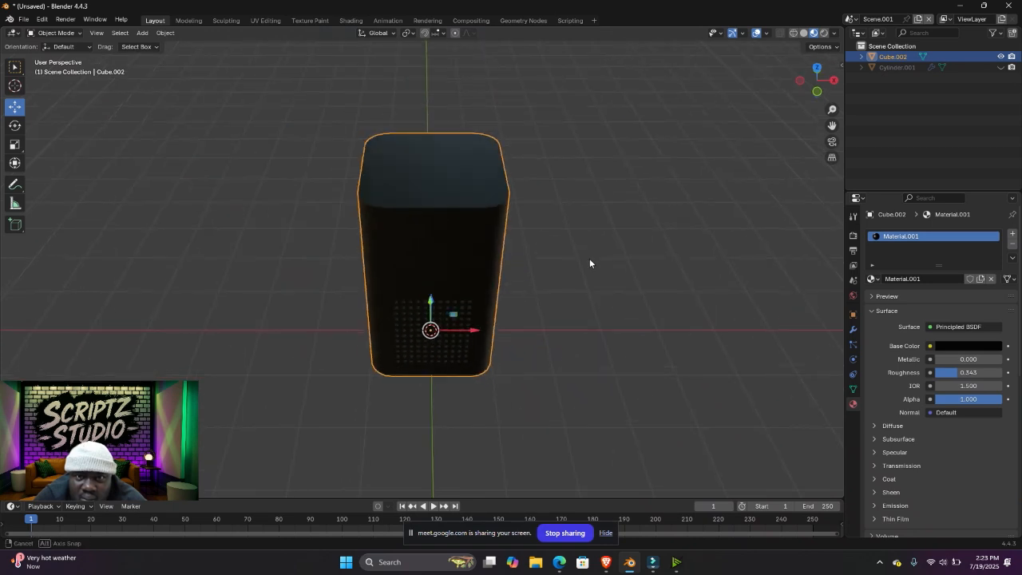
{"action": "middle_click_drag", "start_coordinate": [590, 258], "coordinate": [560, 319]}
{"action": "scroll", "coordinate": [527, 284], "scroll_direction": "down", "scroll_amount": 2}
{"action": "scroll", "coordinate": [490, 299], "scroll_direction": "up", "scroll_amount": 4}
{"action": "scroll", "coordinate": [489, 299], "scroll_direction": "up", "scroll_amount": 3}
{"action": "scroll", "coordinate": [560, 319], "scroll_direction": "down", "scroll_amount": 2}
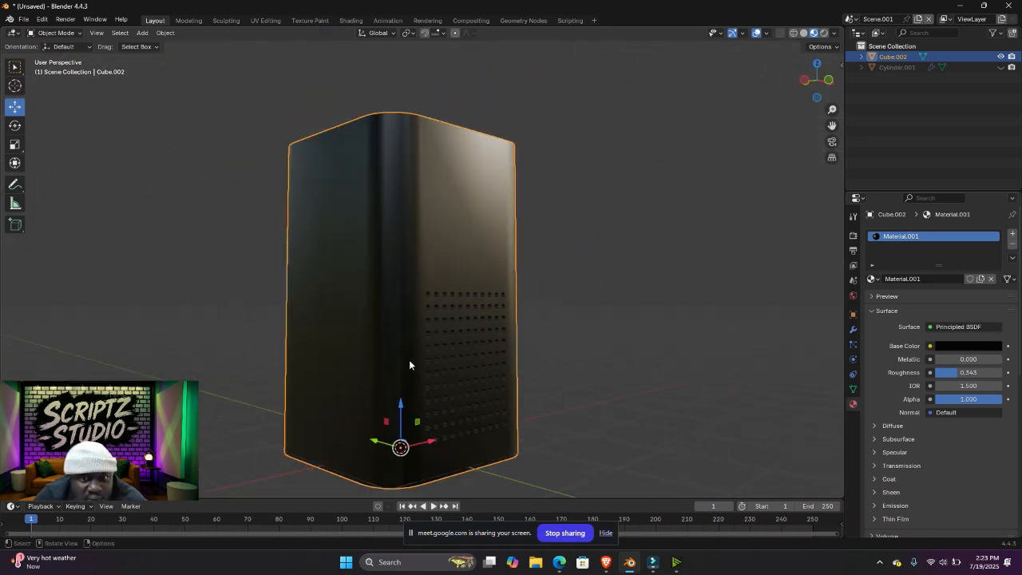
{"action": "scroll", "coordinate": [410, 365], "scroll_direction": "down", "scroll_amount": 1}
{"action": "middle_click_drag", "start_coordinate": [437, 349], "coordinate": [414, 335]}
{"action": "middle_click_drag", "start_coordinate": [605, 354], "coordinate": [493, 221]}
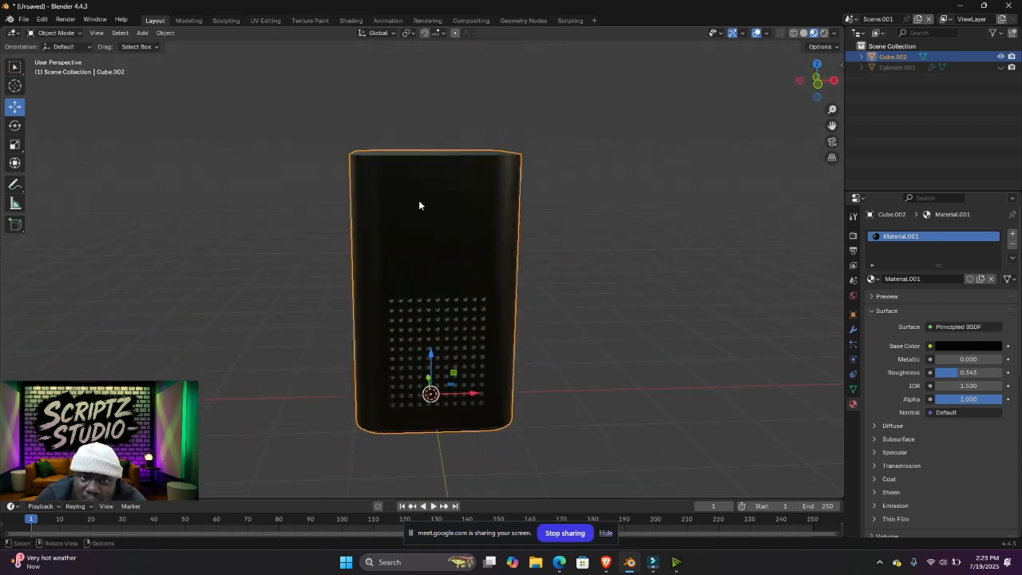
{"action": "middle_click_drag", "start_coordinate": [419, 205], "coordinate": [428, 285]}
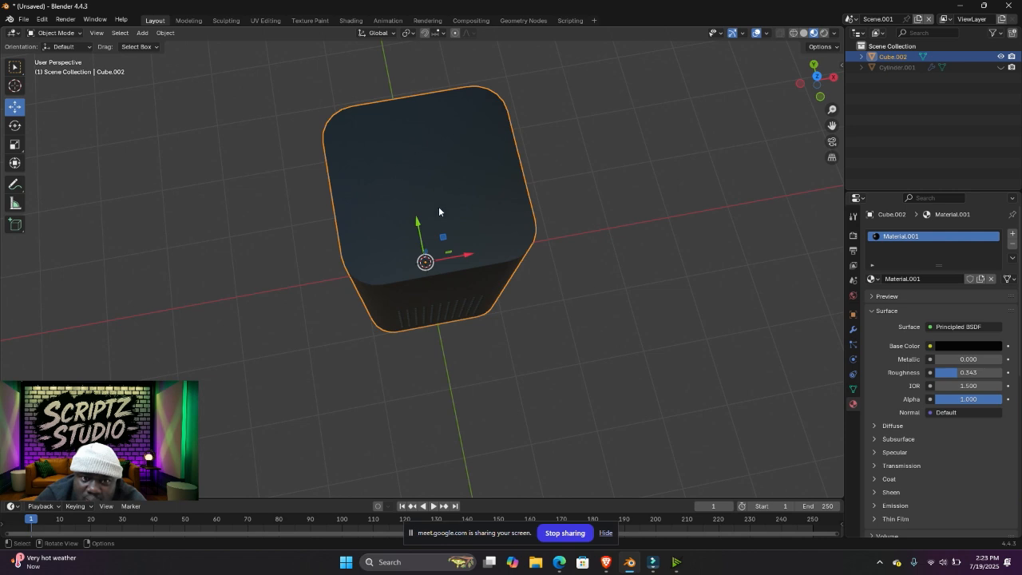
{"action": "scroll", "coordinate": [447, 228], "scroll_direction": "down", "scroll_amount": 5}
{"action": "middle_click_drag", "start_coordinate": [456, 242], "coordinate": [434, 221]}
{"action": "scroll", "coordinate": [433, 177], "scroll_direction": "up", "scroll_amount": 6}
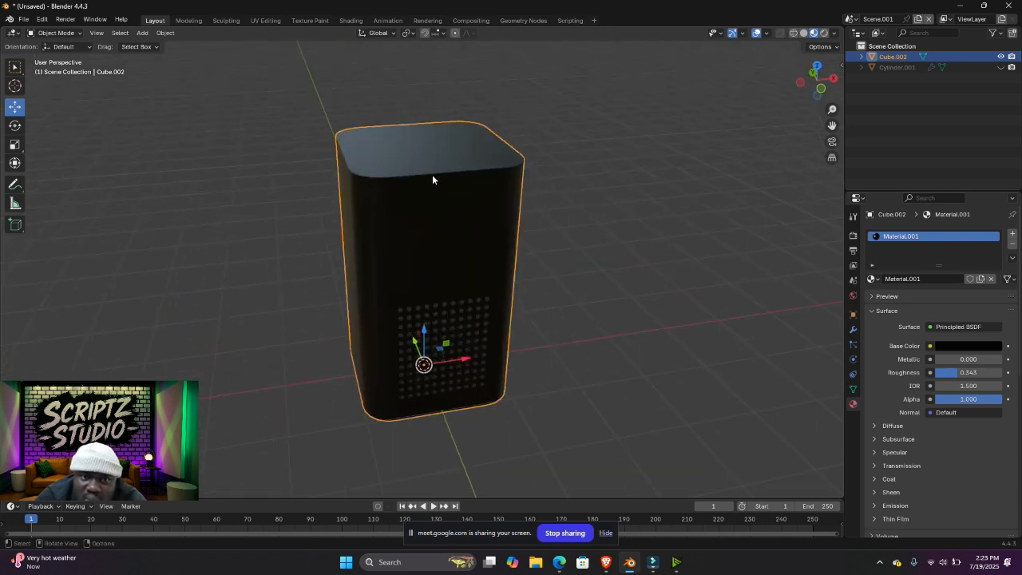
{"action": "scroll", "coordinate": [435, 184], "scroll_direction": "down", "scroll_amount": 5}
{"action": "scroll", "coordinate": [450, 294], "scroll_direction": "up", "scroll_amount": 4}
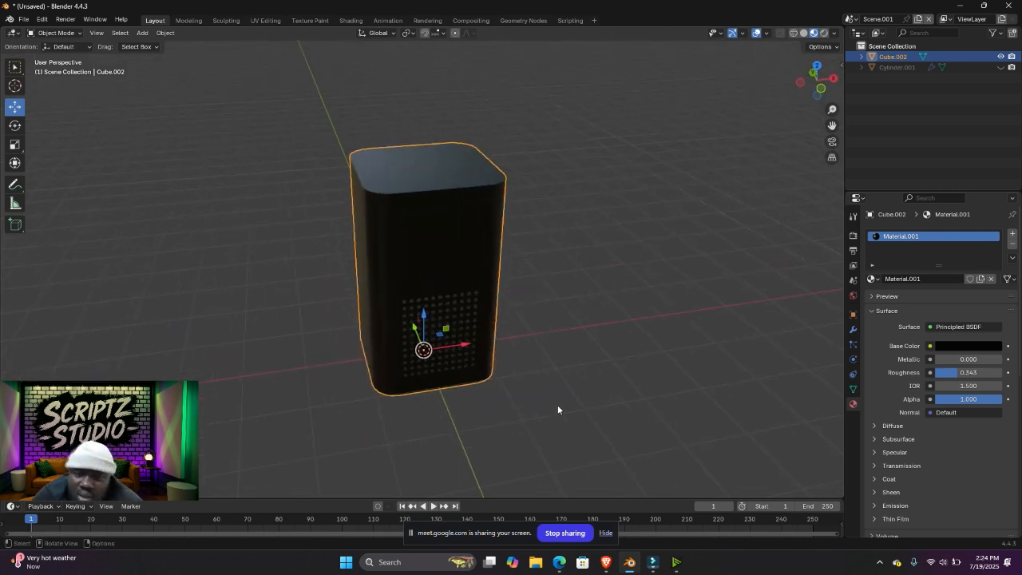
- Bevel the edges around the tall box's top face by about 0.204 m with 5 segments
{"action": "scroll", "coordinate": [452, 208], "scroll_direction": "up", "scroll_amount": 4}
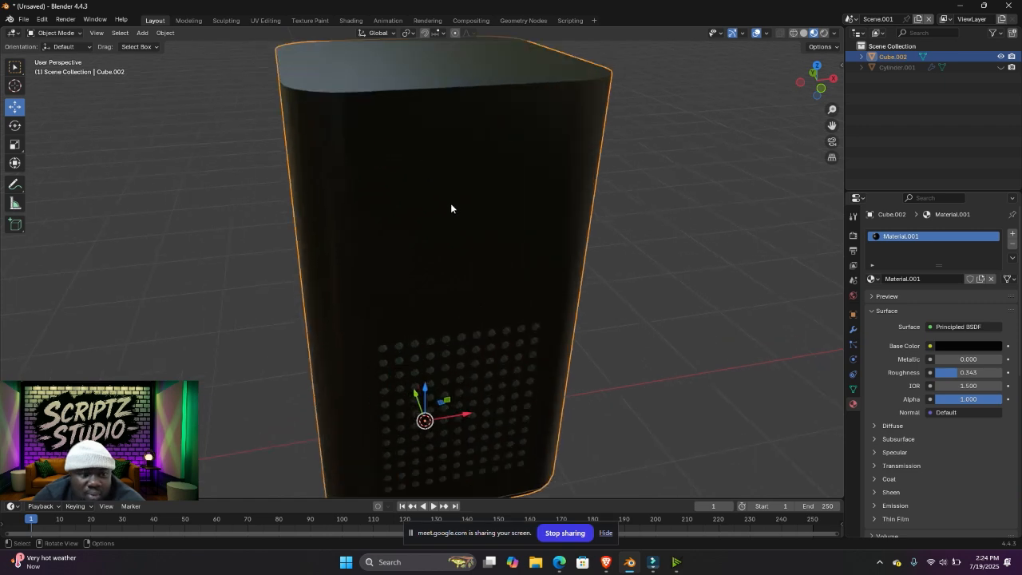
{"action": "middle_click_drag", "start_coordinate": [449, 210], "coordinate": [452, 308]}
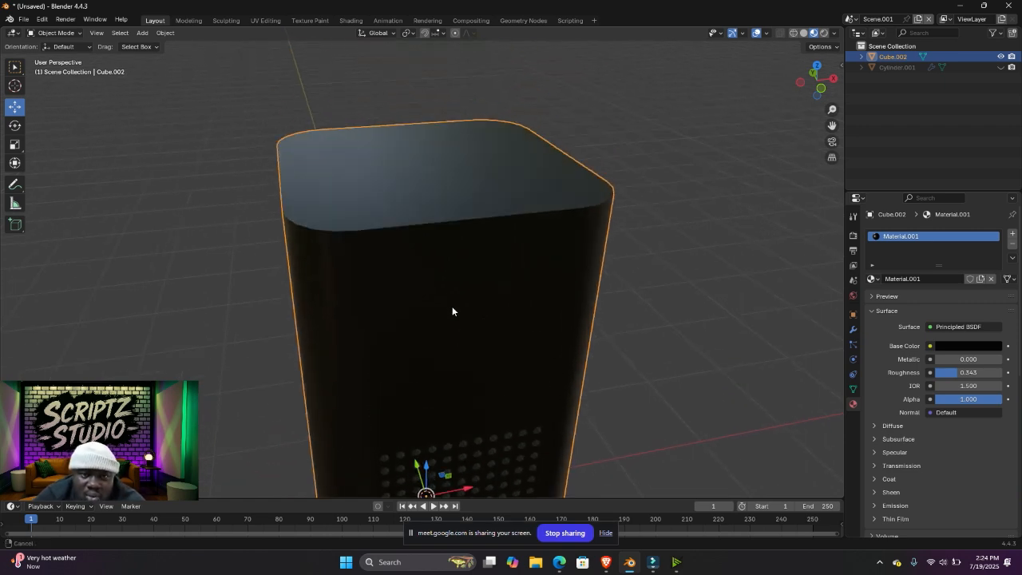
{"action": "key", "text": "Tab"}
{"action": "left_click", "coordinate": [439, 222]}
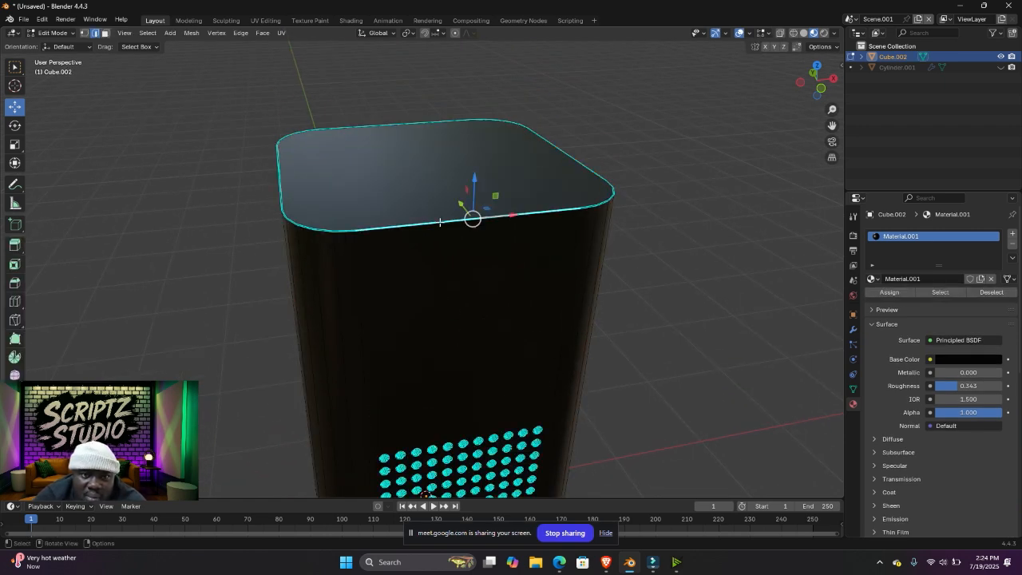
{"action": "scroll", "coordinate": [443, 229], "scroll_direction": "up", "scroll_amount": 5}
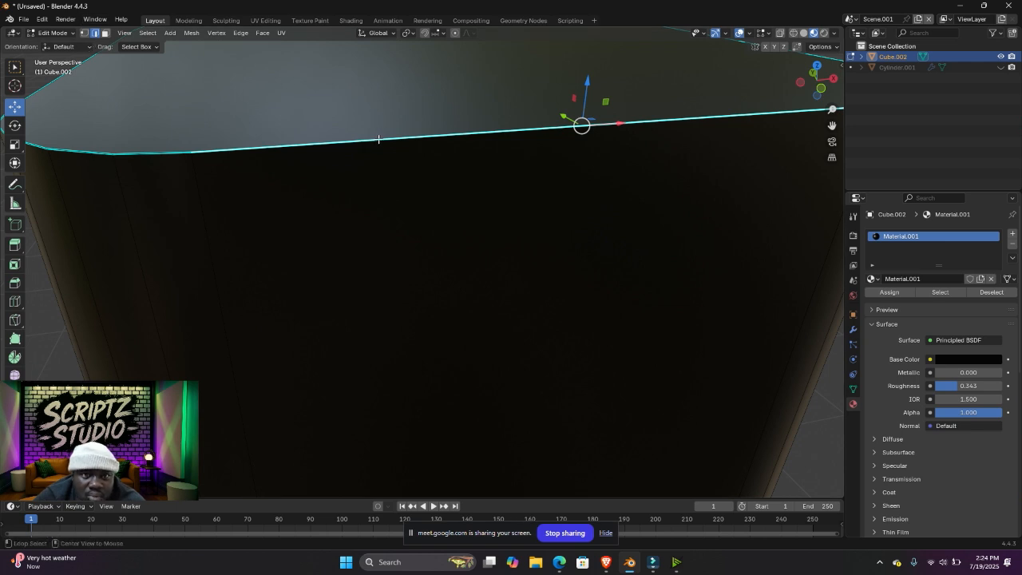
{"action": "key", "text": "ctrl+r"}
{"action": "key", "text": "Escape"}
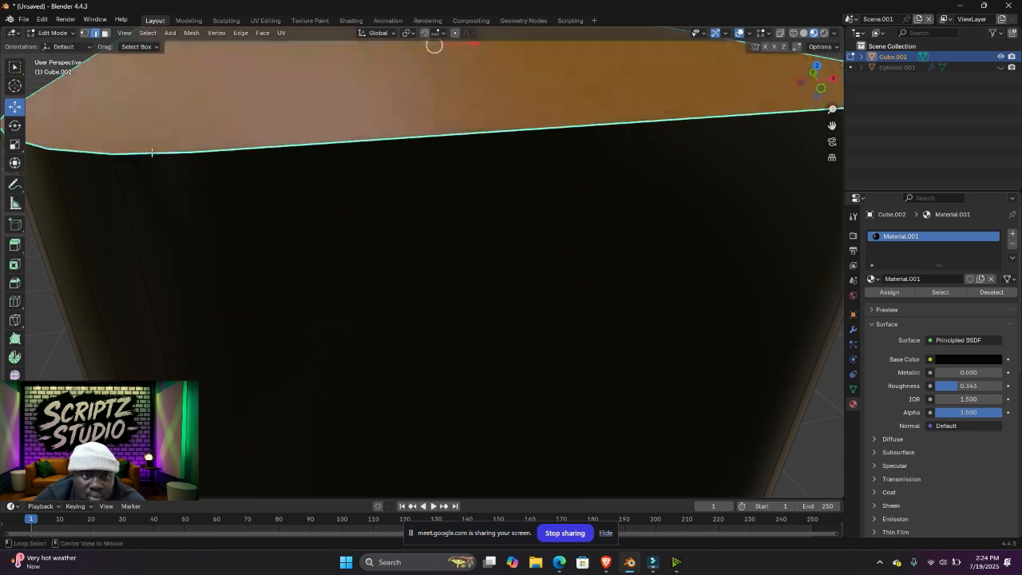
{"action": "scroll", "coordinate": [389, 226], "scroll_direction": "down", "scroll_amount": 5}
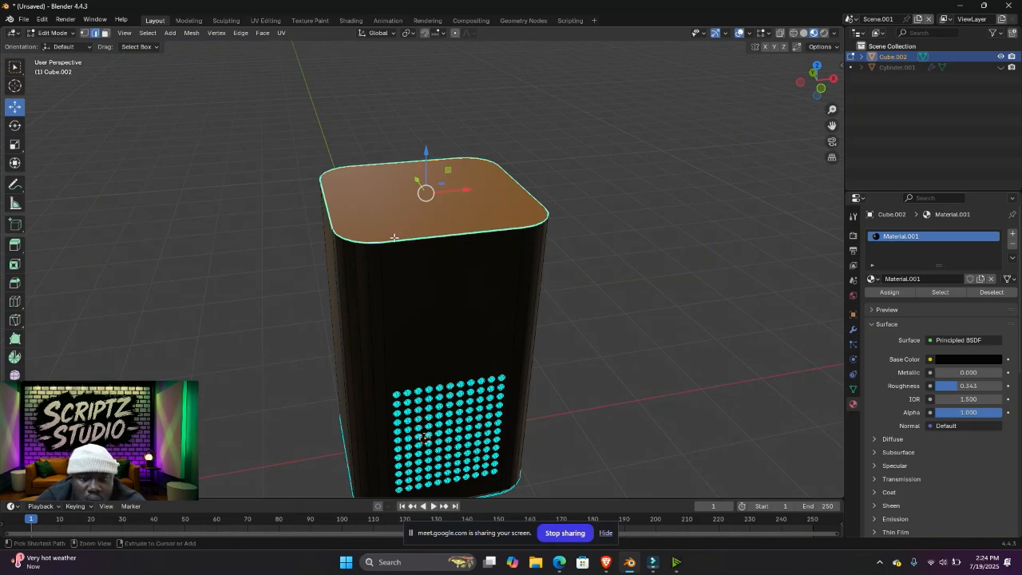
{"action": "key", "text": "ctrl+b"}
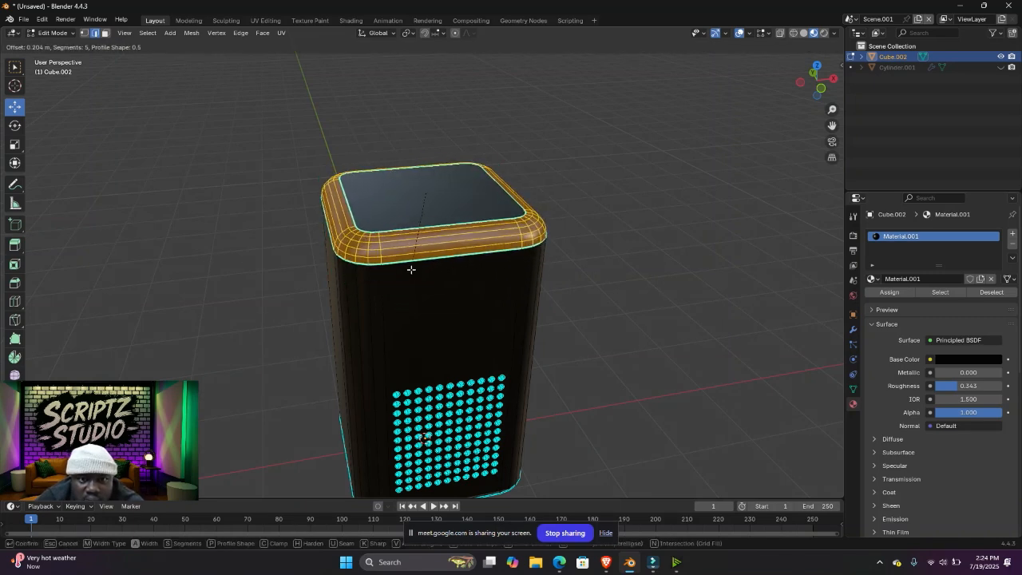
{"action": "left_click", "coordinate": [411, 269]}
- Bevel the edges around the tall box's bottom face with 5 segments and return to Object Mode
{"action": "middle_click_drag", "start_coordinate": [433, 312], "coordinate": [447, 217]}
{"action": "left_click", "coordinate": [391, 366]}
{"action": "middle_click_drag", "start_coordinate": [392, 368], "coordinate": [394, 353]}
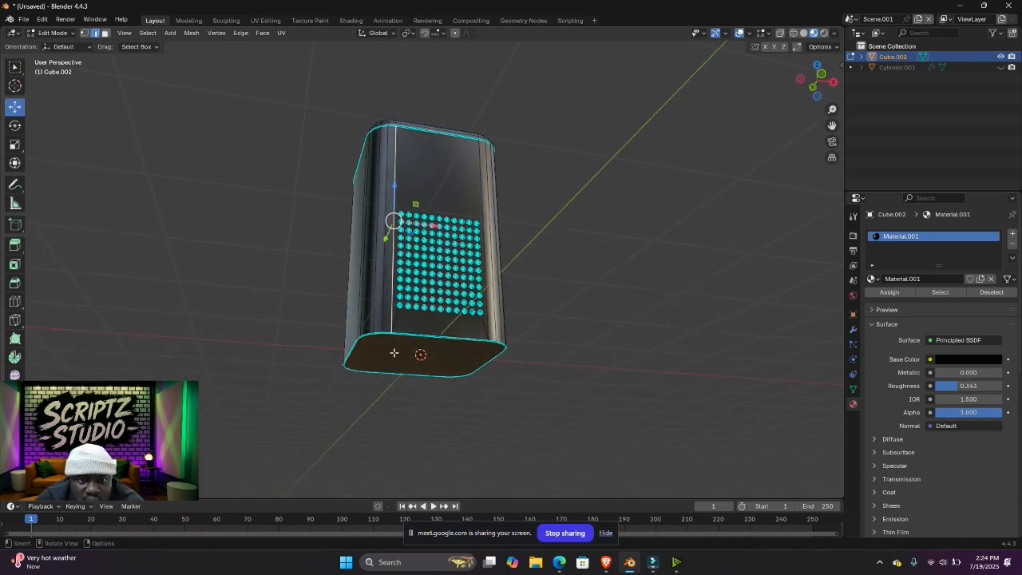
{"action": "left_click", "coordinate": [395, 354]}
{"action": "key", "text": "3"}
{"action": "left_click", "coordinate": [394, 354]}
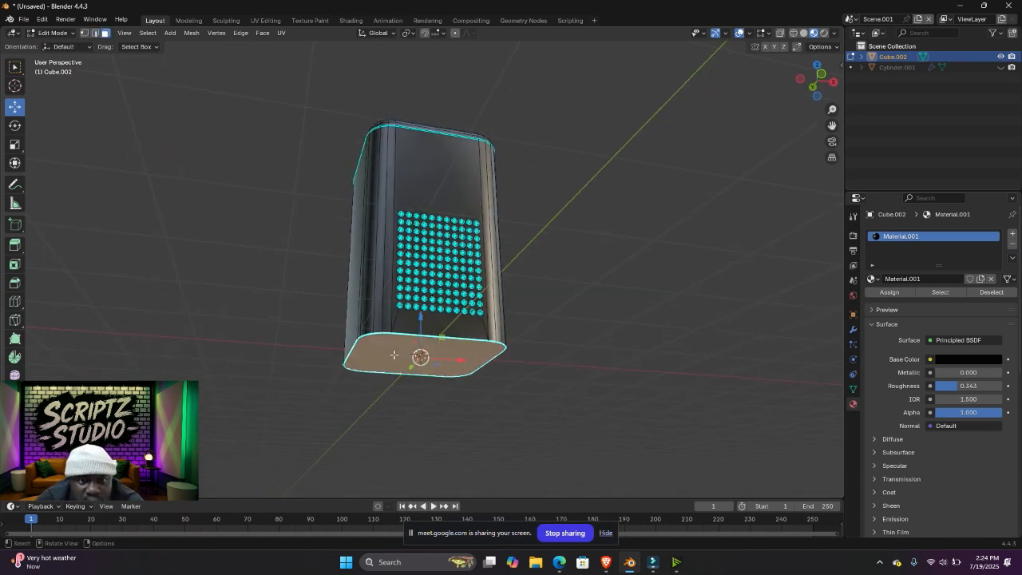
{"action": "key", "text": "ctrl+b"}
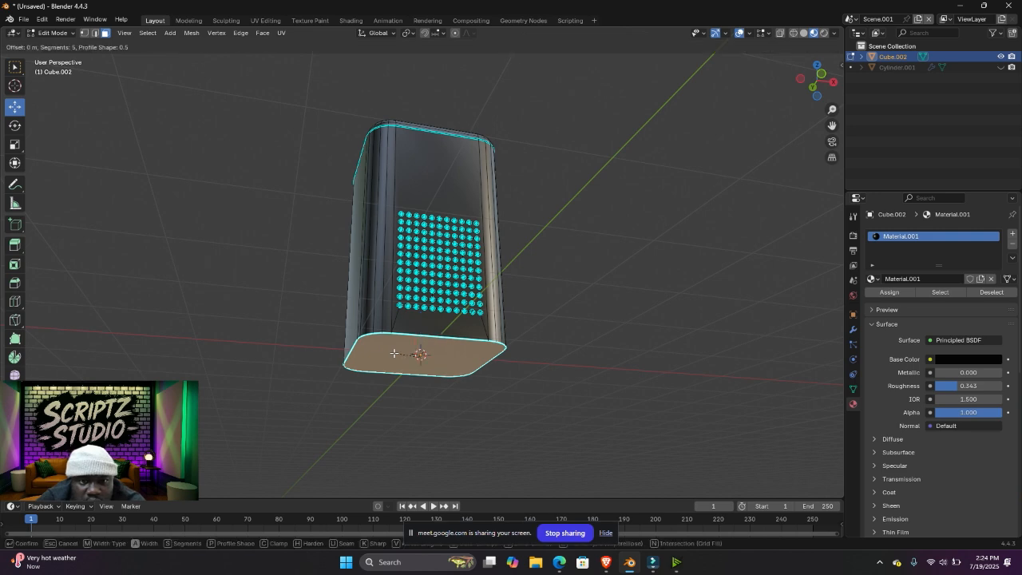
{"action": "left_click", "coordinate": [425, 315]}
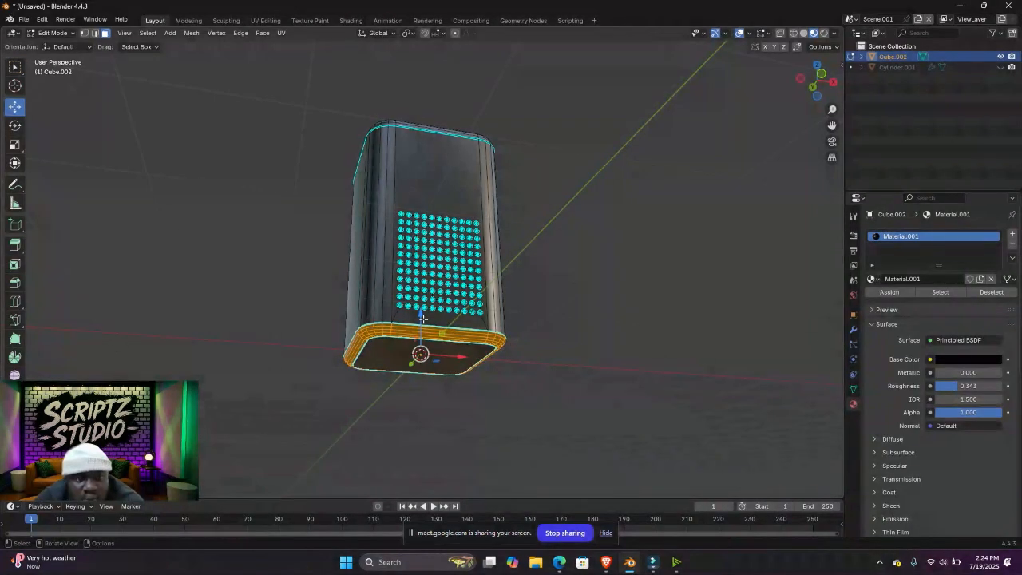
{"action": "key", "text": "Tab"}
{"action": "middle_click_drag", "start_coordinate": [560, 286], "coordinate": [498, 269]}
{"action": "scroll", "coordinate": [499, 270], "scroll_direction": "down", "scroll_amount": 2}
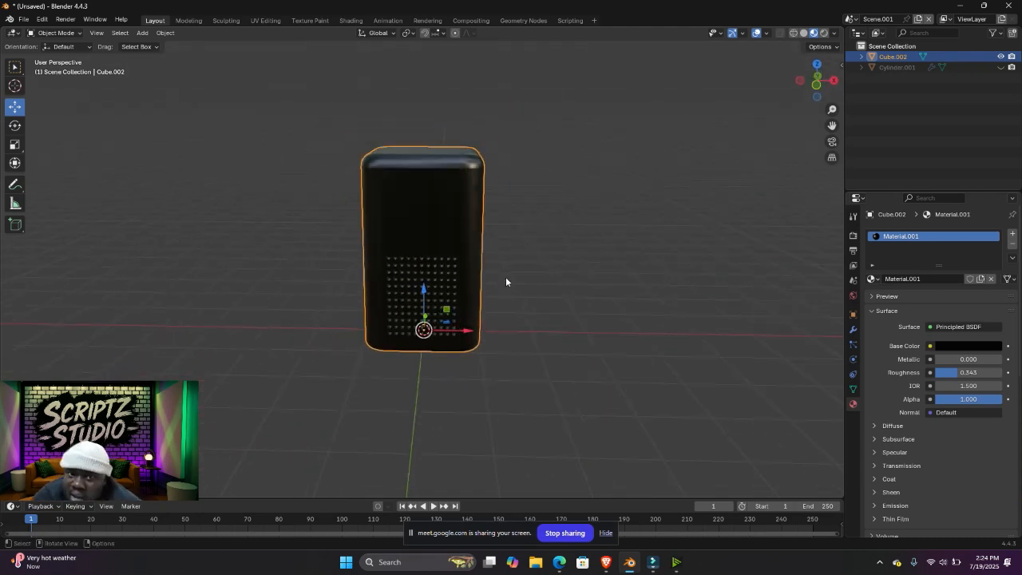
{"action": "scroll", "coordinate": [504, 278], "scroll_direction": "up", "scroll_amount": 3}
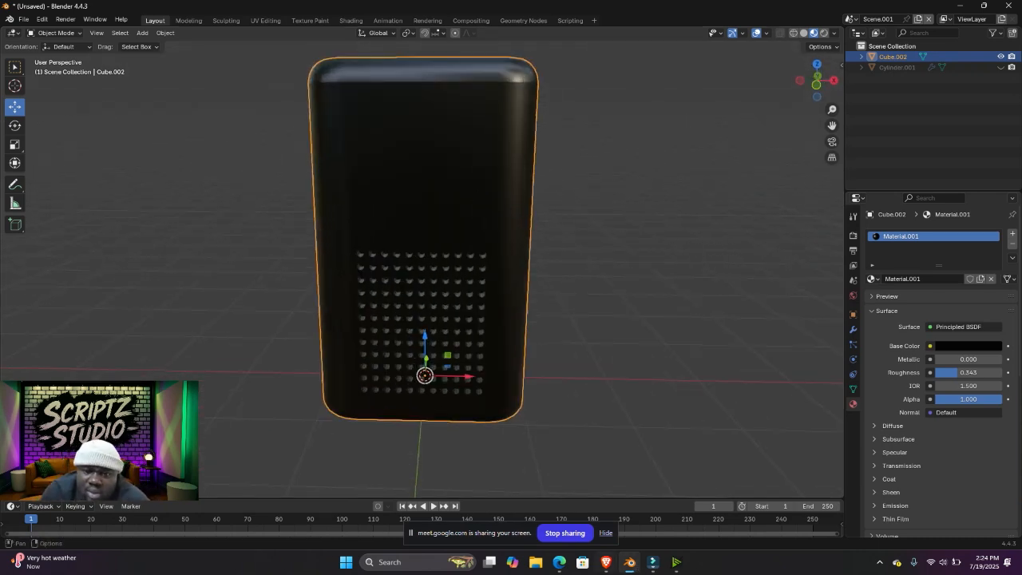
- Check the Google Meet call in the browser and return to Blender
{"action": "mouse_move", "coordinate": [600, 568]}
{"action": "left_click", "coordinate": [529, 503]}
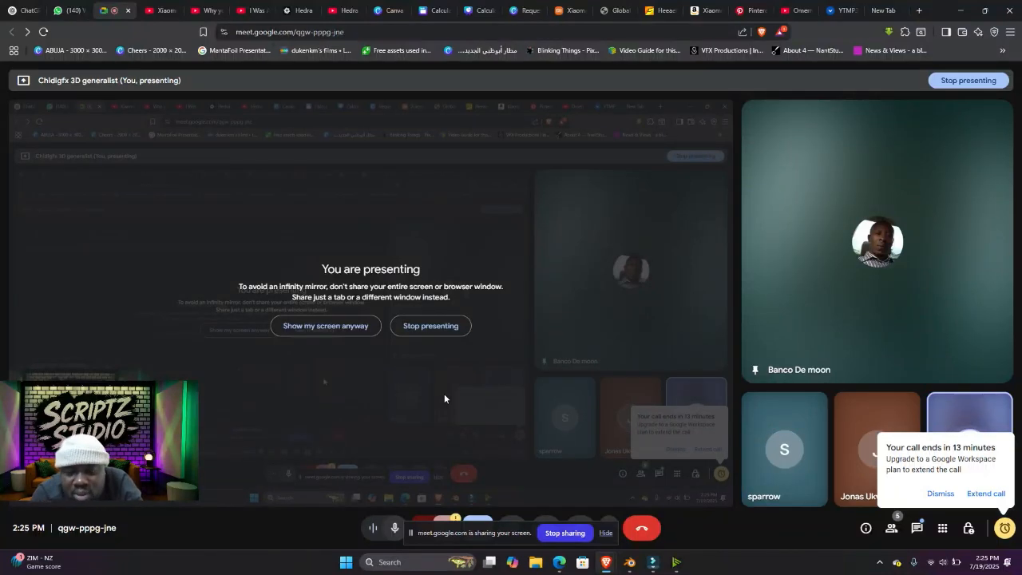
{"action": "left_click", "coordinate": [631, 569]}
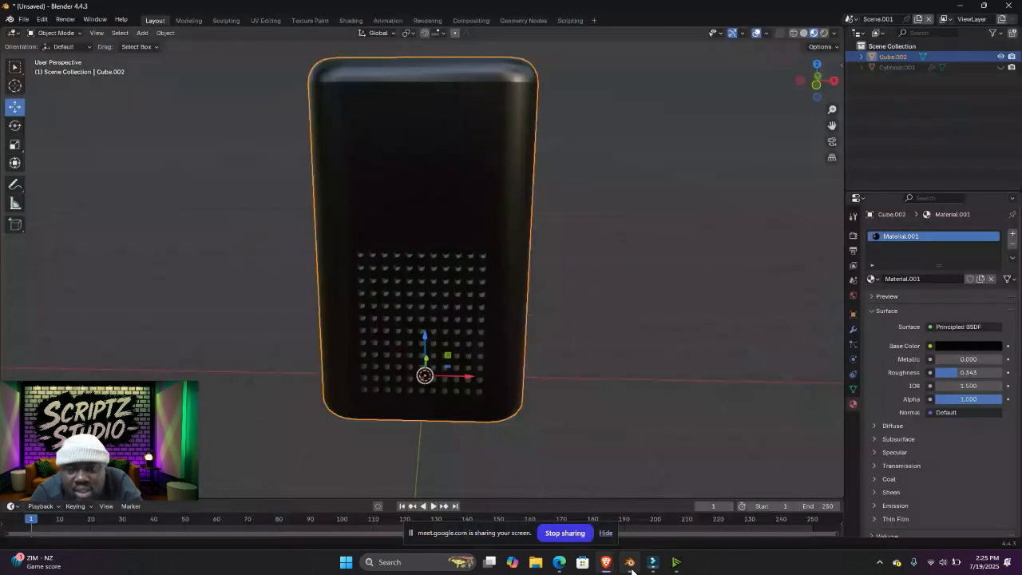
- Select the hidden cylinder grid in the object list and examine the box's rounded edges and holes up close
{"action": "left_click", "coordinate": [895, 68]}
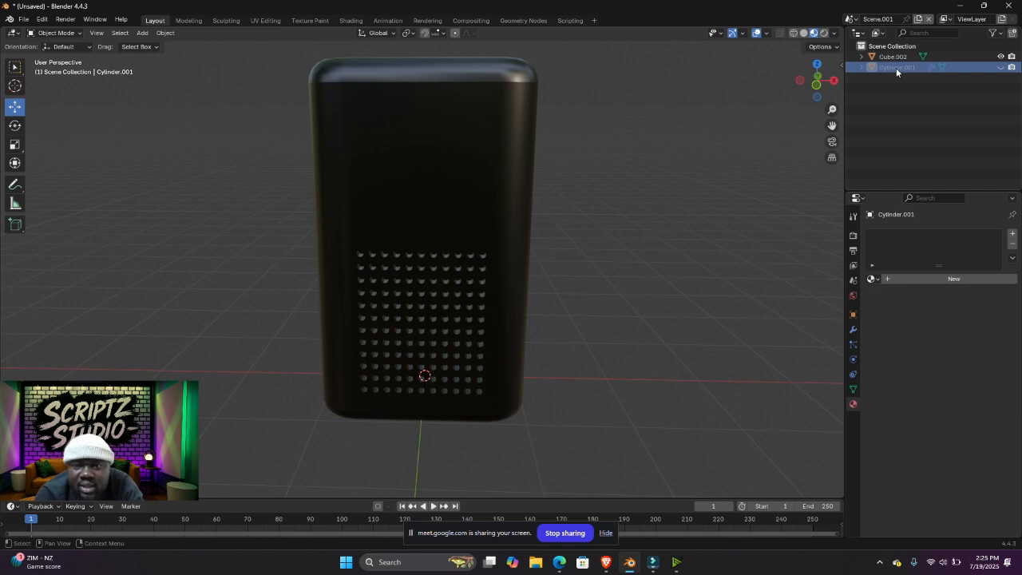
{"action": "middle_click_drag", "start_coordinate": [479, 257], "coordinate": [580, 136]}
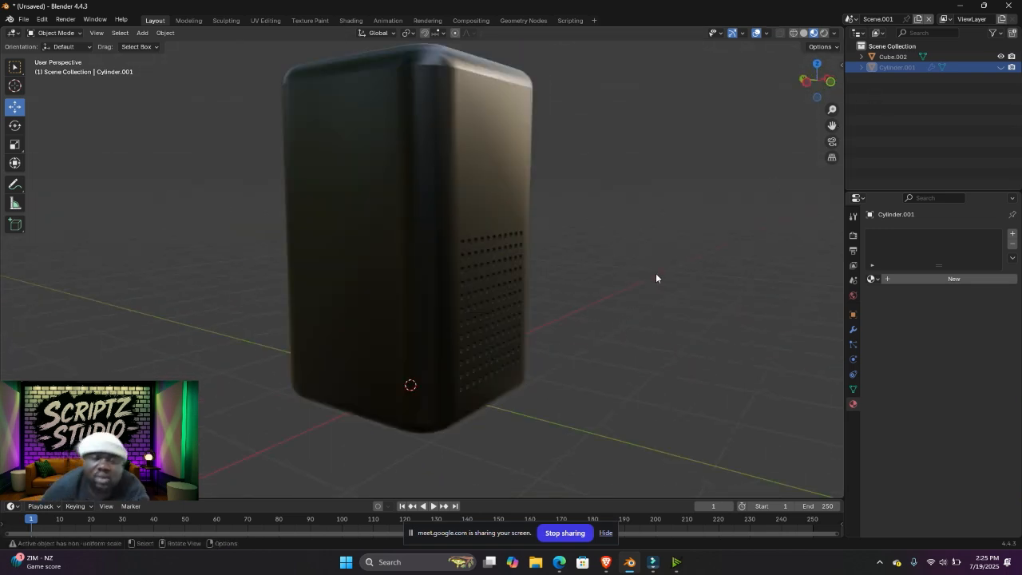
{"action": "scroll", "coordinate": [514, 232], "scroll_direction": "up", "scroll_amount": 3}
{"action": "middle_click_drag", "start_coordinate": [563, 280], "coordinate": [504, 269]}
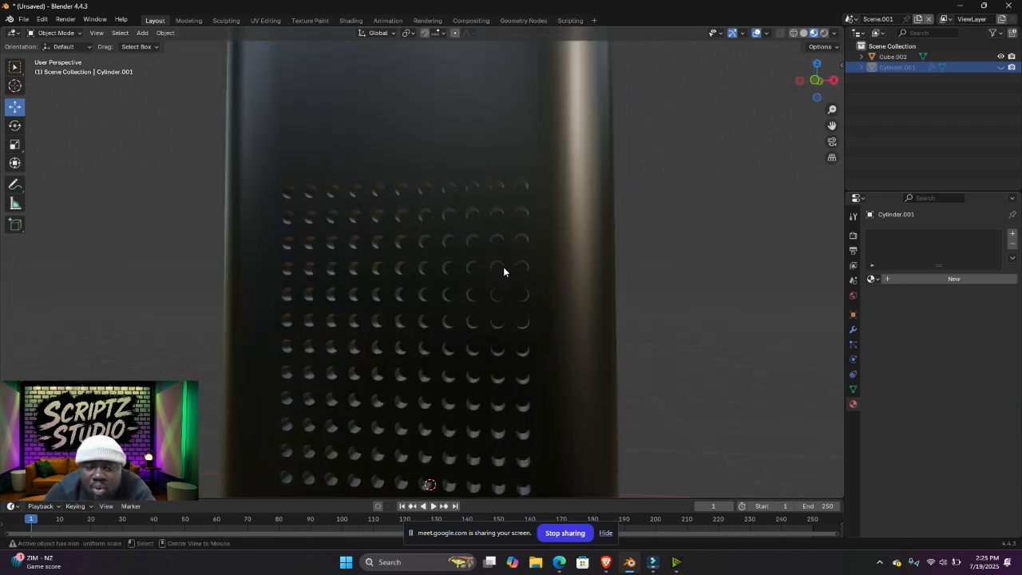
- Switch to the Google Meet call in the browser
{"action": "key", "text": "alt+Tab"}
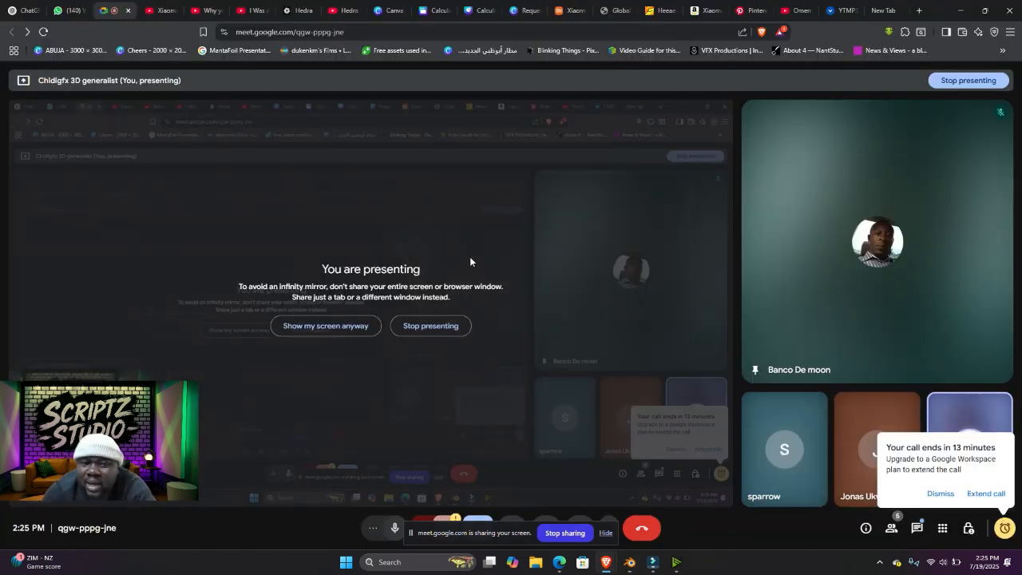